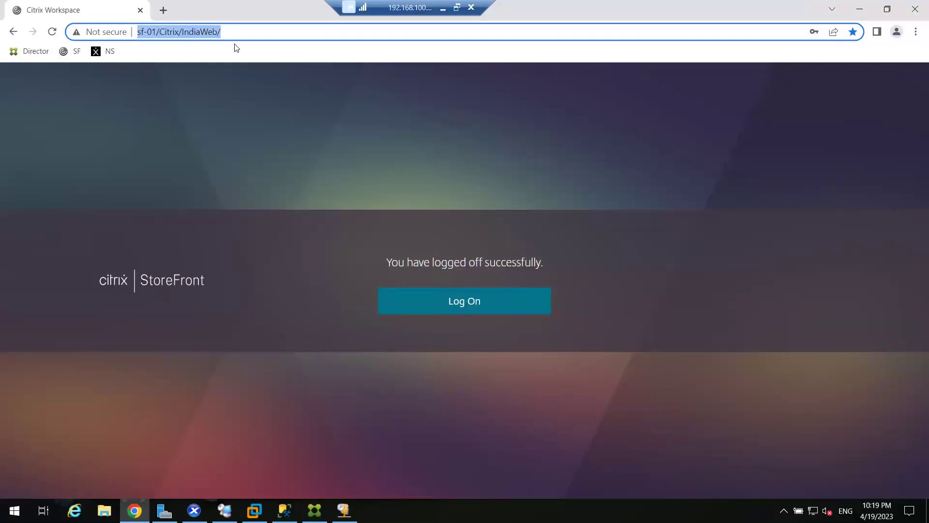
Load the copied store address in a new browser tab to reach the StoreFront logon page
{"action": "right_click", "coordinate": [216, 33]}
{"action": "left_click", "coordinate": [249, 98]}
{"action": "left_click", "coordinate": [163, 10]}
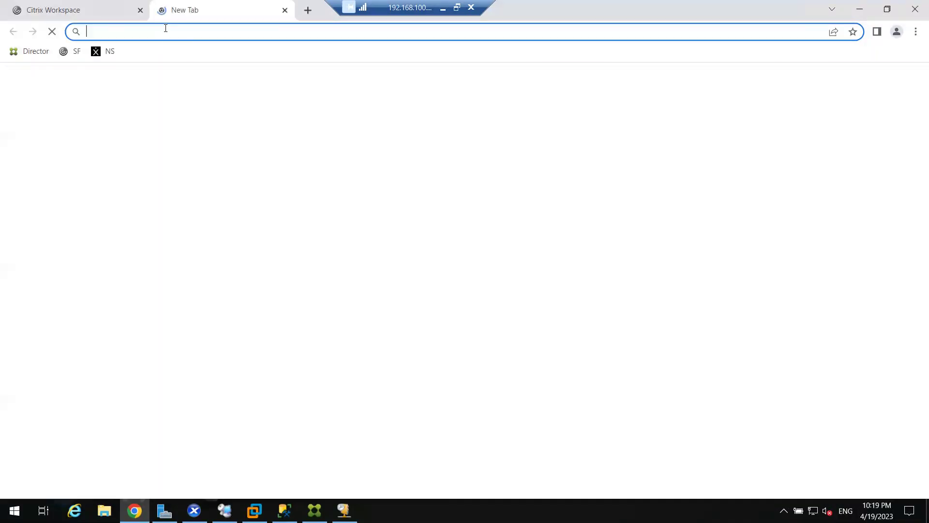
{"action": "left_click", "coordinate": [165, 29]}
{"action": "key", "text": "ctrl+v"}
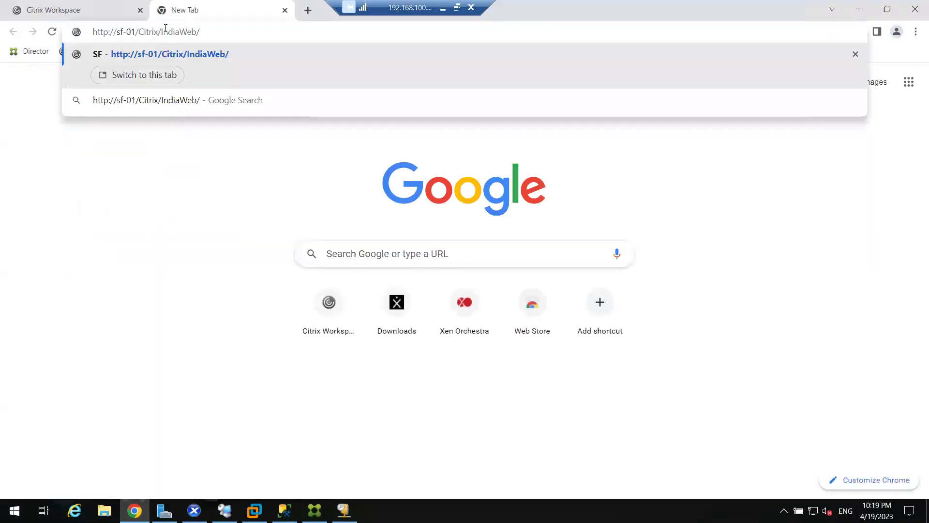
{"action": "key", "text": "Return"}
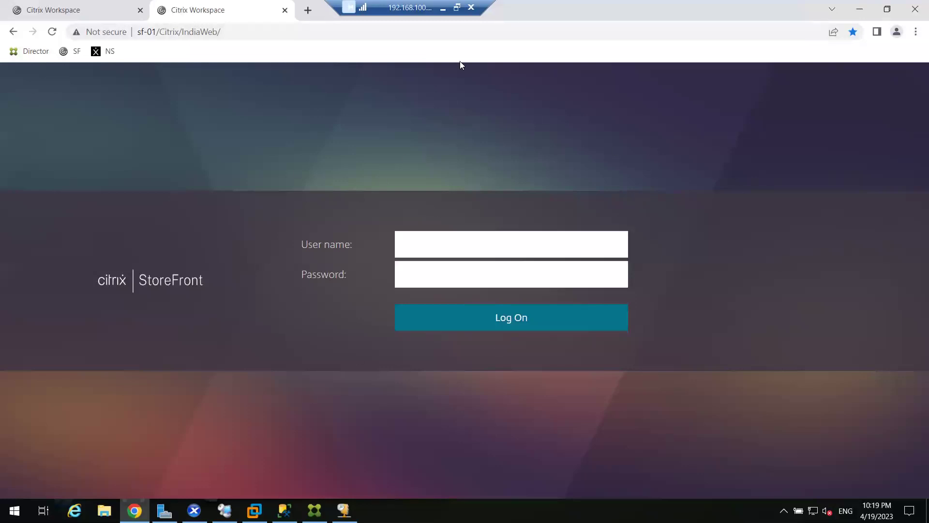
Step out to the slides briefly, then return to the remote StoreFront session
{"action": "left_click", "coordinate": [438, 12]}
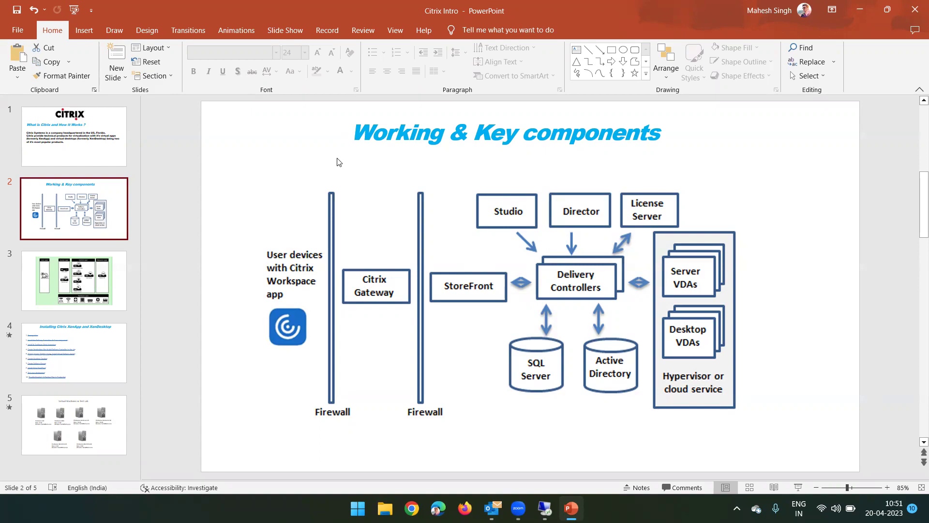
{"action": "left_click", "coordinate": [859, 10]}
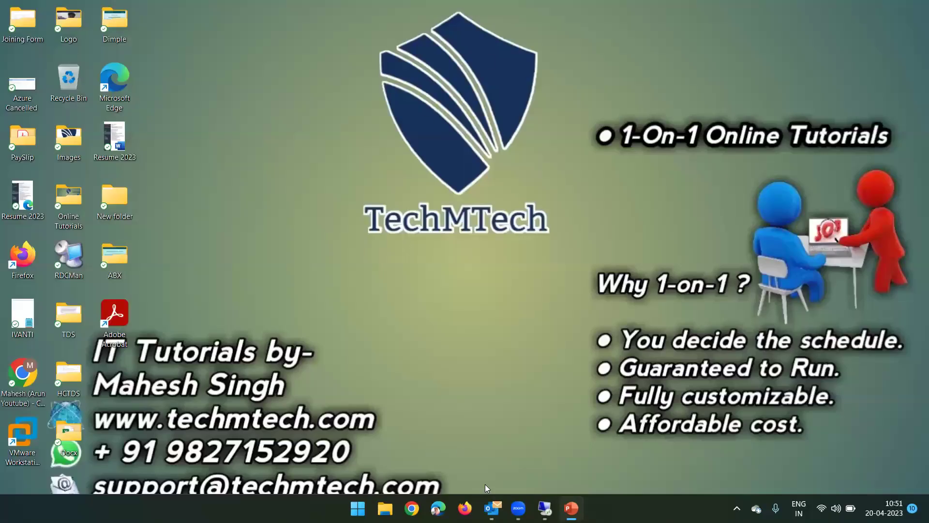
{"action": "left_click", "coordinate": [545, 508]}
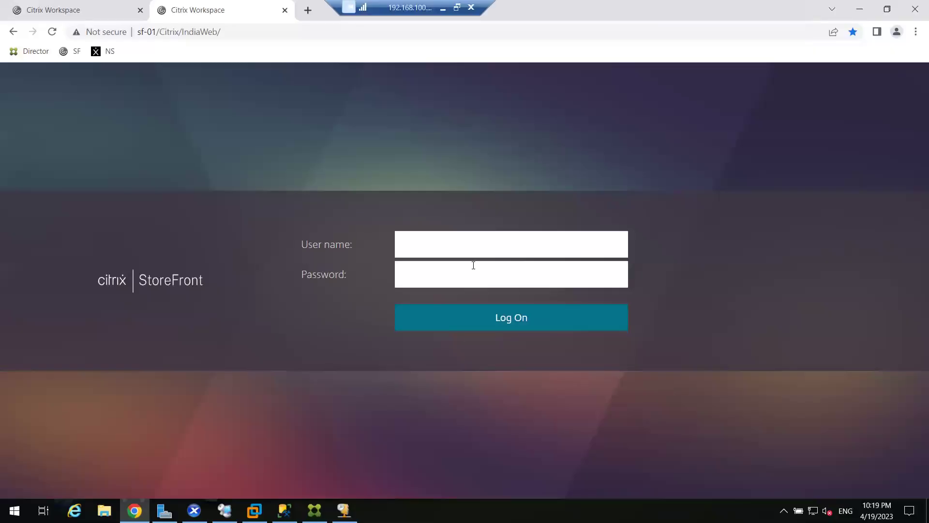
Enter 'test01' as the user name, then switch back to the Citrix Intro presentation
{"action": "left_click", "coordinate": [449, 251]}
{"action": "type", "text": "test01"}
{"action": "key", "text": "Tab"}
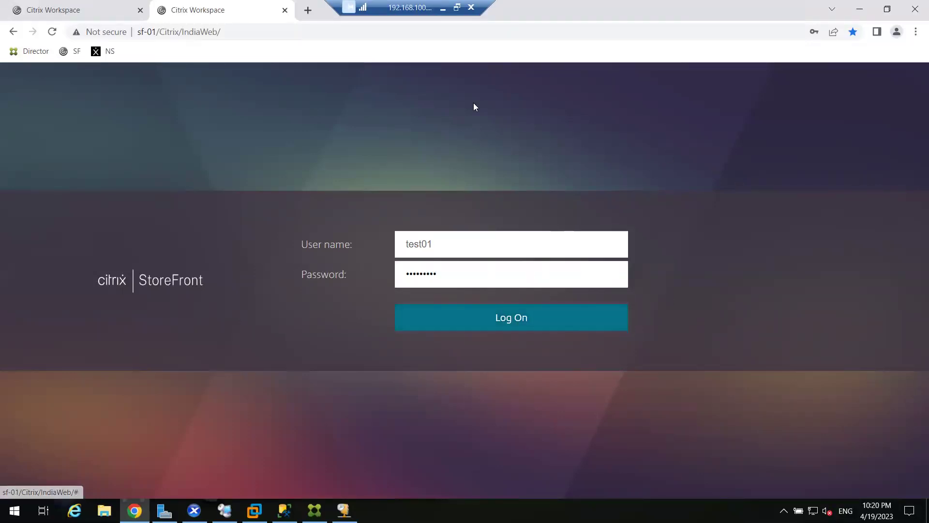
{"action": "left_click", "coordinate": [443, 8]}
{"action": "left_click", "coordinate": [571, 508]}
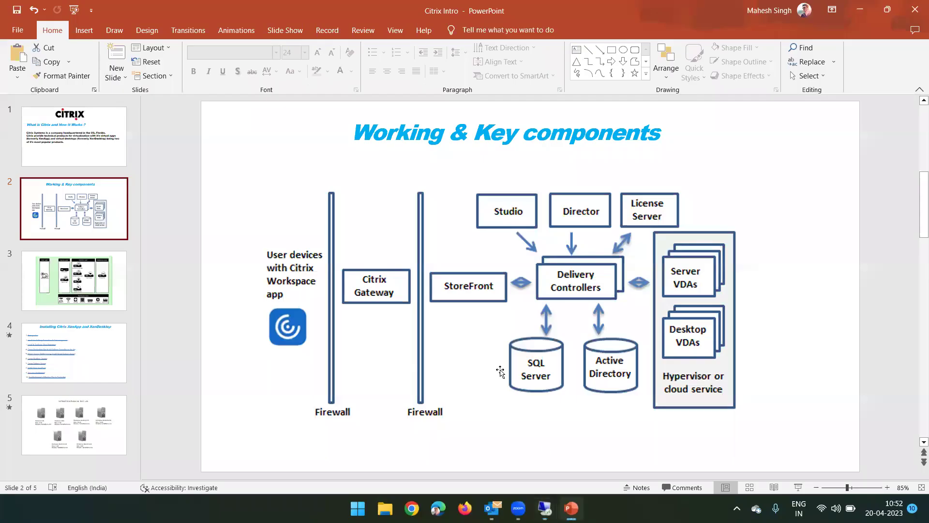
Move the key components diagram lower, undo the move, and minimise PowerPoint
{"action": "left_click", "coordinate": [468, 265]}
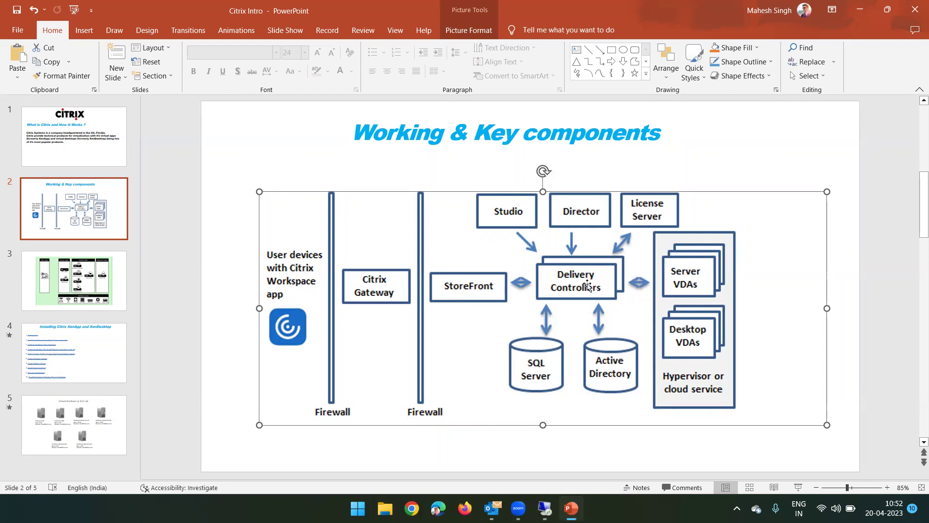
{"action": "left_click_drag", "start_coordinate": [584, 297], "coordinate": [598, 368]}
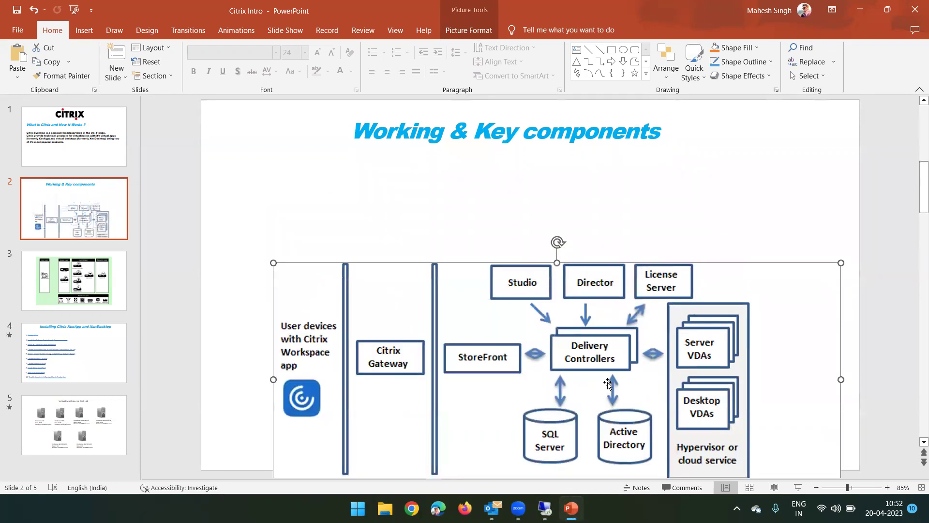
{"action": "key", "text": "ctrl+z"}
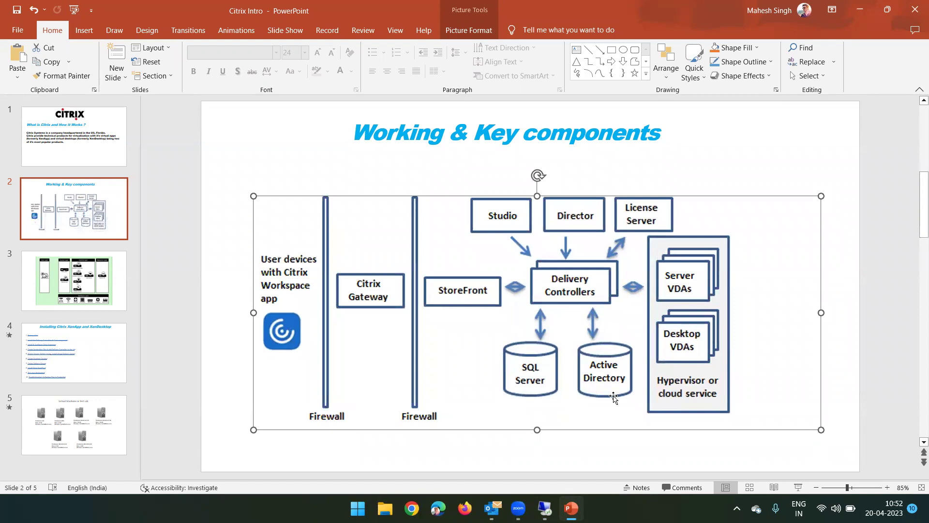
{"action": "left_click", "coordinate": [860, 9]}
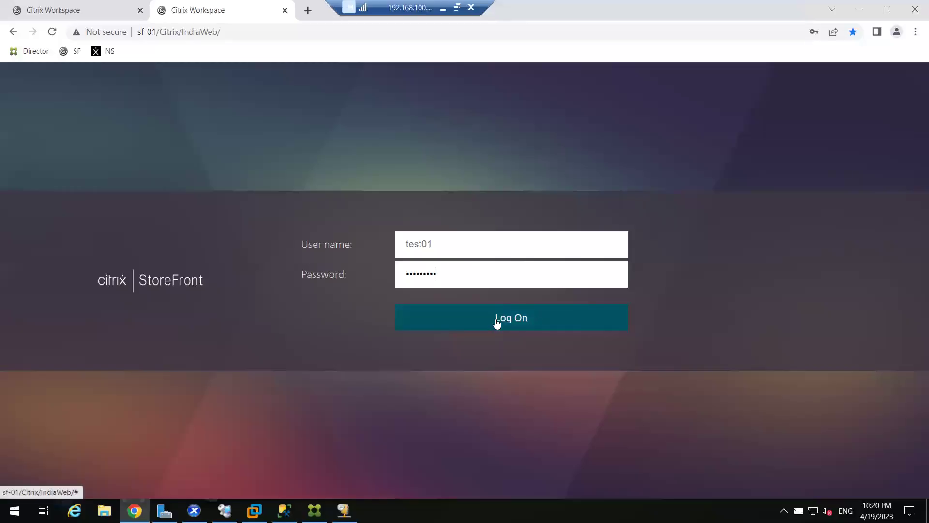
Log on to the store as the test user, then log off from the account menu
{"action": "left_click", "coordinate": [497, 324]}
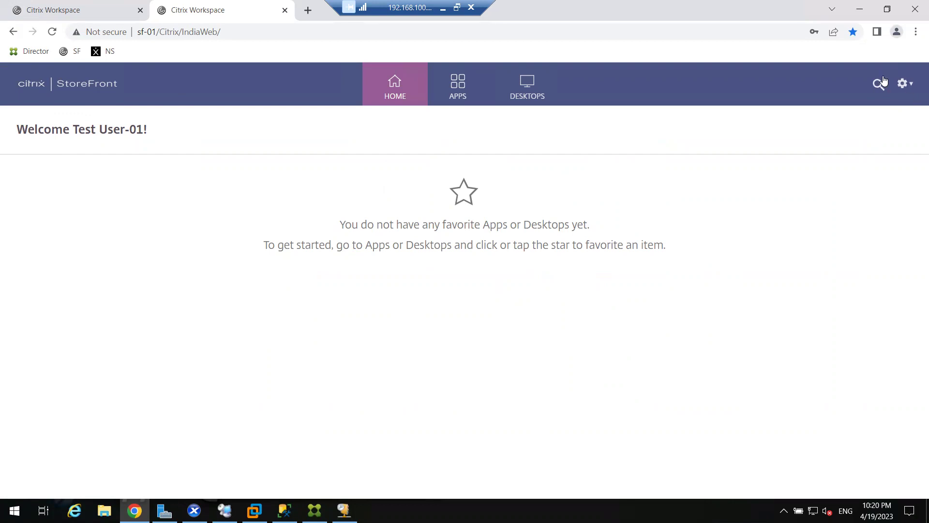
{"action": "left_click", "coordinate": [904, 85]}
{"action": "left_click", "coordinate": [819, 216]}
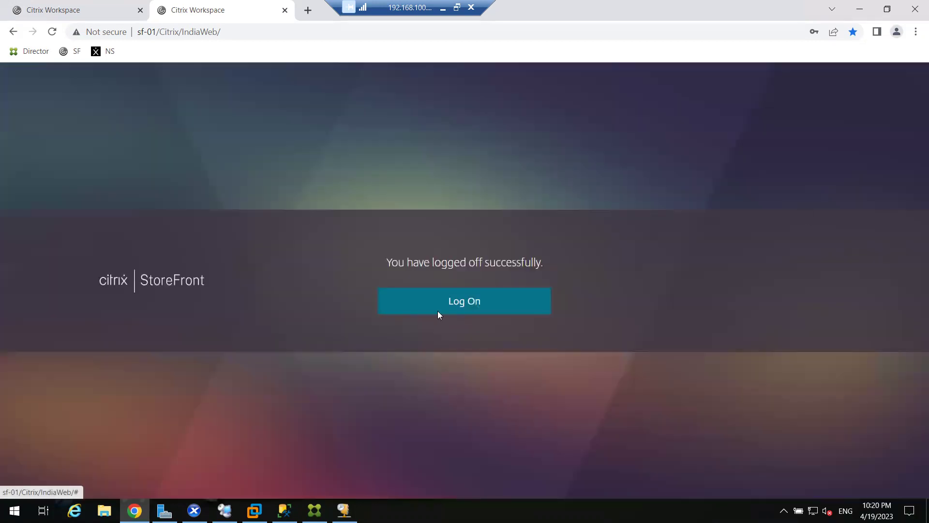
Back on the logon form, re-enter user name 'test01' and its password
{"action": "left_click", "coordinate": [502, 312]}
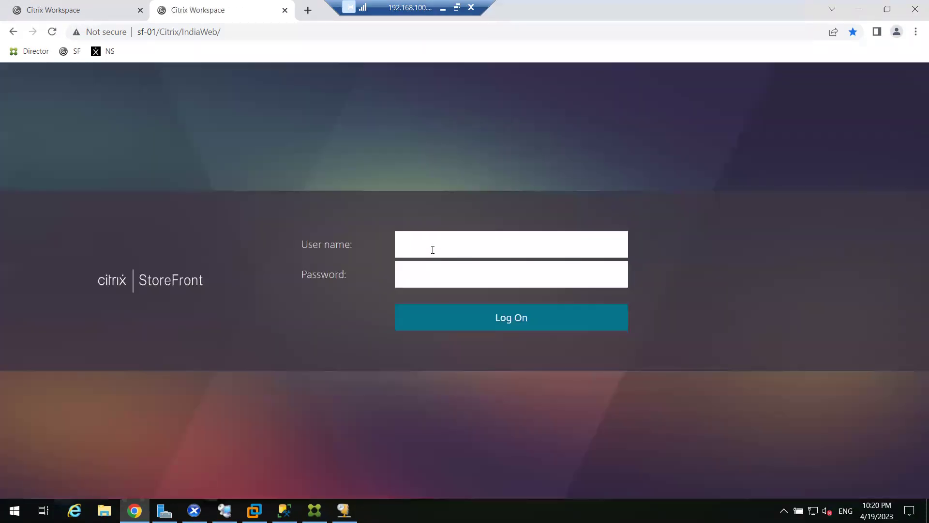
{"action": "type", "text": "test01"}
{"action": "key", "text": "Tab"}
{"action": "type", "text": "••••••••••••••"}
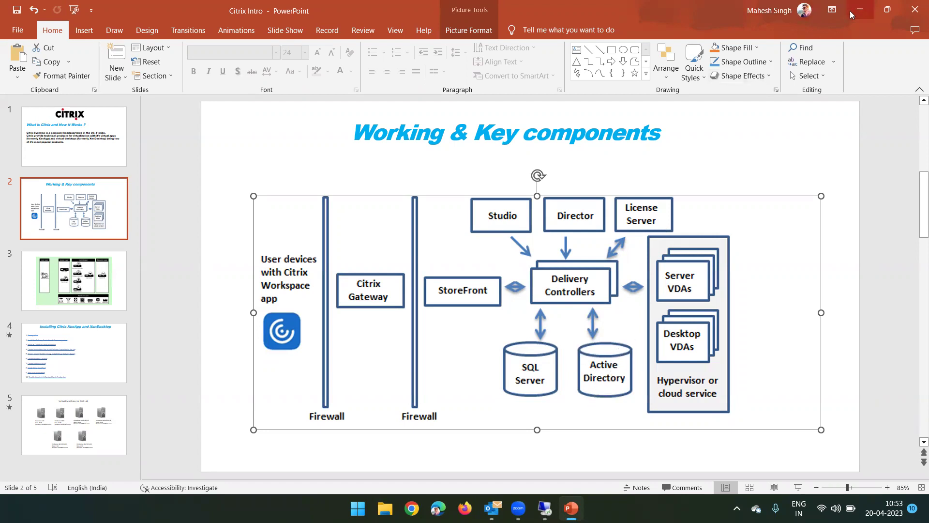
Submit the logon, which fails as an incorrect user name or password, and return to retry
{"action": "left_click", "coordinate": [851, 14]}
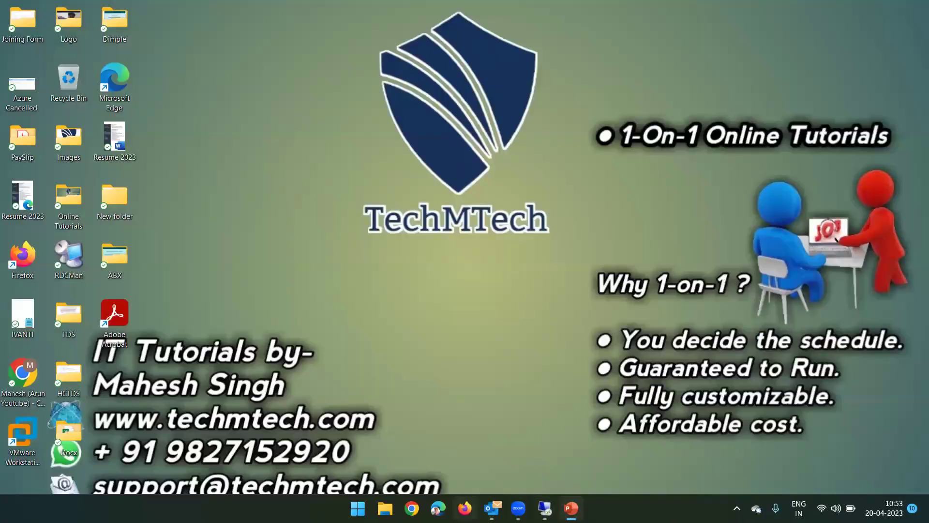
{"action": "left_click", "coordinate": [544, 508]}
{"action": "left_click", "coordinate": [449, 315]}
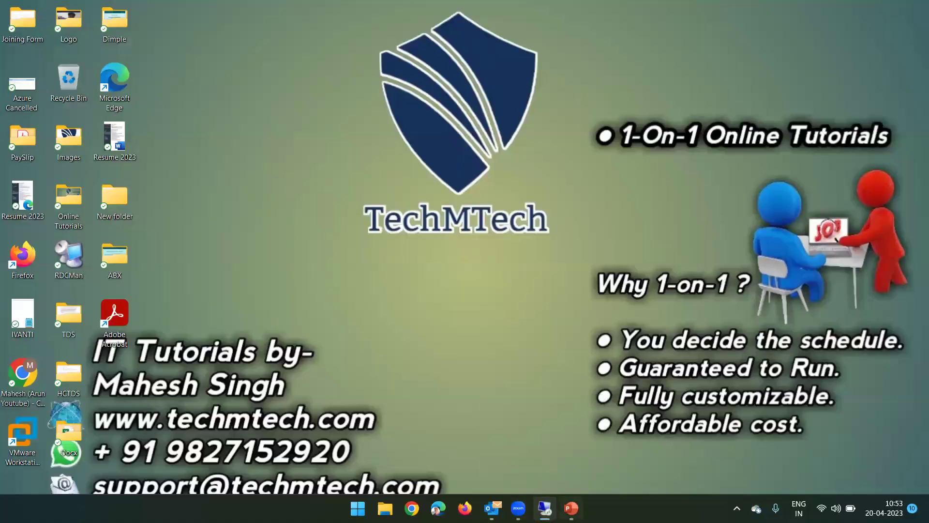
{"action": "left_click", "coordinate": [570, 508]}
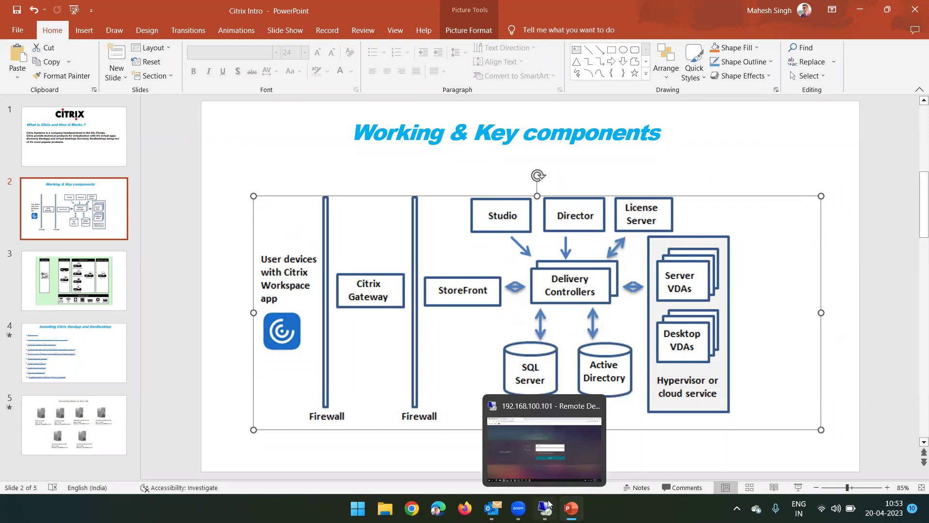
{"action": "key", "text": "alt+Tab"}
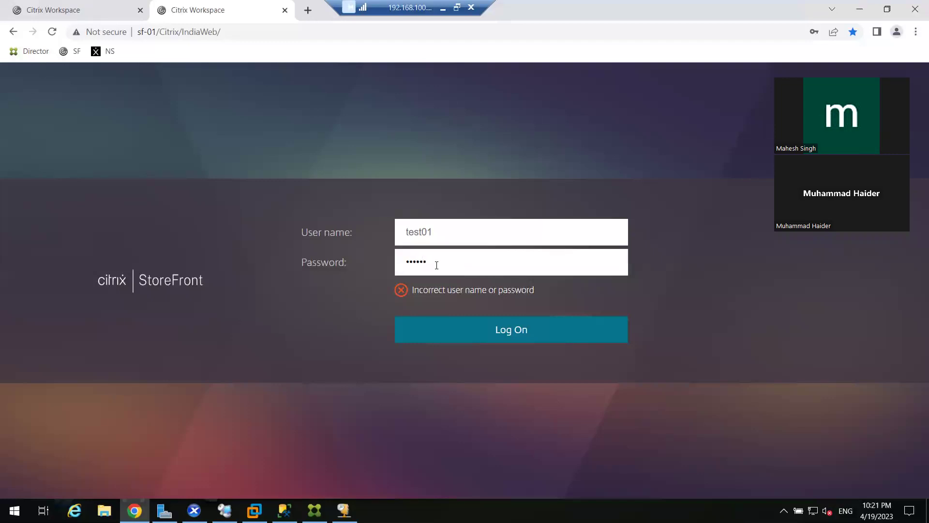
Log on successfully as Test User-01, then minimise the browser and the remote desktop
{"action": "left_click", "coordinate": [483, 325]}
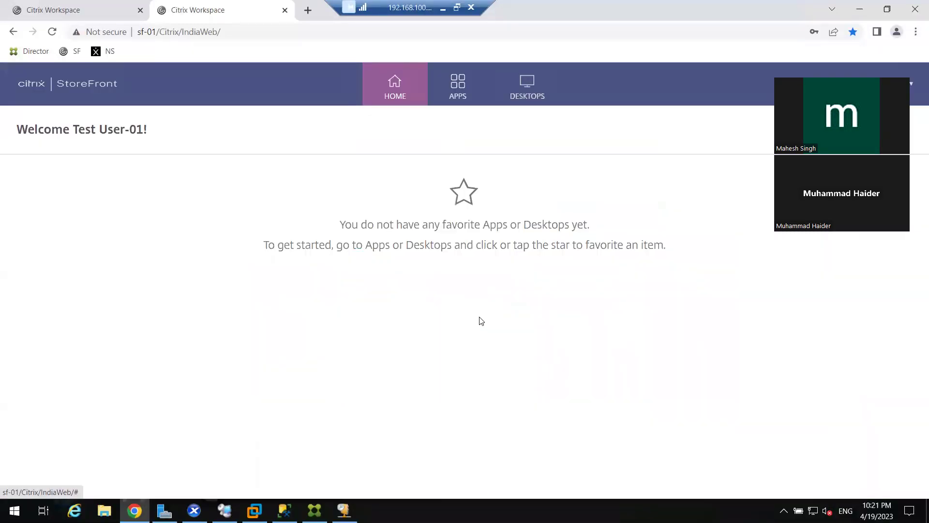
{"action": "left_click", "coordinate": [859, 9]}
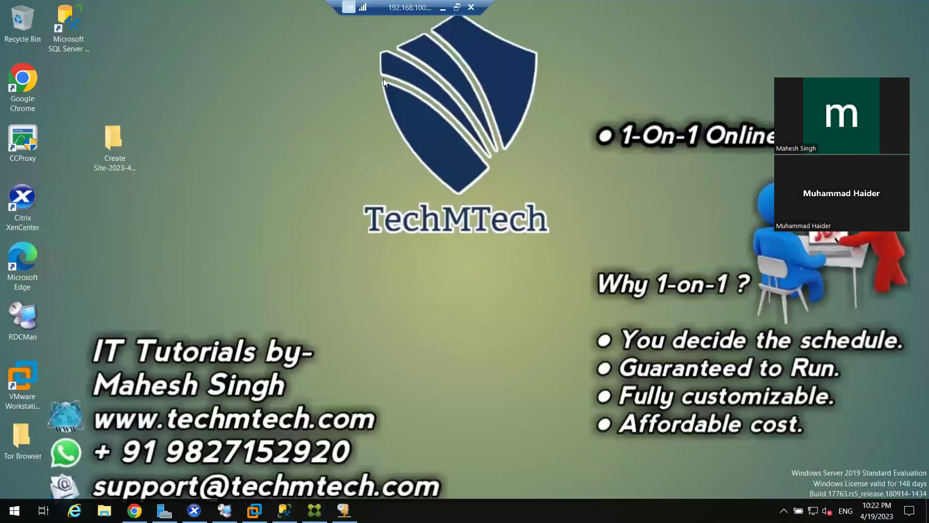
{"action": "left_click", "coordinate": [444, 8]}
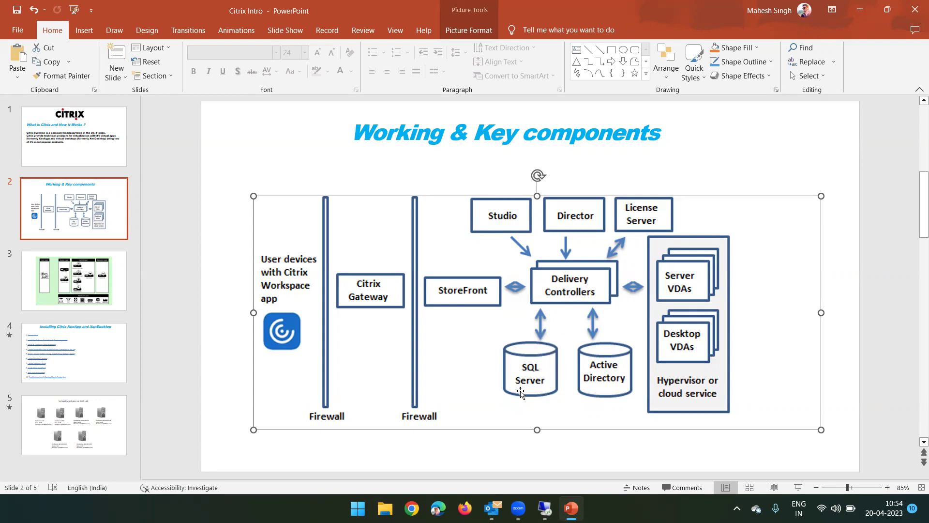
Check Test User-01's desktops M-Desk and Svr2k19 alongside its 5 apps, then log off
{"action": "left_click", "coordinate": [544, 508]}
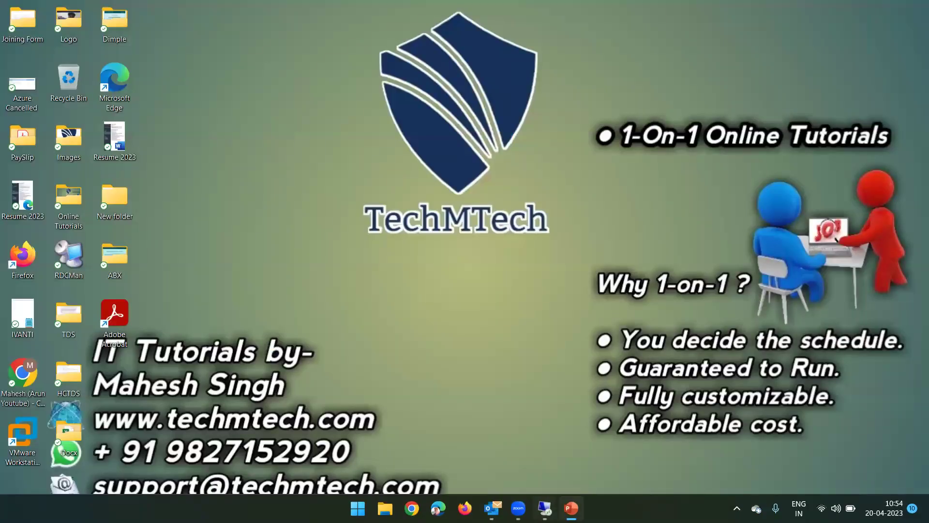
{"action": "left_click", "coordinate": [134, 510]}
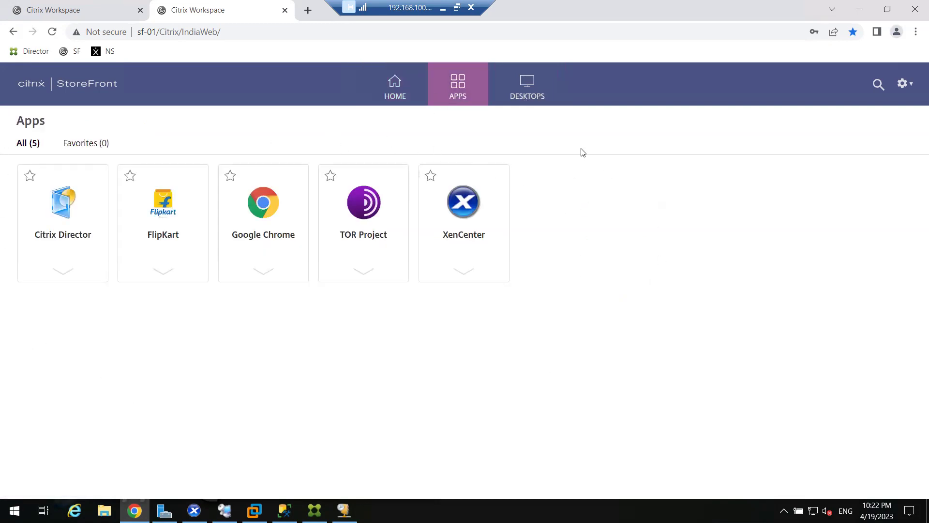
{"action": "left_click", "coordinate": [537, 96]}
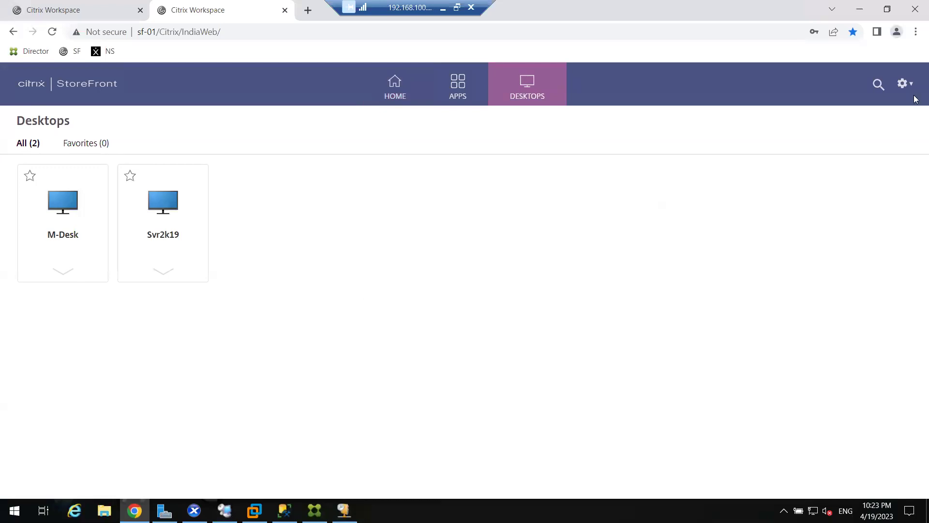
{"action": "left_click", "coordinate": [902, 83]}
{"action": "left_click", "coordinate": [833, 216]}
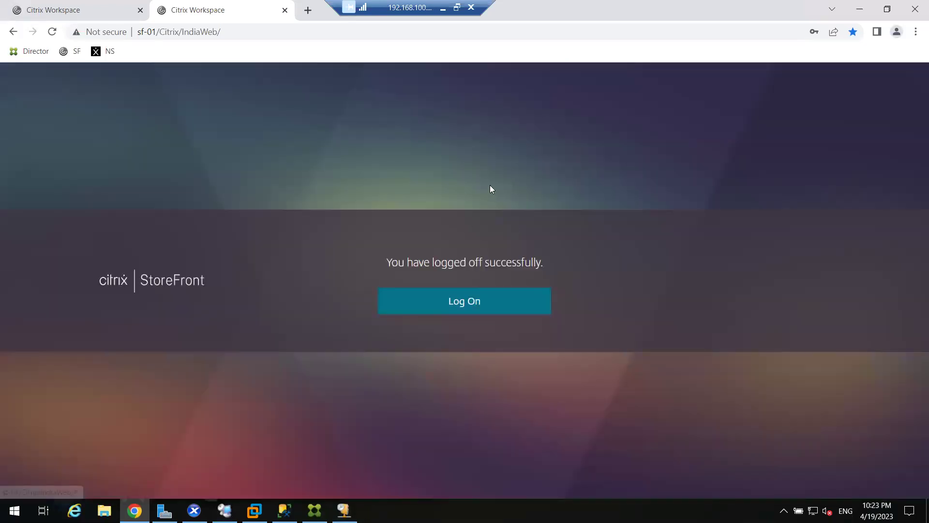
Log on as 'test02' and review its five apps, including XenCenter, and the Svr2k19 desktop
{"action": "left_click", "coordinate": [463, 305]}
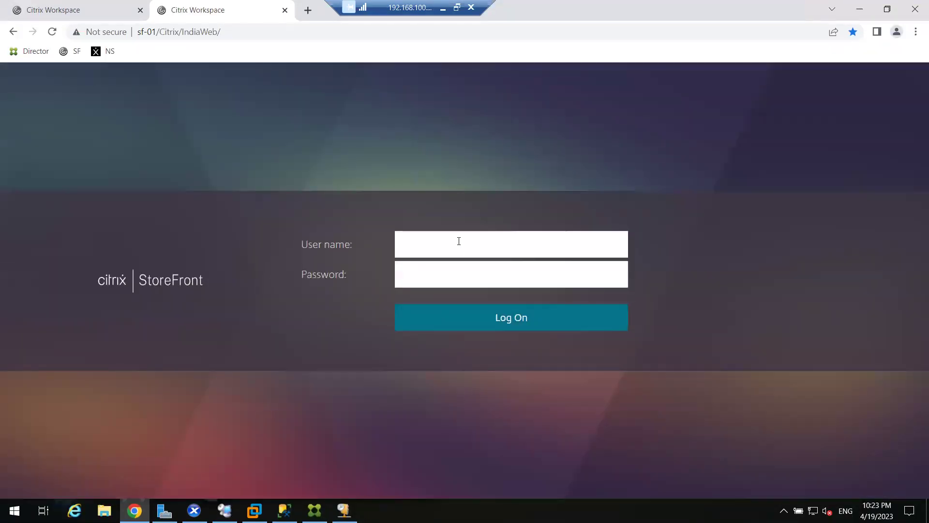
{"action": "type", "text": "test02"}
{"action": "key", "text": "Tab"}
{"action": "type", "text": "•••••••••"}
{"action": "left_click", "coordinate": [544, 317]}
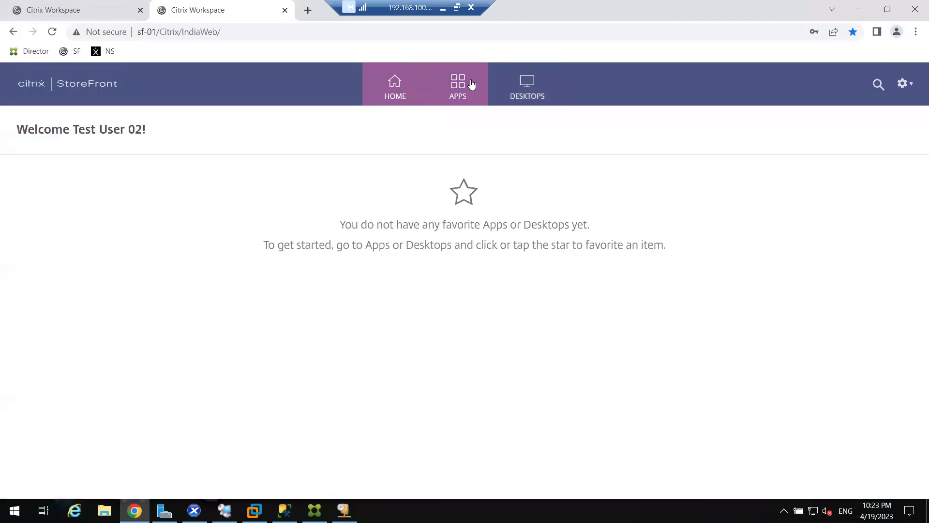
{"action": "left_click", "coordinate": [472, 85]}
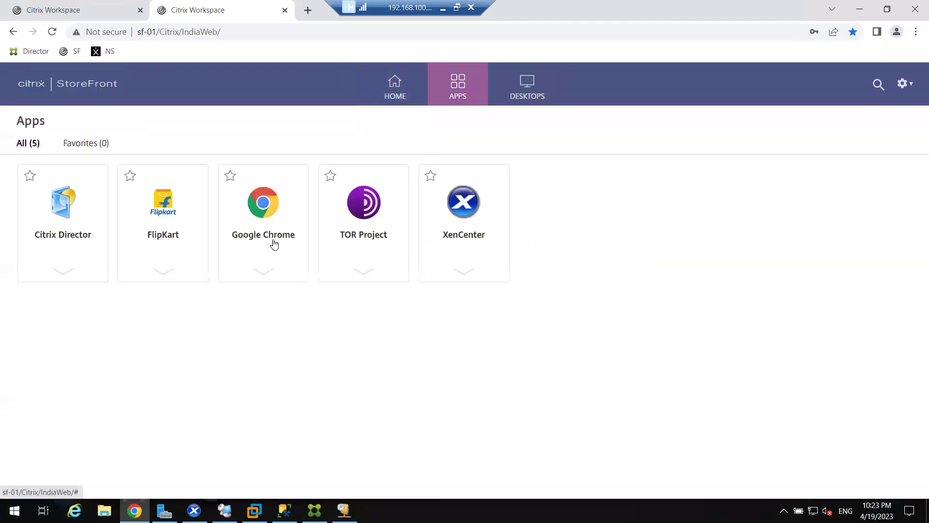
{"action": "left_click", "coordinate": [516, 87]}
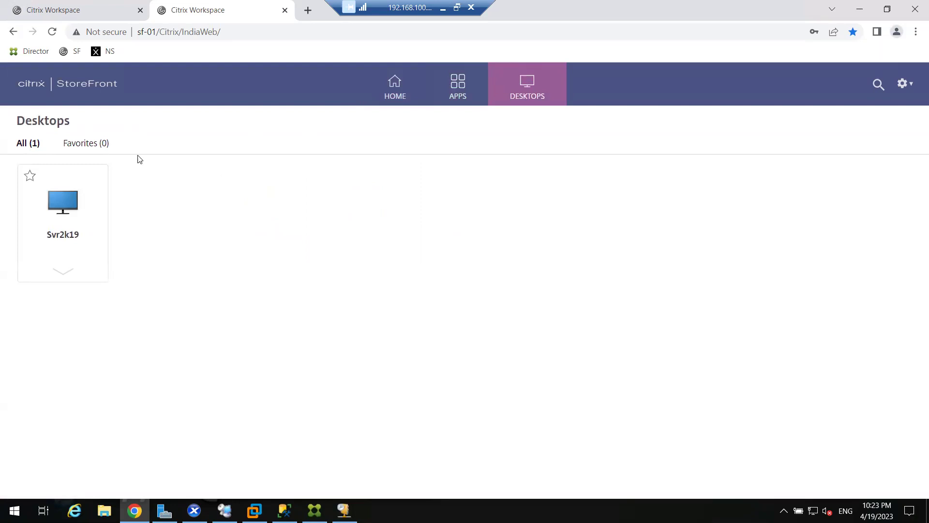
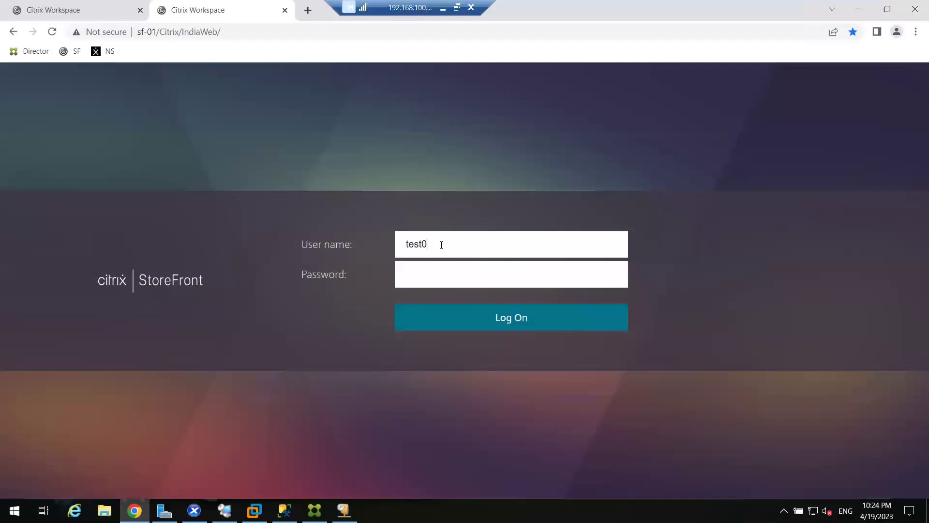
Log on to StoreFront as the test user and list the desktops, M-Desk and Svr2k19
{"action": "key", "text": "Tab"}
{"action": "key", "text": "Return"}
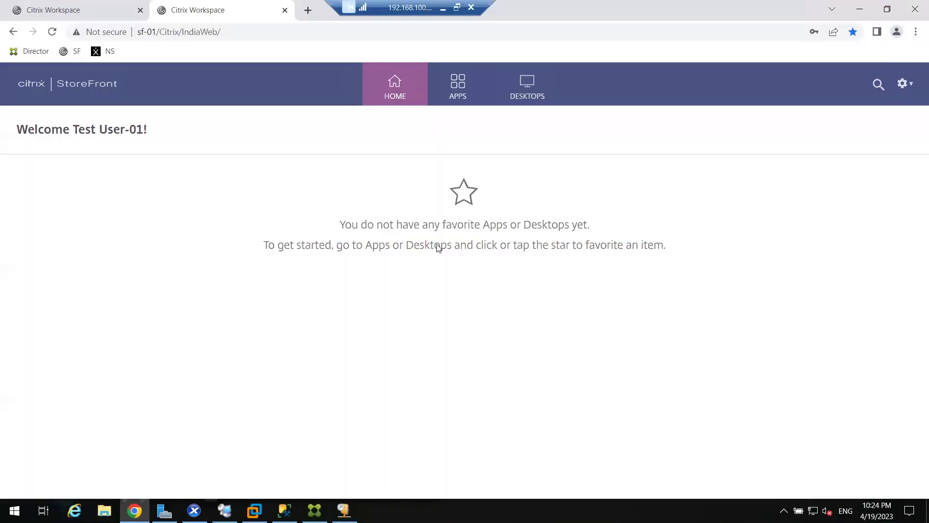
{"action": "left_click", "coordinate": [527, 91]}
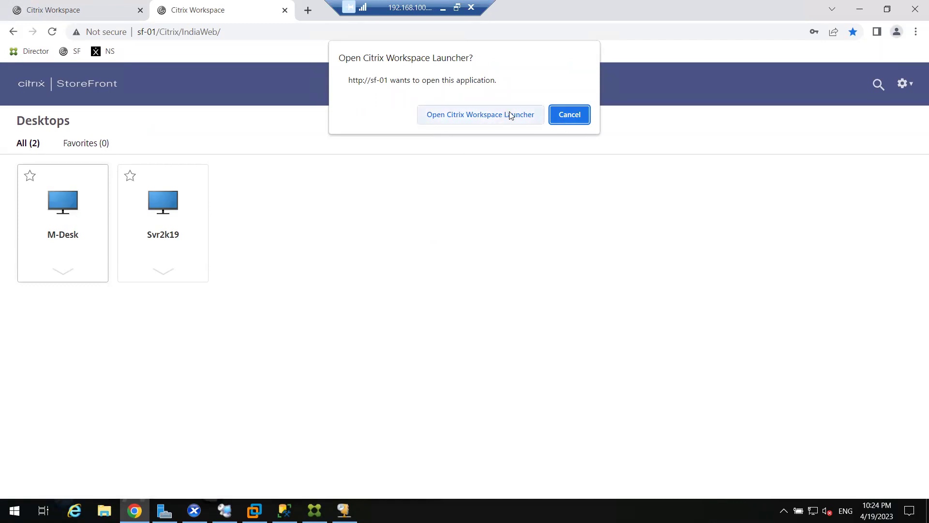
Launch M-Desk via Citrix Workspace Launcher and move the connecting Desktop Viewer window aside
{"action": "left_click", "coordinate": [462, 116]}
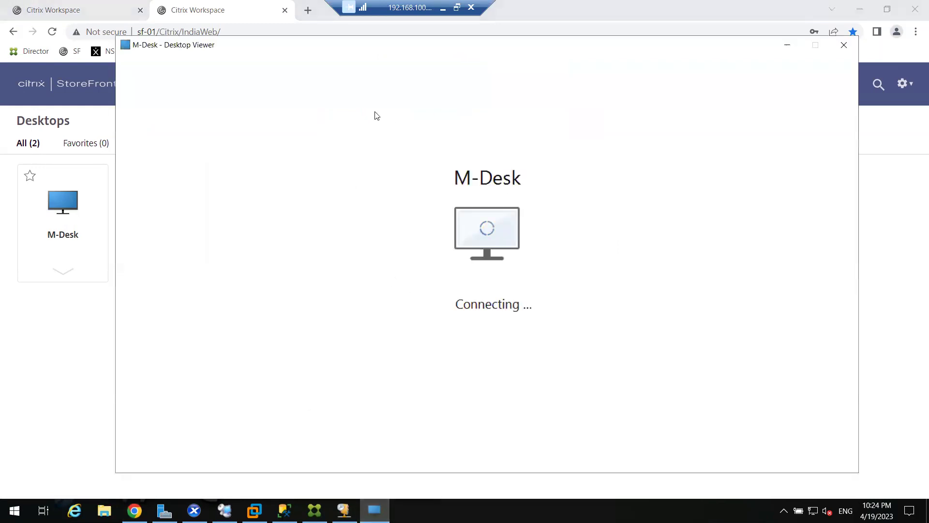
{"action": "left_click_drag", "start_coordinate": [366, 46], "coordinate": [351, 45]}
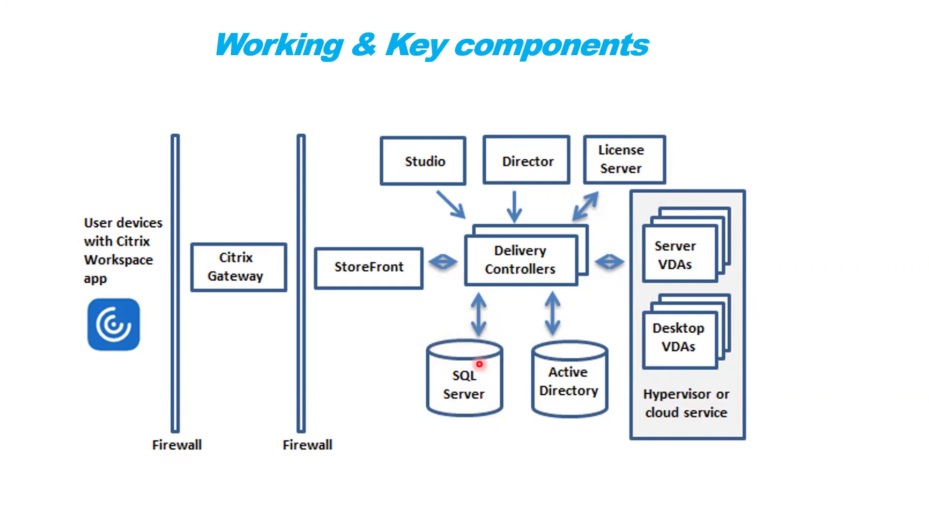
{"action": "key", "text": "super"}
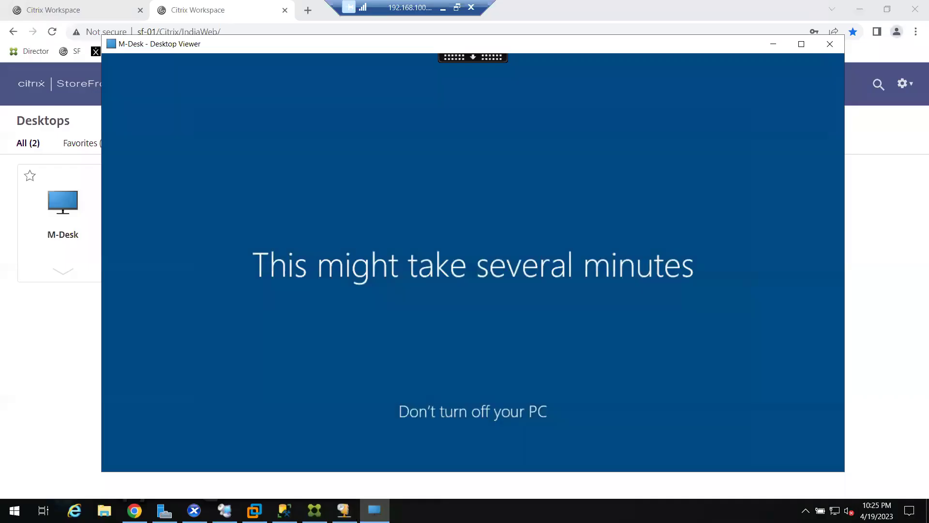
{"action": "left_click_drag", "start_coordinate": [268, 49], "coordinate": [343, 41]}
Bring Chrome in front of the Desktop Viewer, then open the Start menu over the slide
{"action": "left_click", "coordinate": [92, 364]}
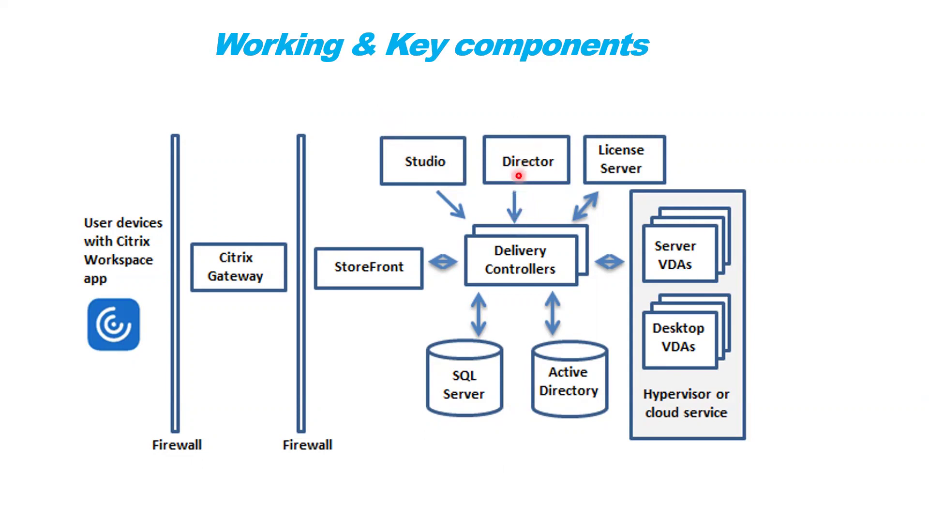
{"action": "key", "text": "super"}
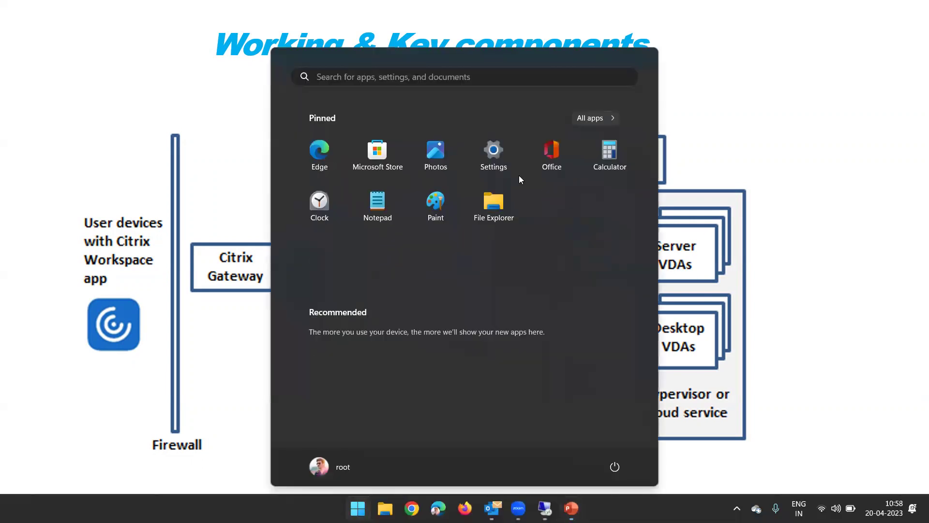
Open Director in a new tab and sign in with the saved administrator account, domain abc
{"action": "left_click", "coordinate": [545, 508]}
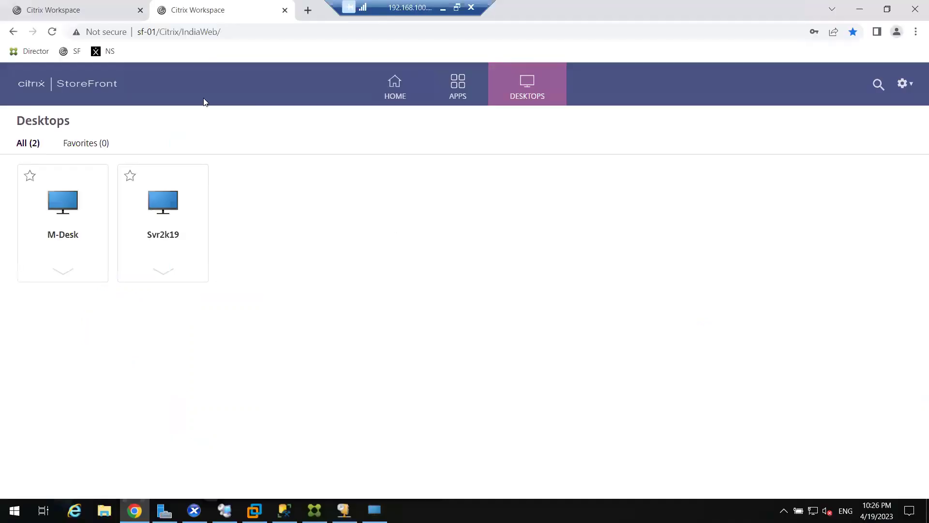
{"action": "left_click", "coordinate": [307, 9]}
{"action": "left_click", "coordinate": [14, 52]}
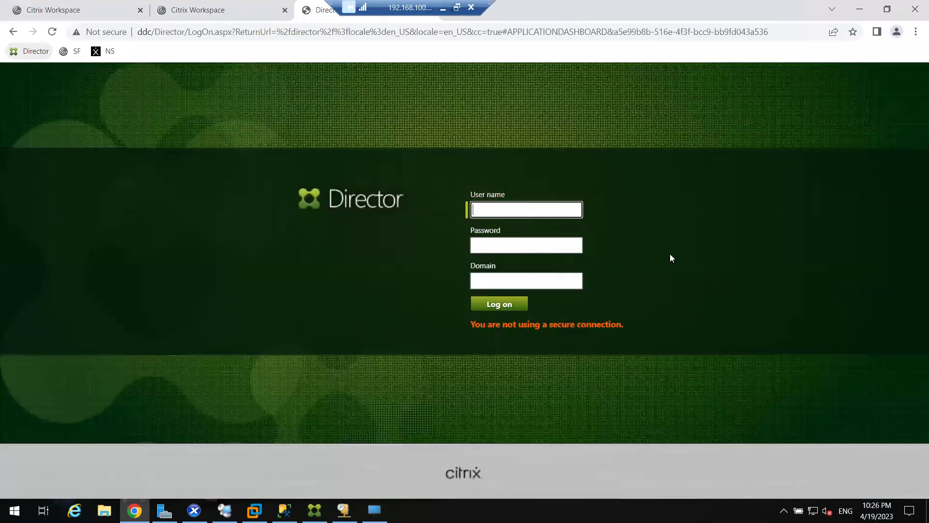
{"action": "left_click", "coordinate": [535, 211]}
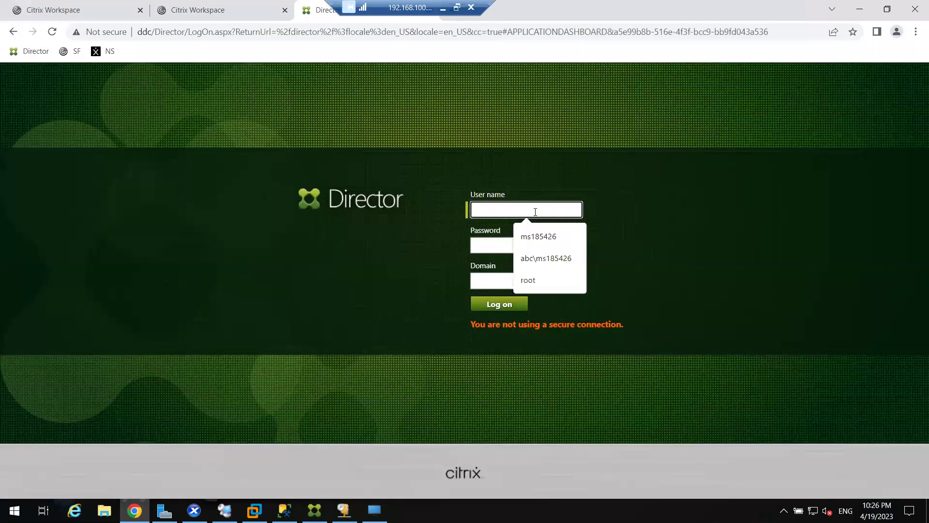
{"action": "left_click", "coordinate": [534, 241]}
{"action": "left_click", "coordinate": [482, 243]}
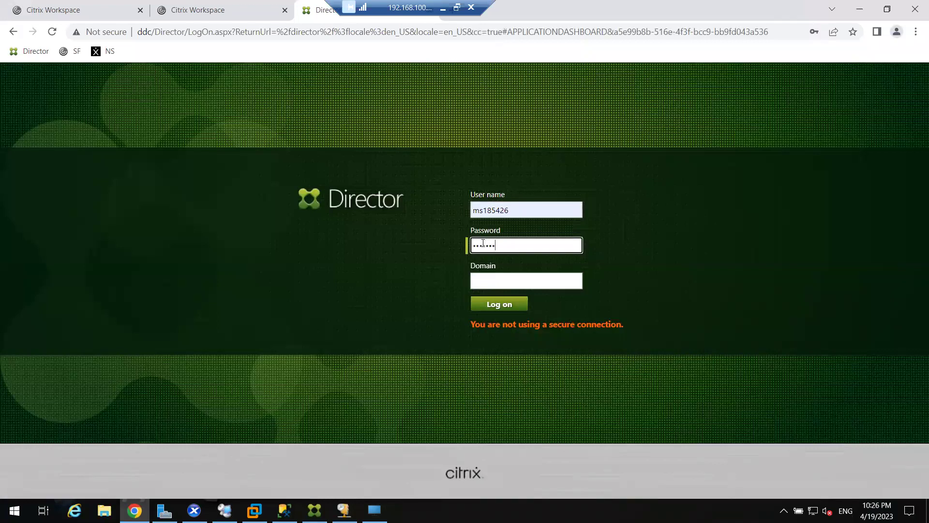
{"action": "key", "text": "Tab"}
{"action": "type", "text": "abc"}
{"action": "key", "text": "Return"}
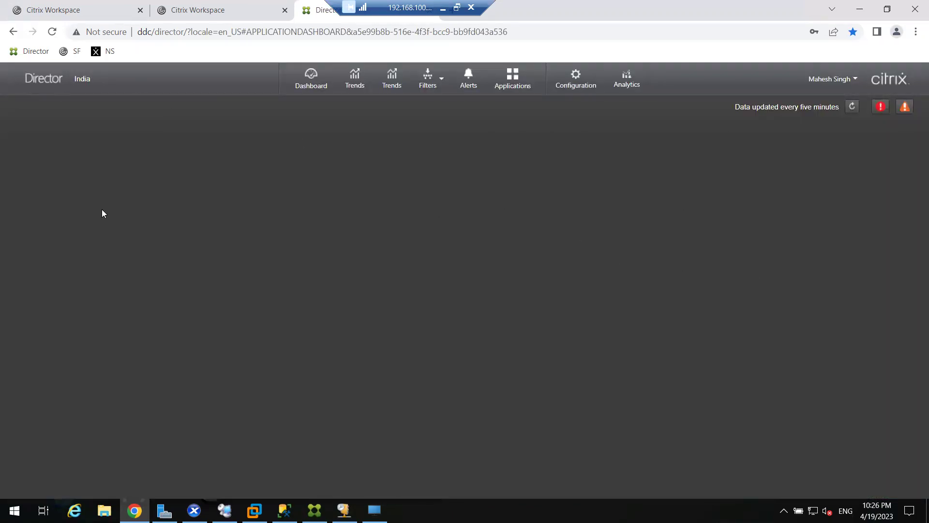
Open the Director dashboard and review its connection failure and infrastructure panels
{"action": "left_click", "coordinate": [300, 95]}
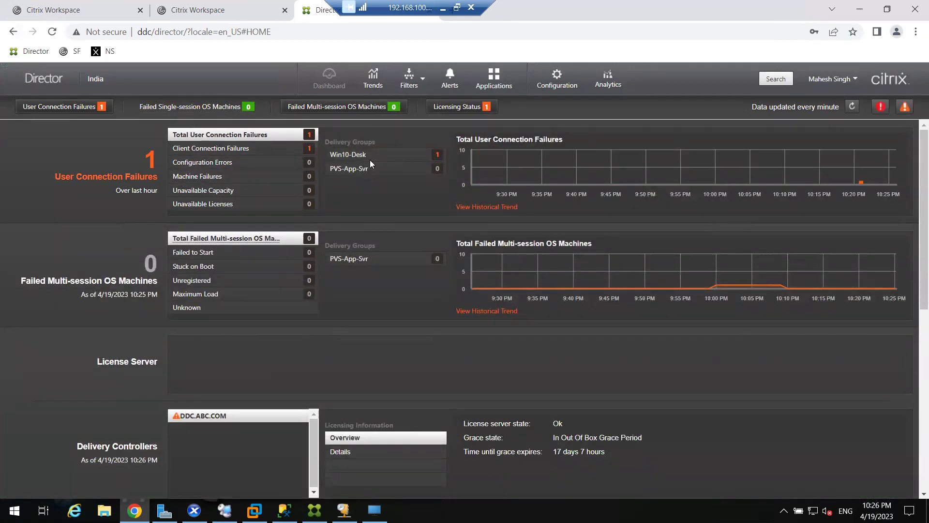
{"action": "scroll", "coordinate": [366, 322], "scroll_direction": "down", "scroll_amount": 3}
{"action": "scroll", "coordinate": [361, 330], "scroll_direction": "down", "scroll_amount": 5}
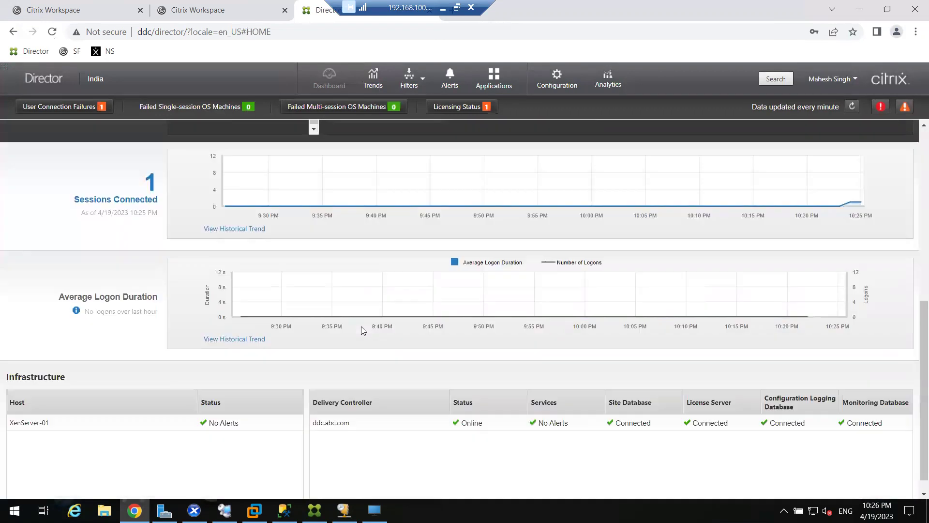
{"action": "scroll", "coordinate": [362, 330], "scroll_direction": "up", "scroll_amount": 8}
Search Director for 'test0' and select the test user from the suggestions
{"action": "left_click", "coordinate": [775, 79]}
{"action": "left_click", "coordinate": [520, 140]}
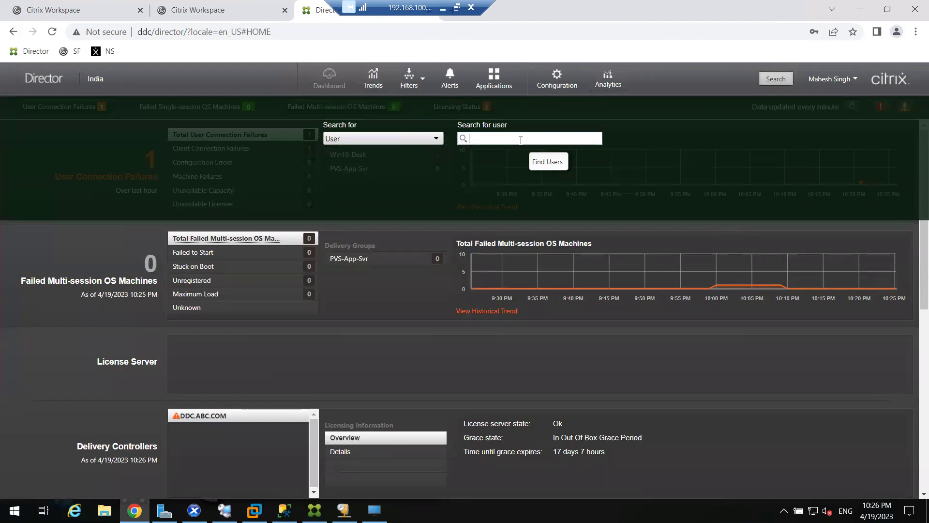
{"action": "type", "text": "test01"}
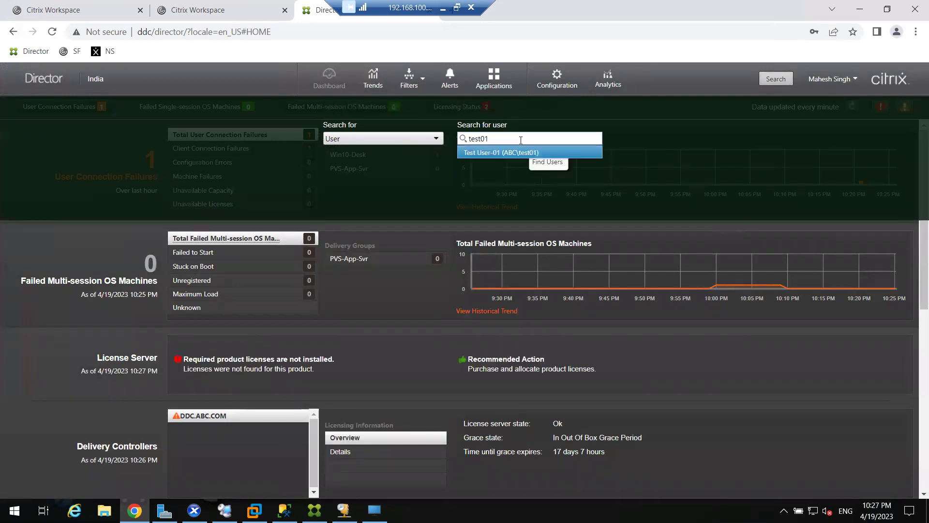
{"action": "left_click", "coordinate": [508, 151]}
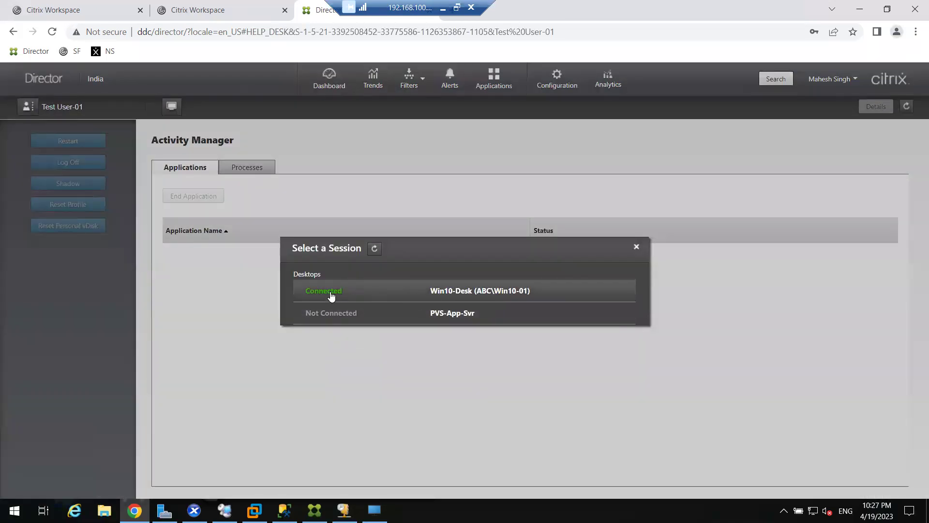
Open the user's connected Win10-Desk session in Activity Manager, then return to the remote desktop
{"action": "left_click", "coordinate": [474, 293]}
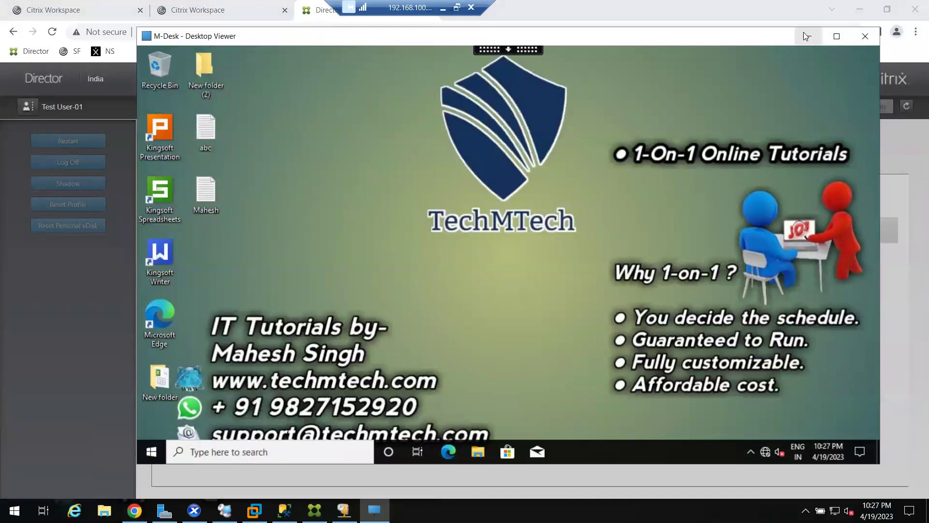
{"action": "left_click", "coordinate": [807, 36]}
{"action": "left_click", "coordinate": [457, 290]}
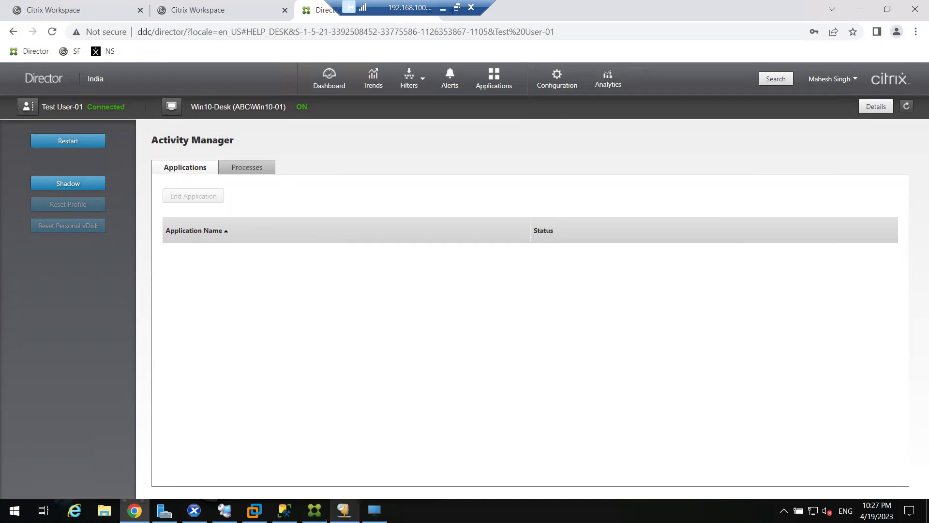
{"action": "left_click", "coordinate": [374, 510]}
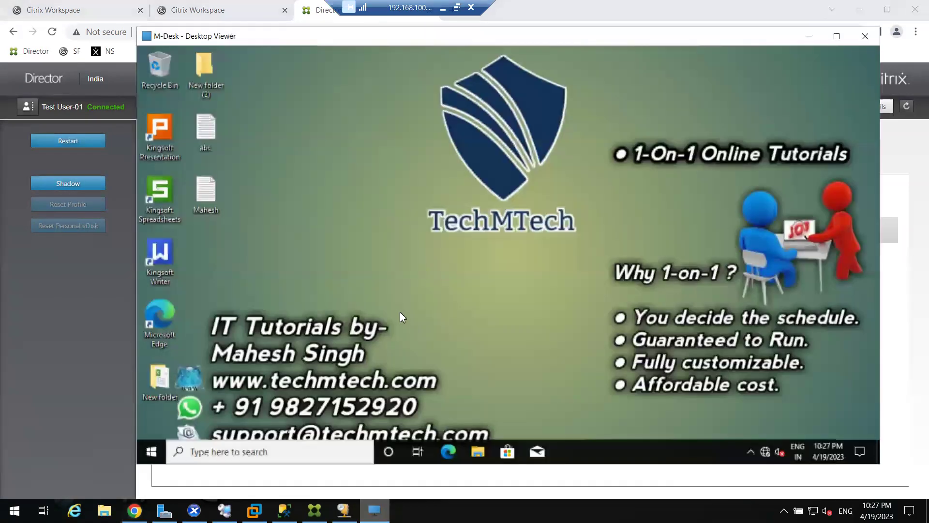
Launch Microsoft Edge and expand Kingsoft Office in the session; check Edge runs in Director
{"action": "double_click", "coordinate": [162, 331]}
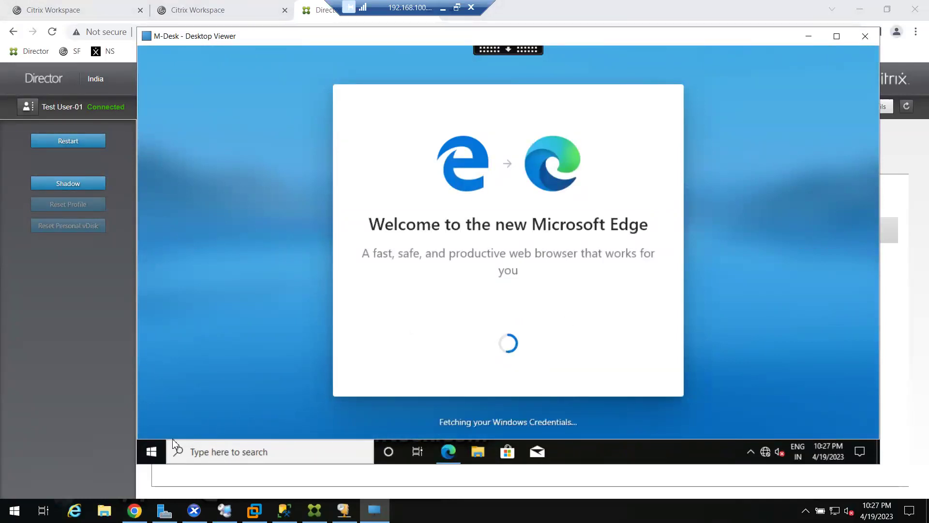
{"action": "left_click", "coordinate": [150, 452]}
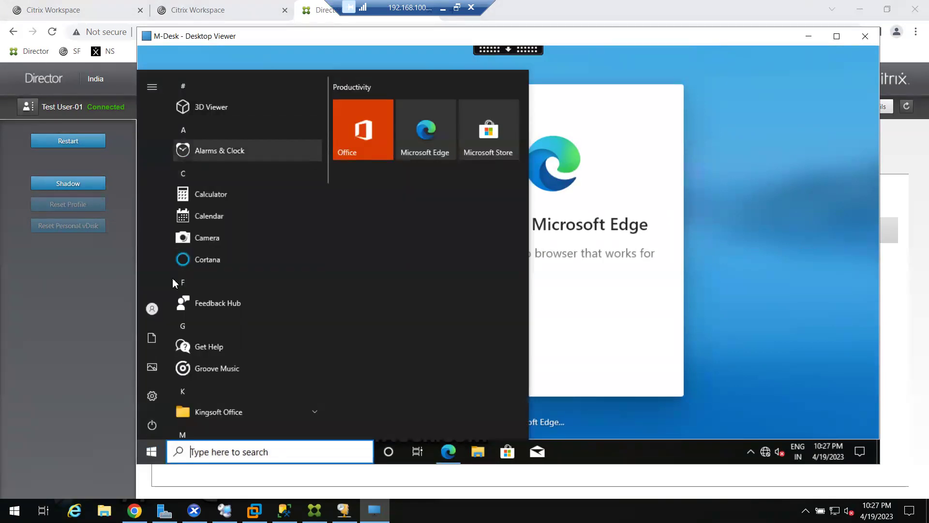
{"action": "scroll", "coordinate": [217, 338], "scroll_direction": "down", "scroll_amount": 5}
{"action": "left_click", "coordinate": [222, 193]}
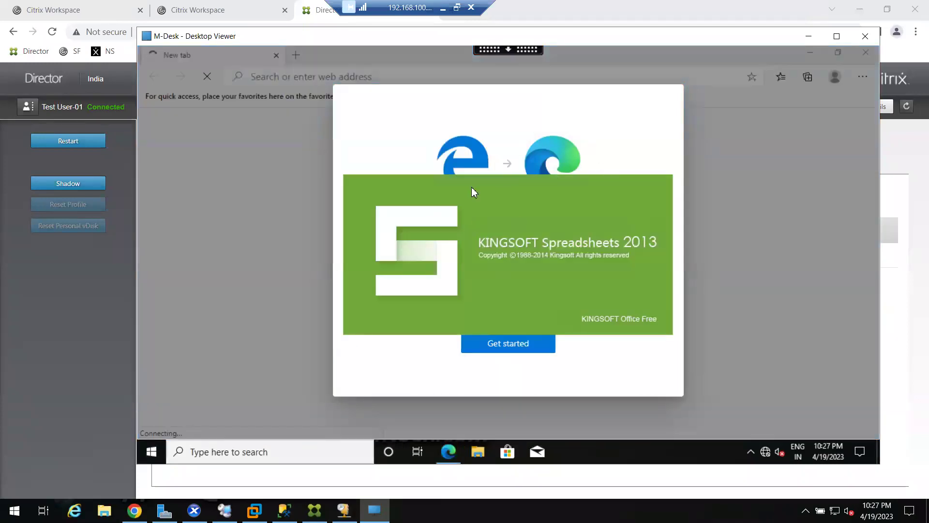
{"action": "left_click", "coordinate": [63, 326]}
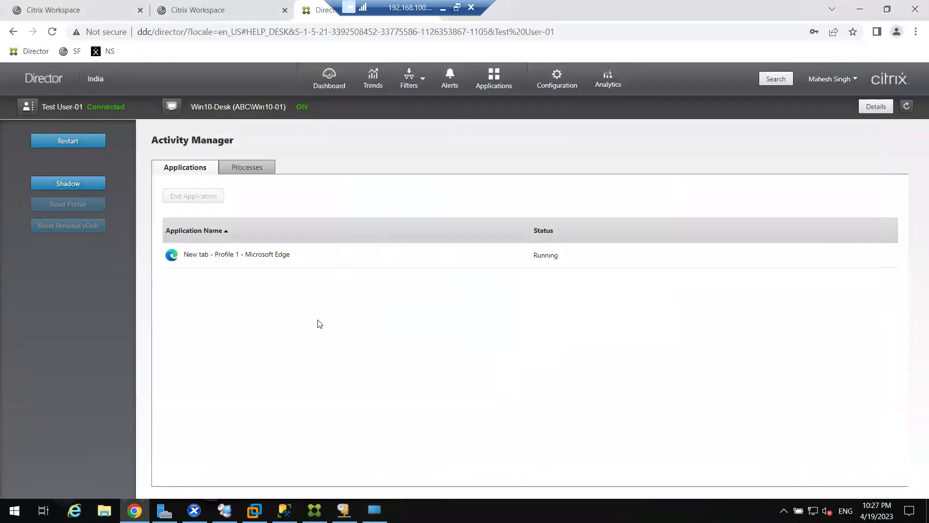
{"action": "left_click", "coordinate": [259, 260]}
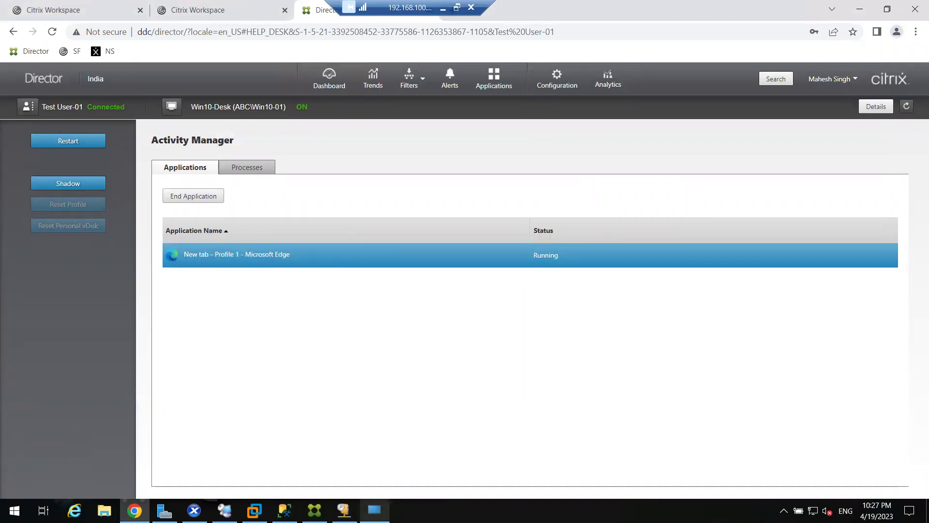
Create a blank Book1 workbook in Kingsoft Spreadsheets and select cell E7
{"action": "left_click", "coordinate": [374, 510]}
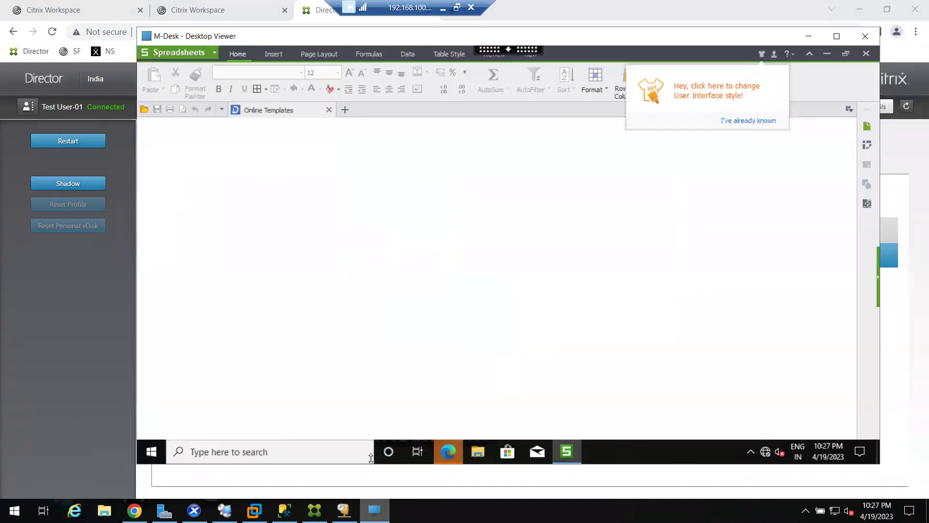
{"action": "left_click", "coordinate": [345, 109]}
{"action": "left_click", "coordinate": [337, 234]}
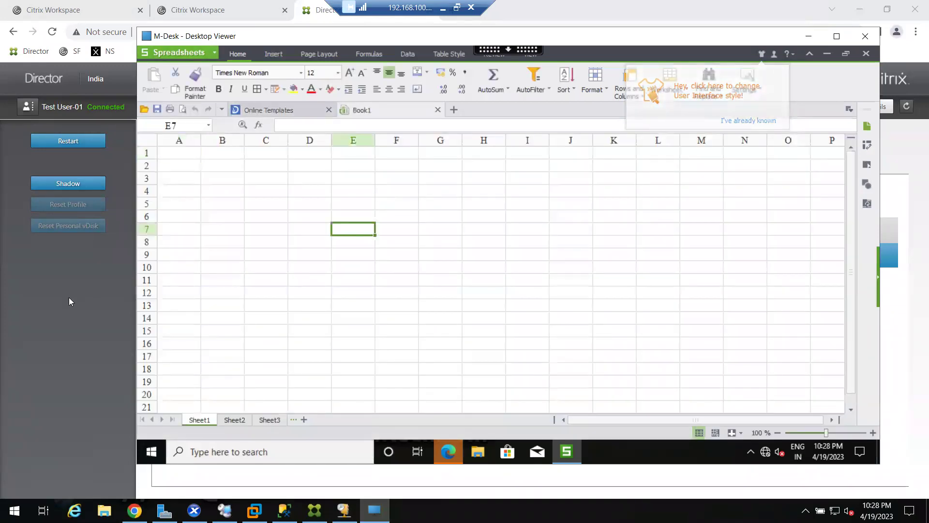
Refresh the application list and select the Edge and Spreadsheets - [Book1] entries
{"action": "left_click", "coordinate": [69, 300]}
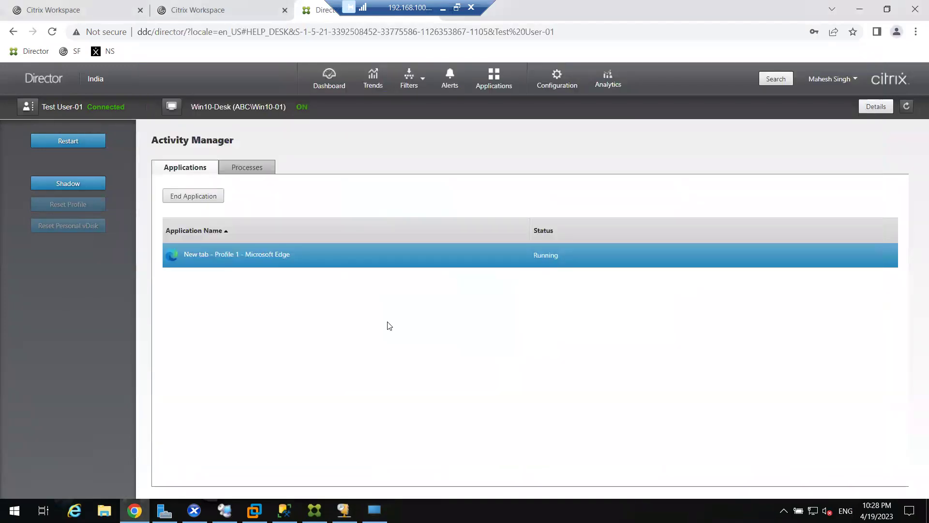
{"action": "left_click", "coordinate": [906, 106]}
{"action": "left_click", "coordinate": [221, 282]}
{"action": "left_click", "coordinate": [213, 255]}
{"action": "left_click", "coordinate": [212, 280]}
{"action": "left_click", "coordinate": [213, 257]}
{"action": "left_click", "coordinate": [215, 288]}
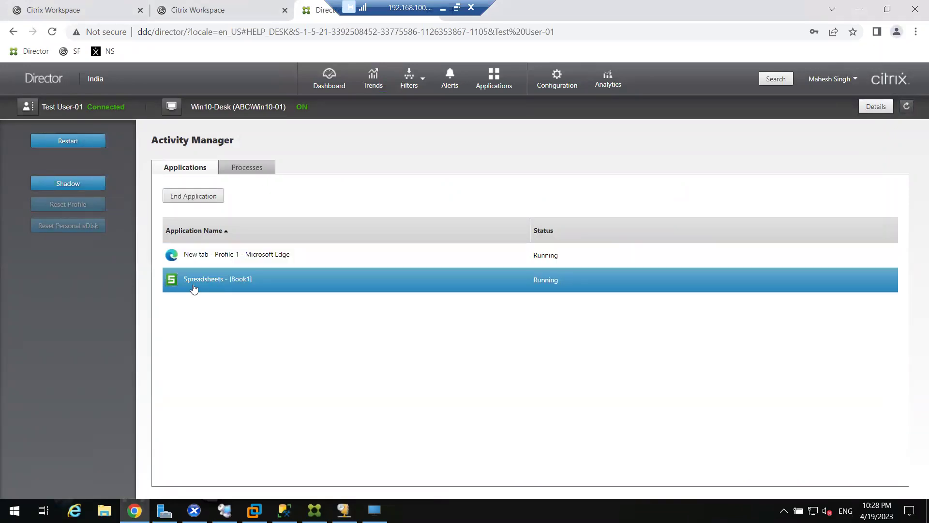
{"action": "left_click", "coordinate": [244, 252]}
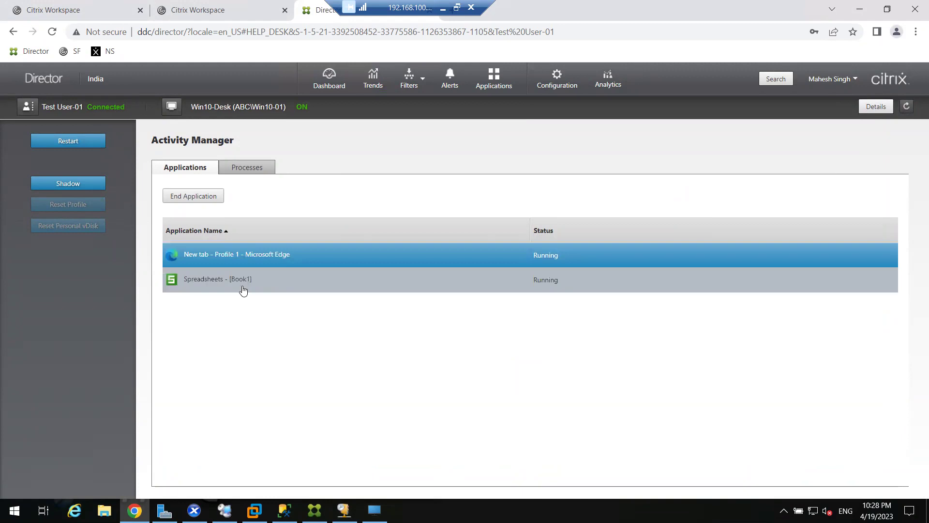
{"action": "left_click", "coordinate": [242, 286]}
{"action": "left_click", "coordinate": [246, 255]}
{"action": "left_click", "coordinate": [243, 283]}
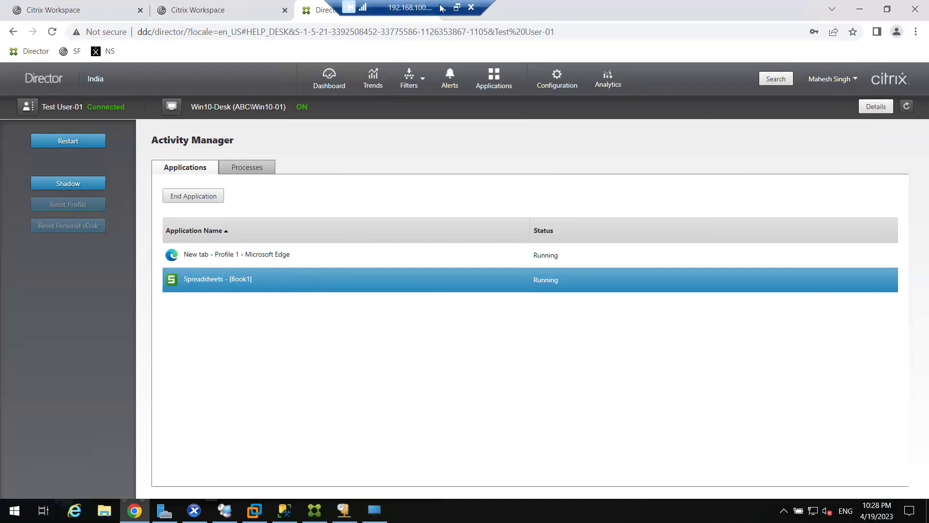
Disconnect the server RDP session, reconnect with mstsc, and open the session's full Details
{"action": "left_click", "coordinate": [472, 6]}
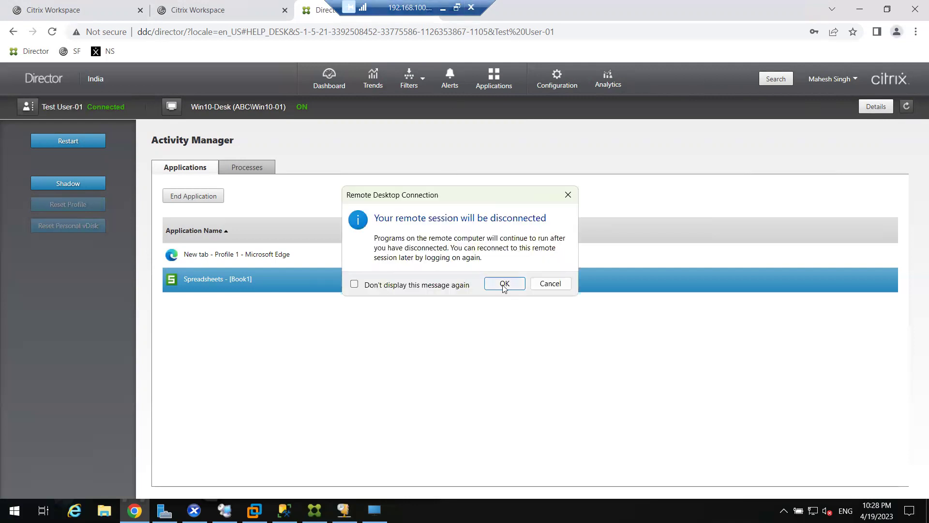
{"action": "left_click", "coordinate": [504, 284]}
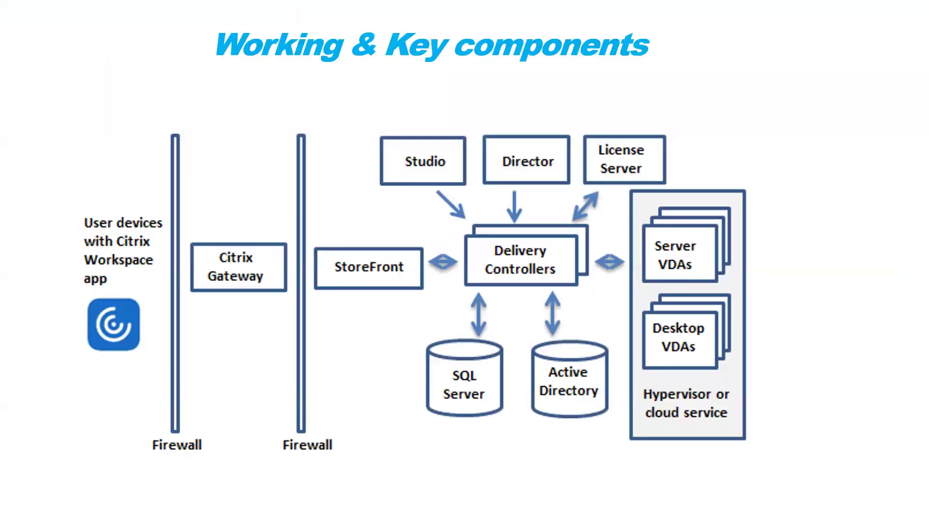
{"action": "key", "text": "super+r"}
{"action": "key", "text": "Return"}
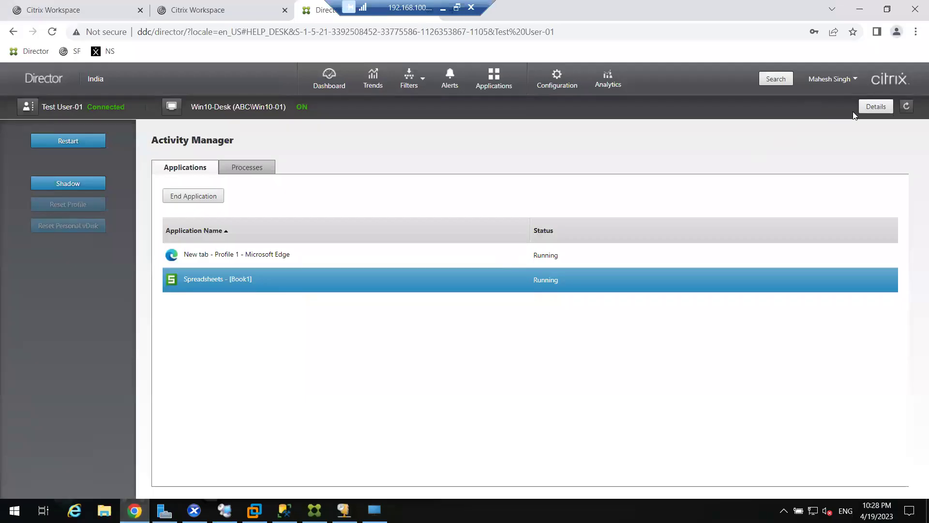
{"action": "left_click", "coordinate": [868, 107]}
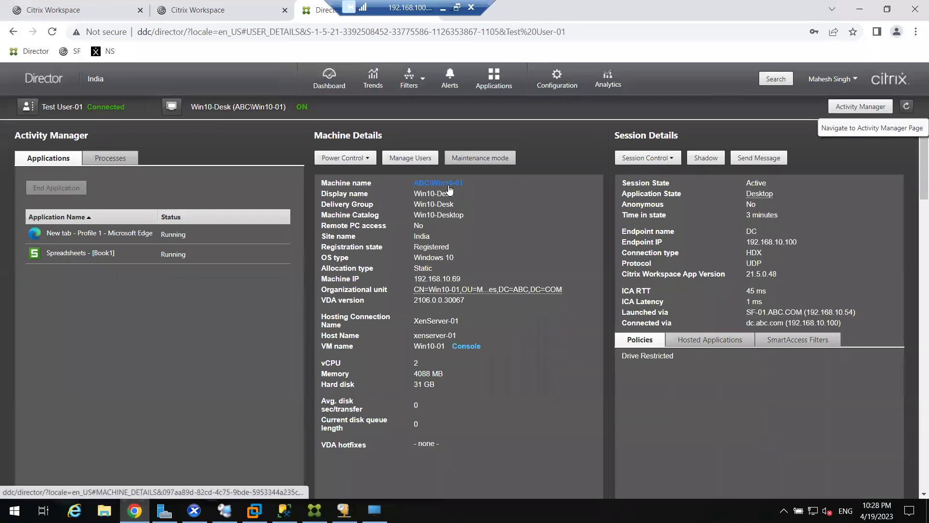
Scroll through logon duration, session startup and HDX status, highlighting the Personalization heading
{"action": "scroll", "coordinate": [450, 252], "scroll_direction": "down", "scroll_amount": 10}
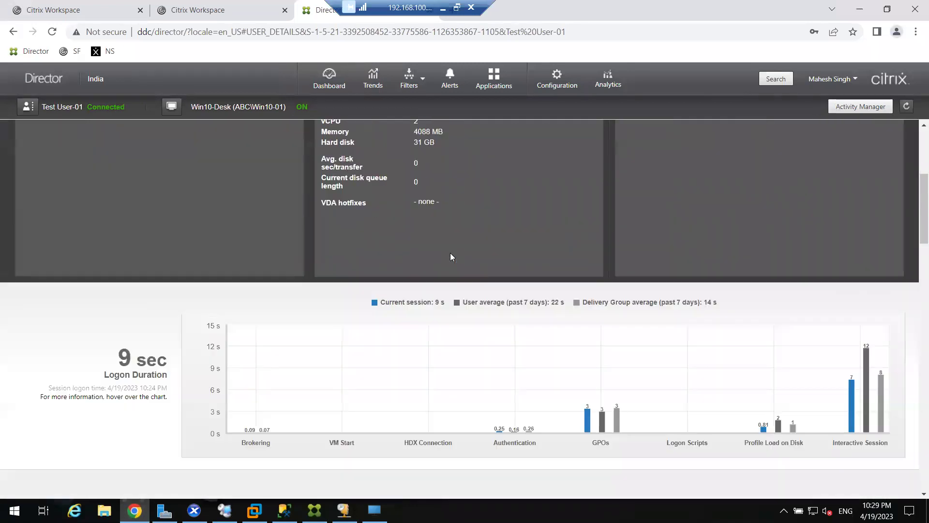
{"action": "scroll", "coordinate": [451, 254], "scroll_direction": "up", "scroll_amount": 1}
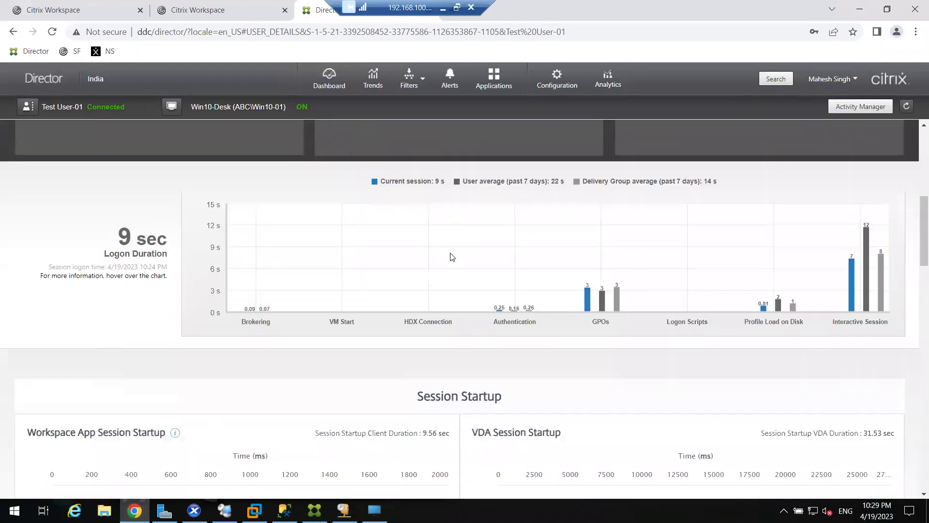
{"action": "scroll", "coordinate": [452, 256], "scroll_direction": "down", "scroll_amount": 6}
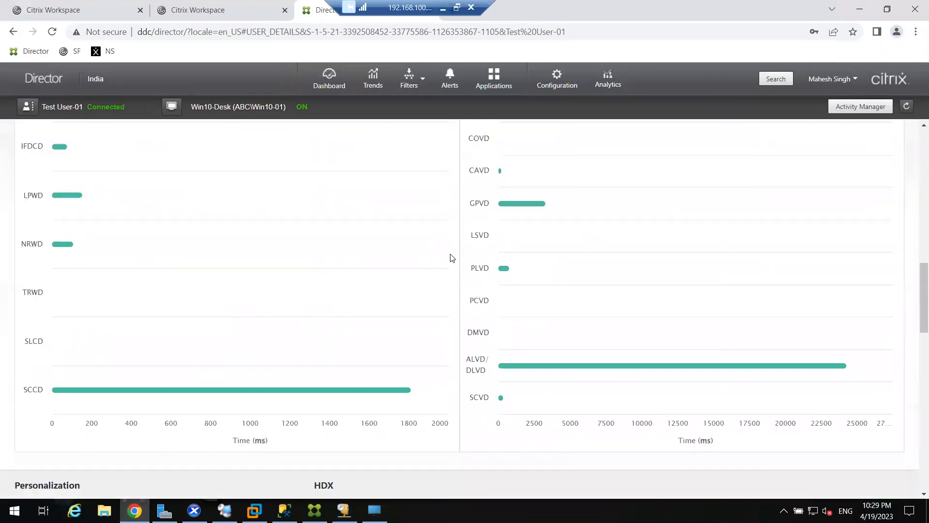
{"action": "scroll", "coordinate": [451, 257], "scroll_direction": "down", "scroll_amount": 9}
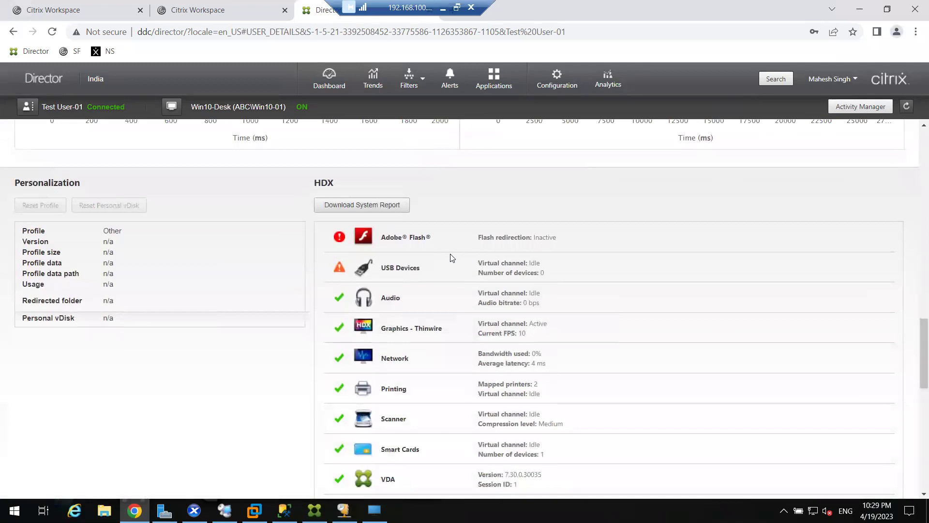
{"action": "scroll", "coordinate": [452, 258], "scroll_direction": "down", "scroll_amount": 2}
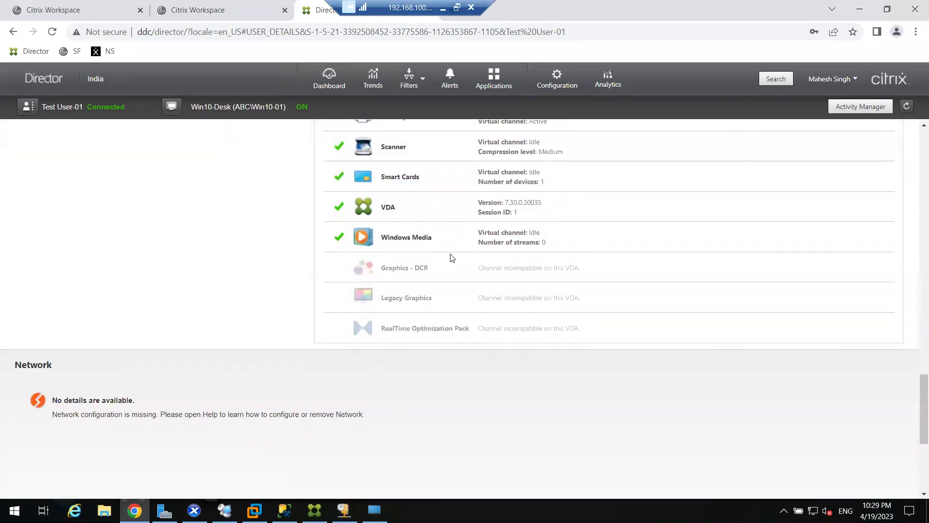
{"action": "scroll", "coordinate": [459, 260], "scroll_direction": "up", "scroll_amount": 3}
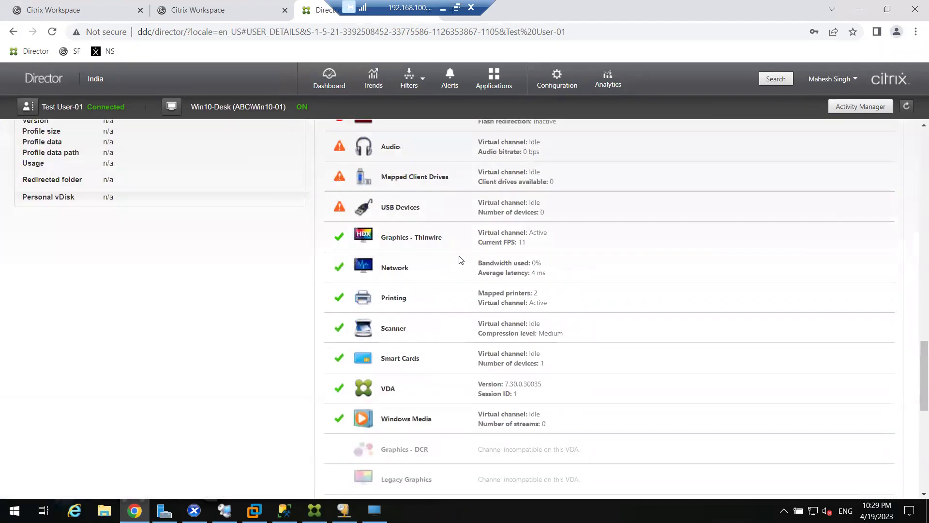
{"action": "scroll", "coordinate": [460, 260], "scroll_direction": "up", "scroll_amount": 2}
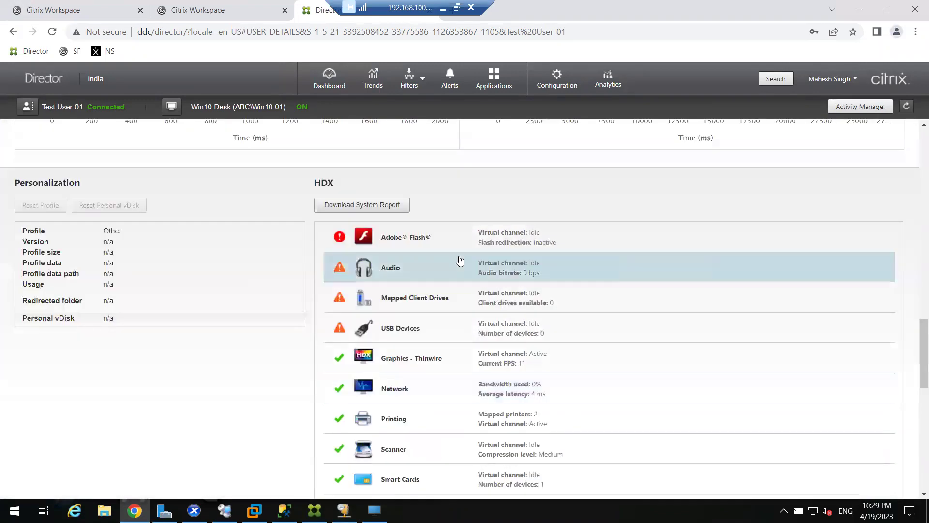
{"action": "double_click", "coordinate": [39, 185]}
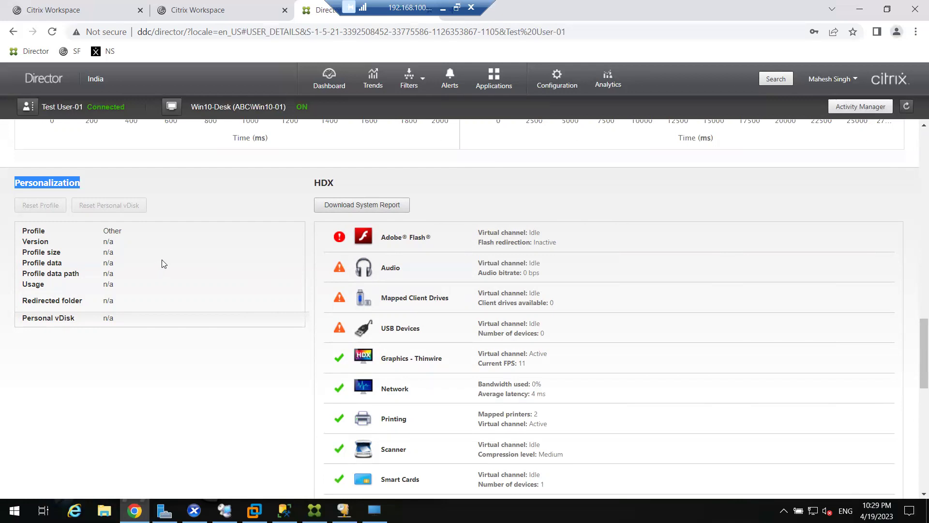
{"action": "scroll", "coordinate": [184, 262], "scroll_direction": "up", "scroll_amount": 1}
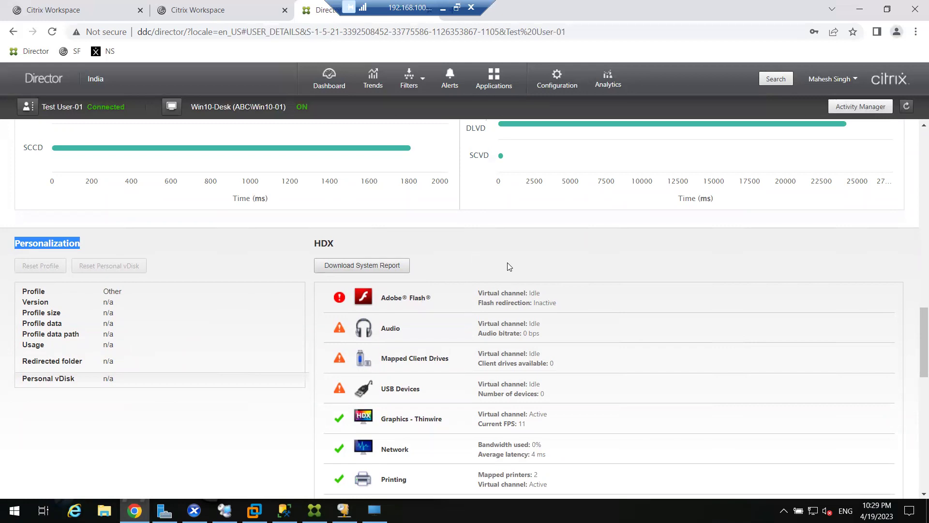
{"action": "scroll", "coordinate": [507, 262], "scroll_direction": "up", "scroll_amount": 15}
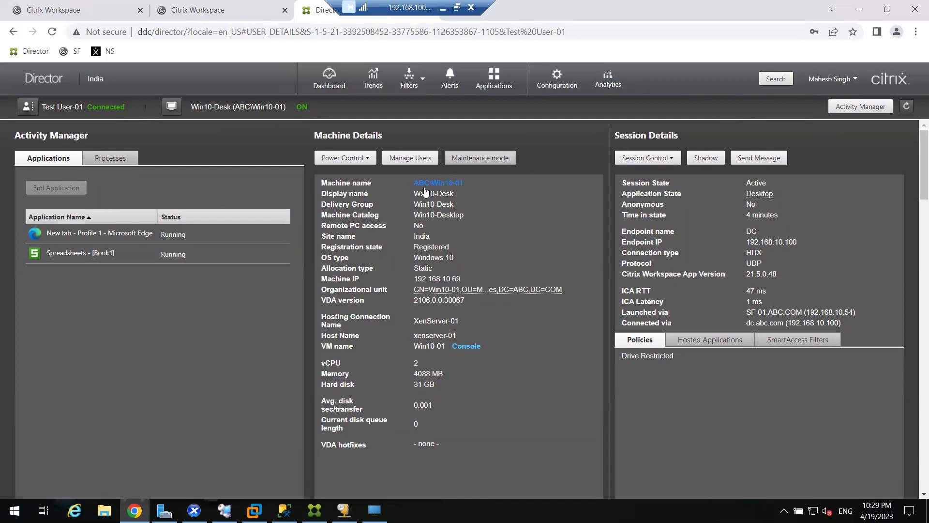
{"action": "scroll", "coordinate": [341, 299], "scroll_direction": "down", "scroll_amount": 12}
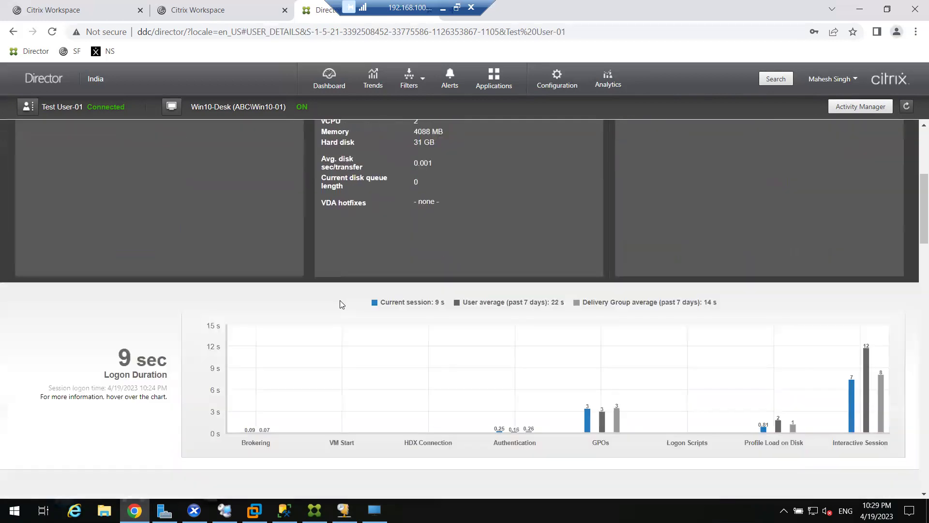
{"action": "scroll", "coordinate": [126, 341], "scroll_direction": "down", "scroll_amount": 9}
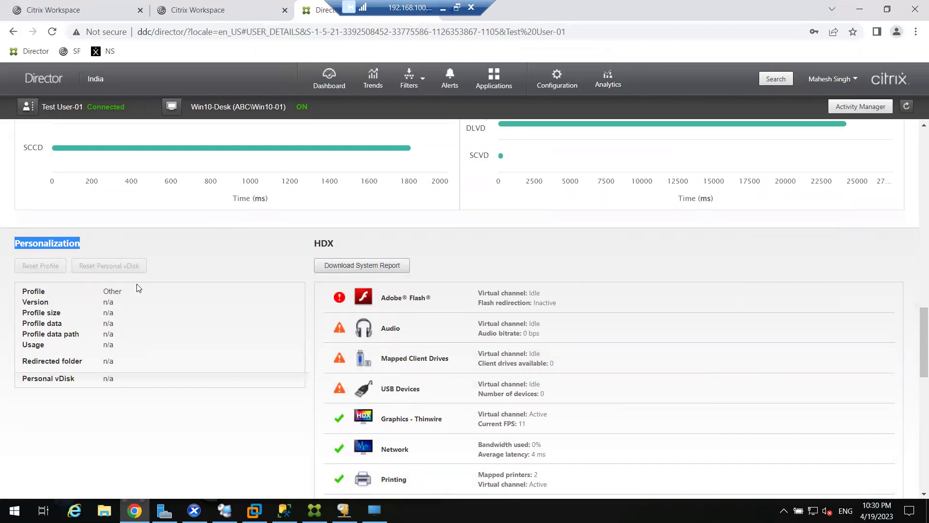
{"action": "left_click", "coordinate": [142, 338]}
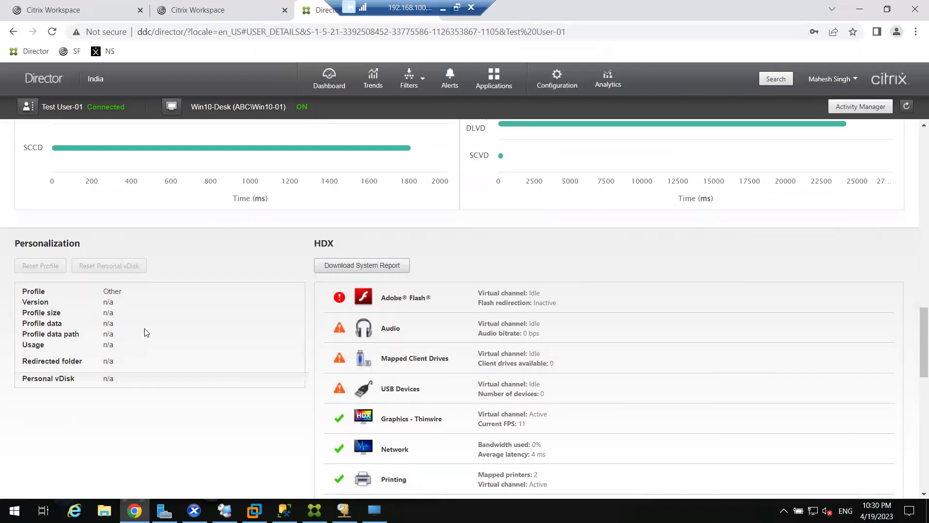
{"action": "scroll", "coordinate": [302, 300], "scroll_direction": "up", "scroll_amount": 15}
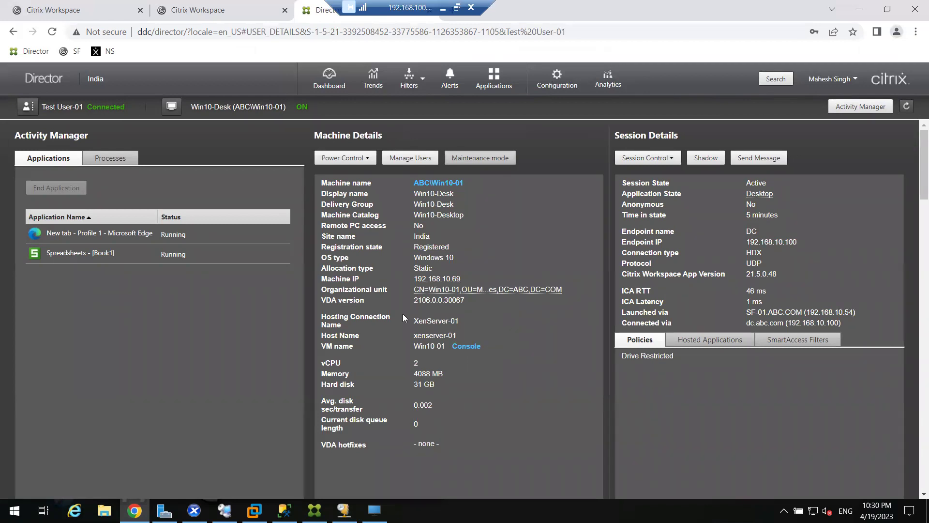
{"action": "scroll", "coordinate": [403, 313], "scroll_direction": "down", "scroll_amount": 15}
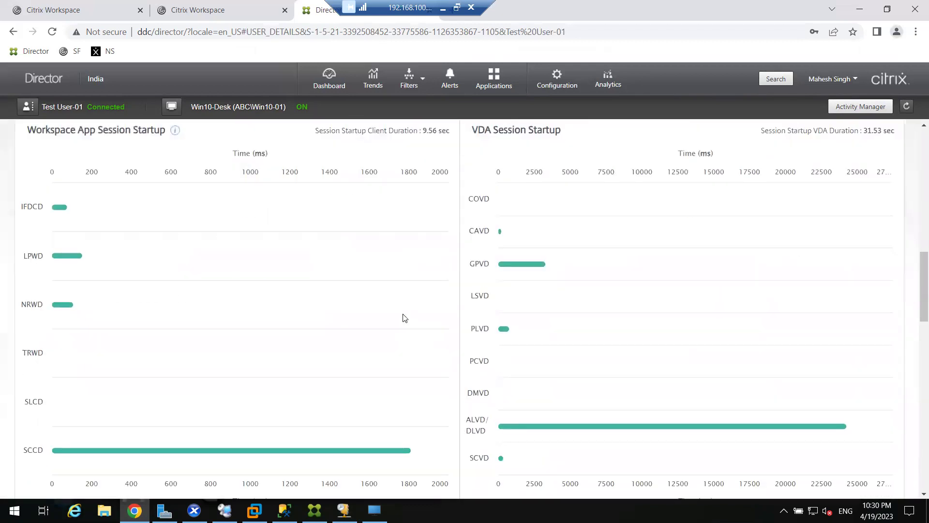
{"action": "scroll", "coordinate": [404, 318], "scroll_direction": "down", "scroll_amount": 5}
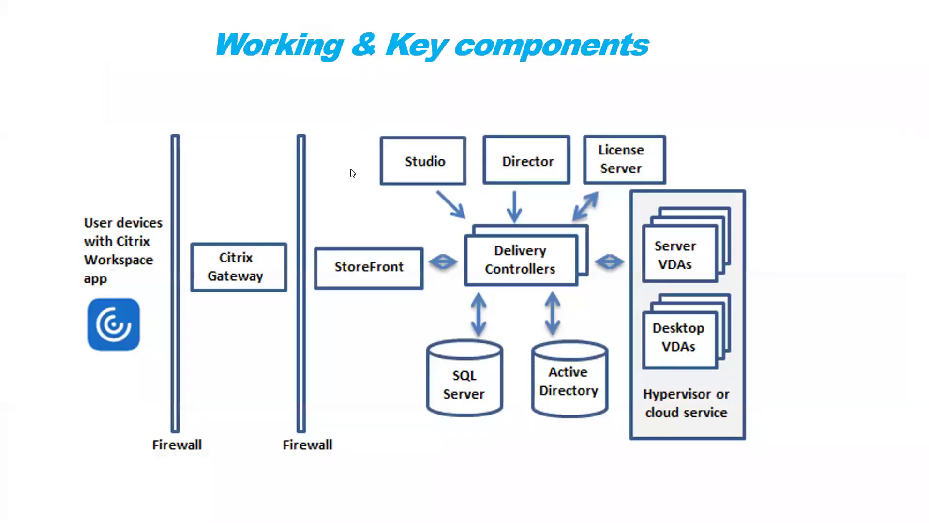
Switch from the slide to the remote server session and minimize the Director browser
{"action": "key", "text": "super"}
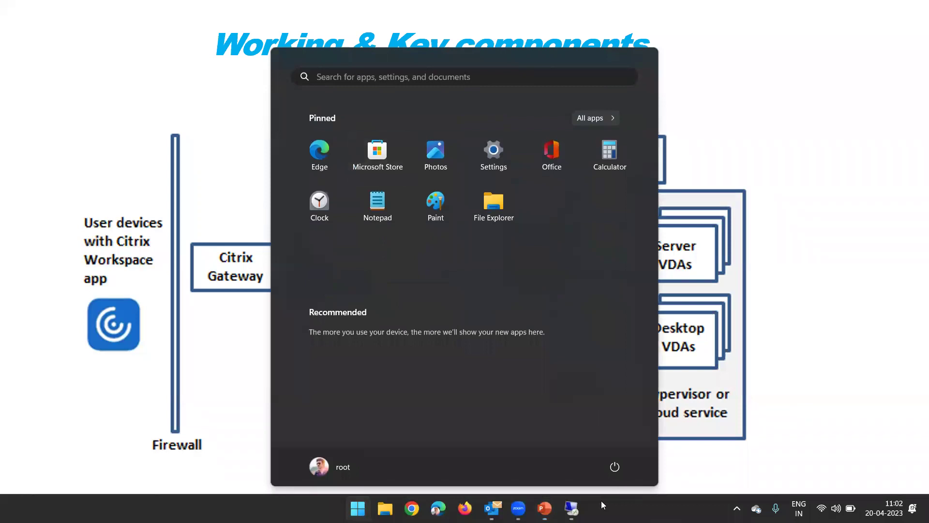
{"action": "left_click", "coordinate": [571, 508]}
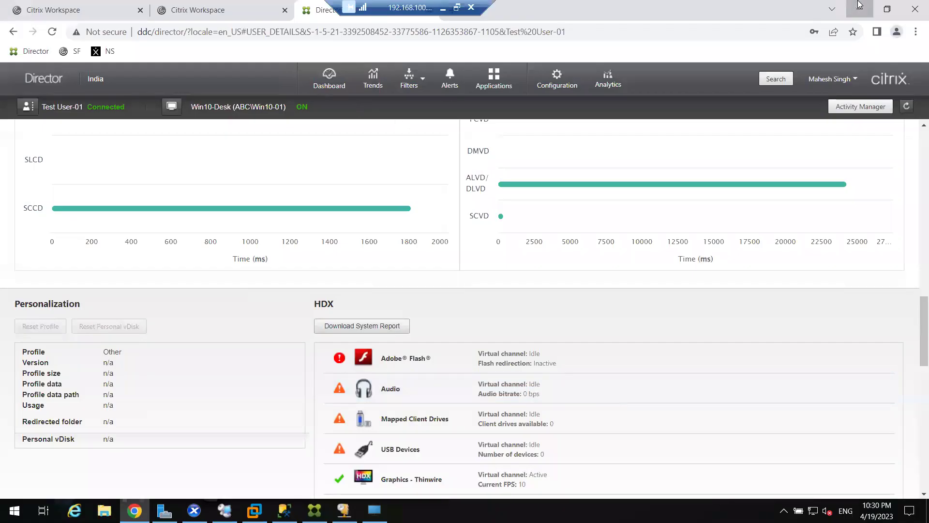
{"action": "left_click", "coordinate": [859, 9]}
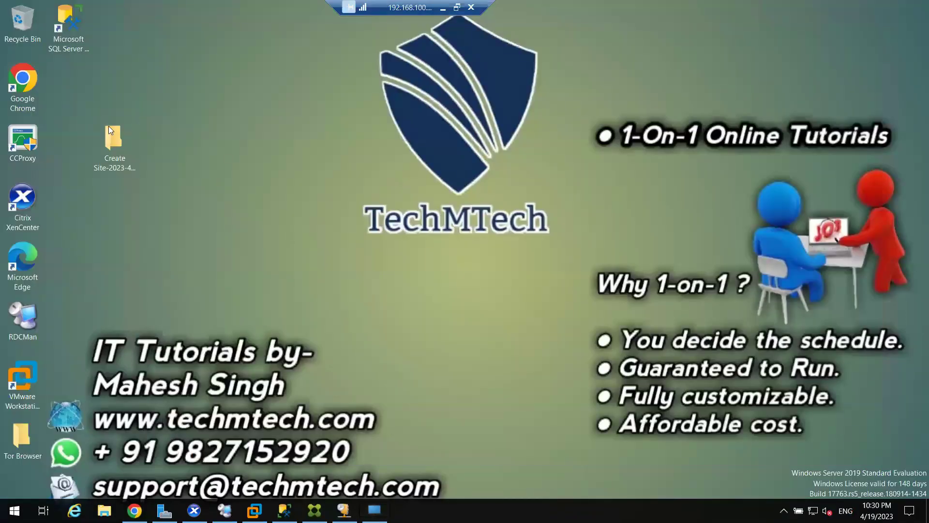
Open a maximized File Explorer and browse to C:\Shares on Local Disk (C:)
{"action": "left_click", "coordinate": [104, 510]}
{"action": "left_click", "coordinate": [345, 42]}
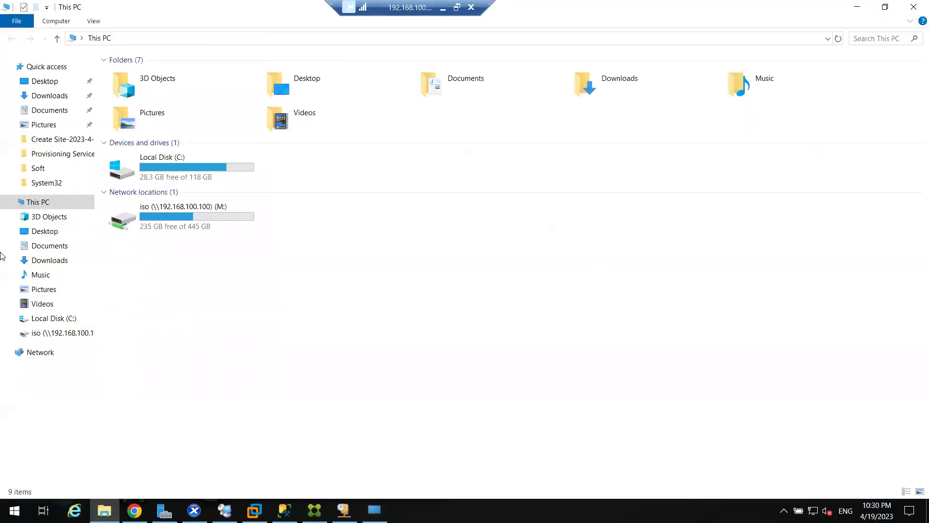
{"action": "double_click", "coordinate": [176, 166]}
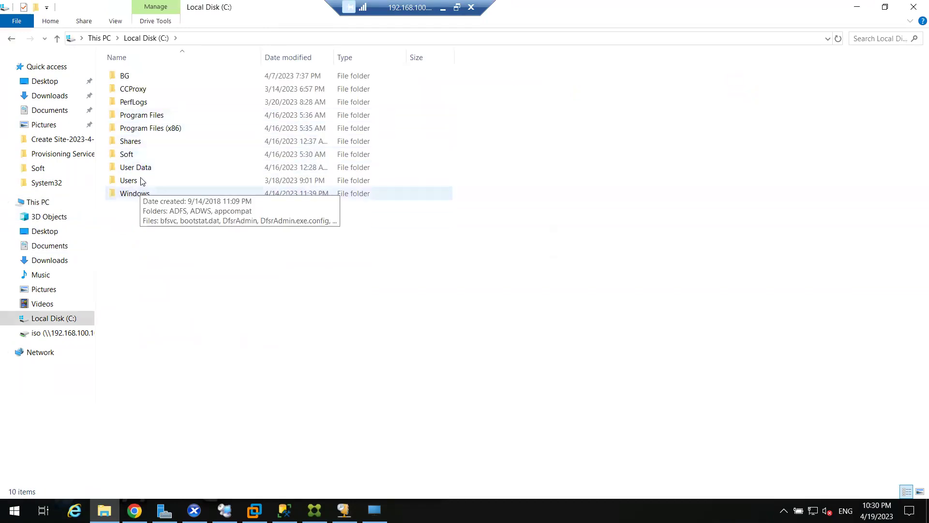
{"action": "double_click", "coordinate": [141, 143]}
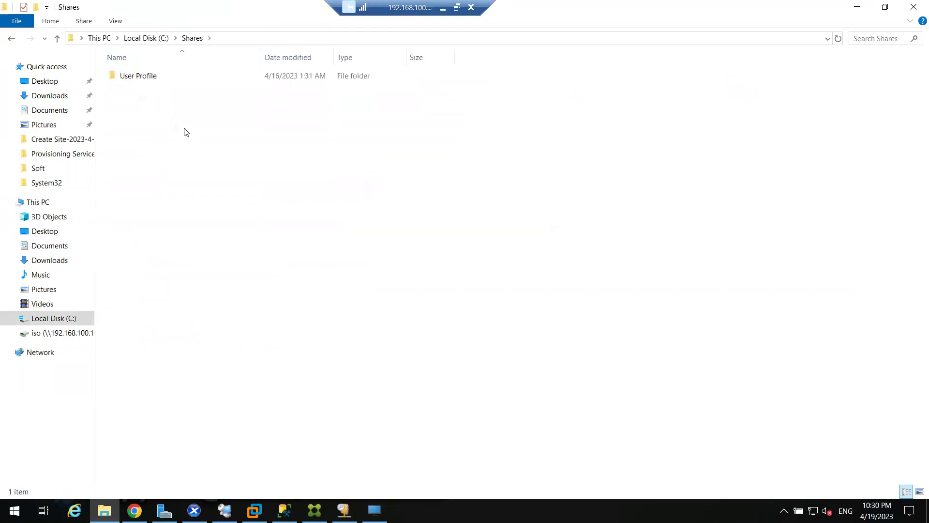
Open User Profile, check the test01–test03 folders, then go back up to Shares
{"action": "left_click", "coordinate": [144, 81]}
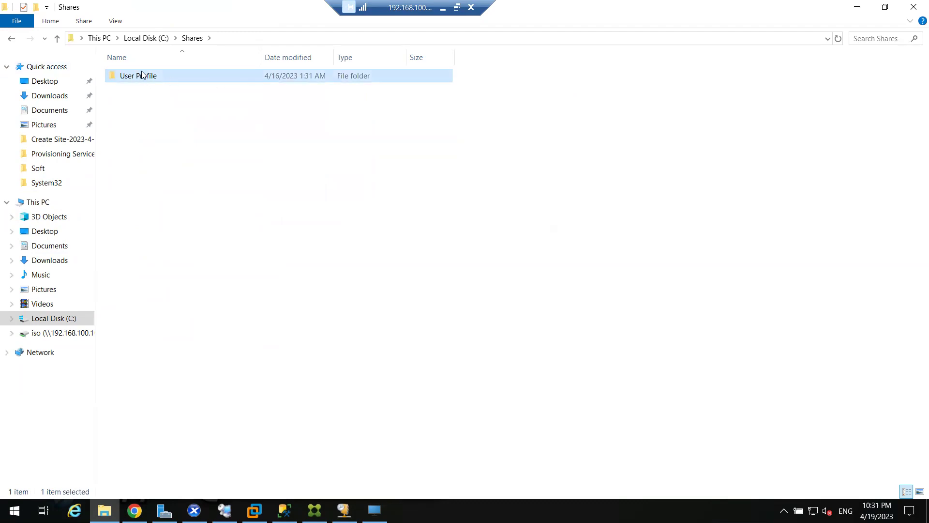
{"action": "double_click", "coordinate": [182, 82]}
{"action": "left_click_drag", "start_coordinate": [170, 182], "coordinate": [148, 89]}
{"action": "left_click", "coordinate": [174, 159]}
{"action": "left_click", "coordinate": [151, 77]}
{"action": "left_click", "coordinate": [150, 91], "text": "shift"}
{"action": "left_click", "coordinate": [192, 38]}
Reopen User Profile, then finish Edge's first-run setup in M-Desk without signing in and minimize it
{"action": "double_click", "coordinate": [156, 77]}
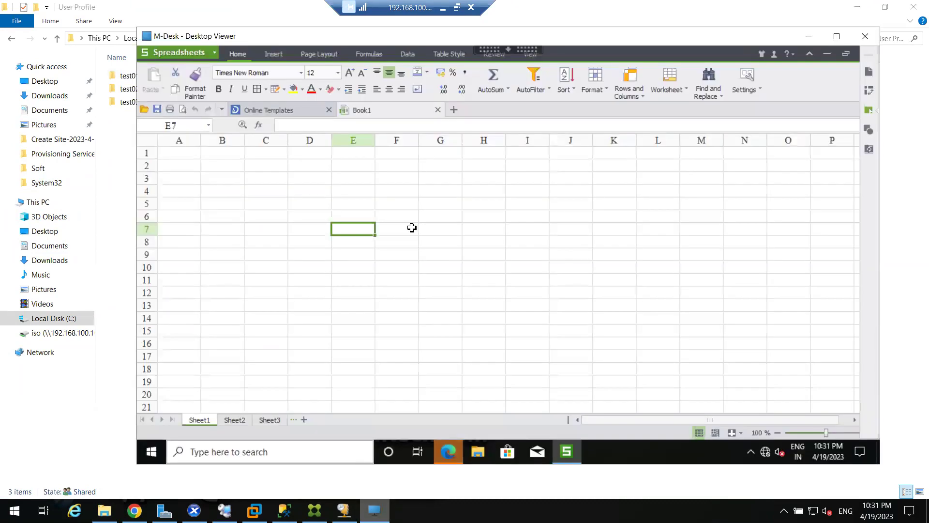
{"action": "left_click", "coordinate": [828, 55]}
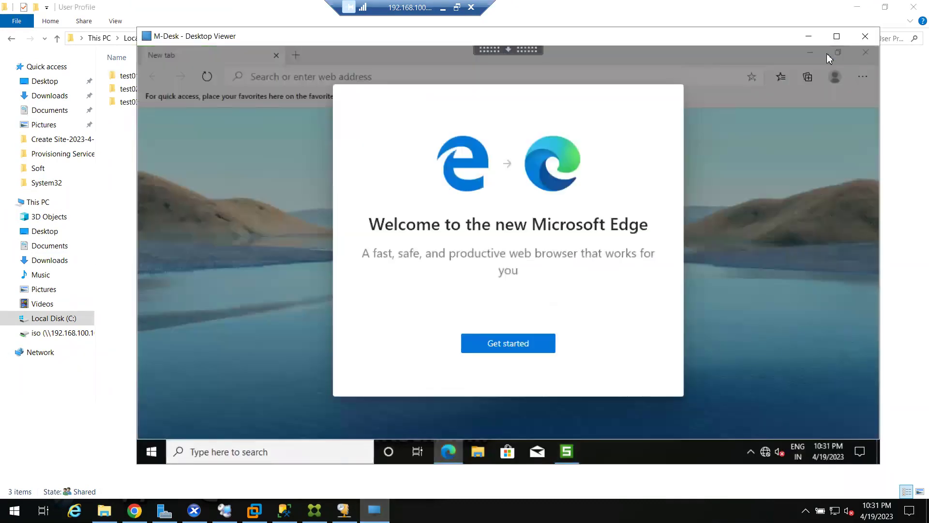
{"action": "left_click", "coordinate": [527, 338]}
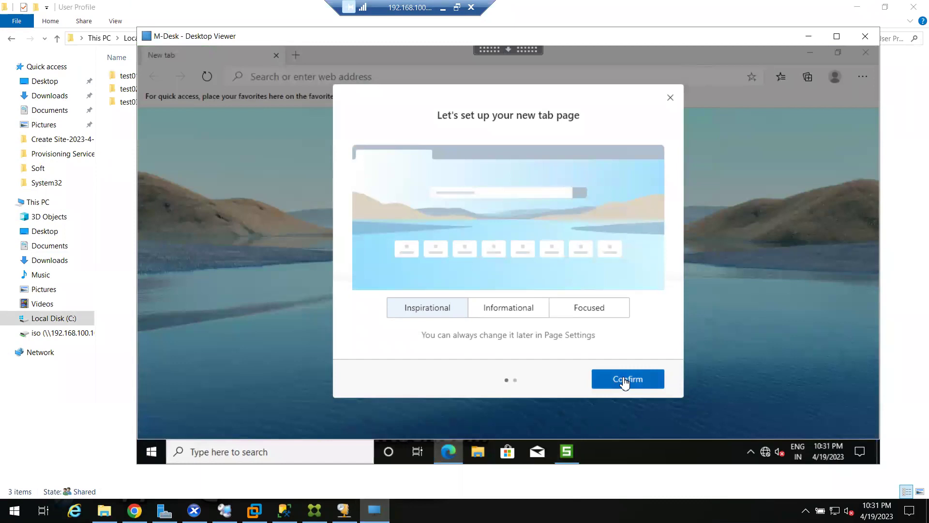
{"action": "left_click", "coordinate": [624, 379]}
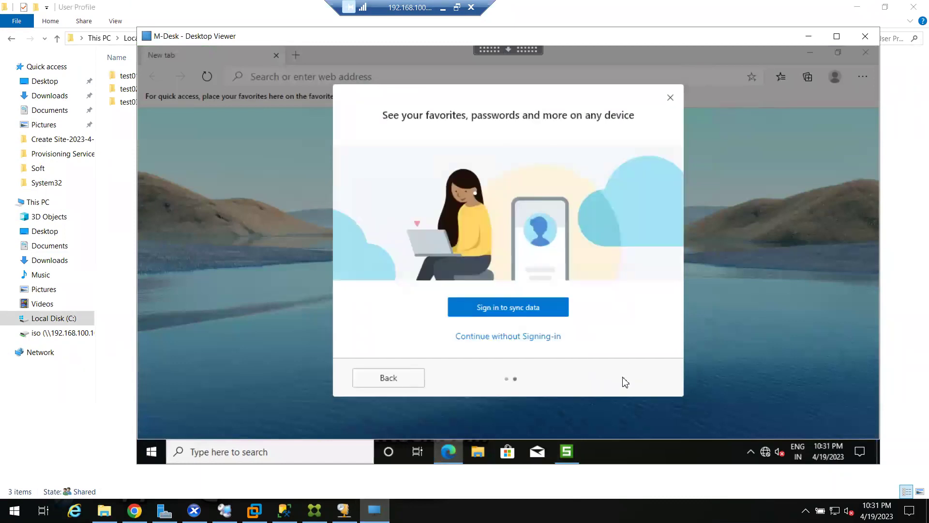
{"action": "left_click", "coordinate": [534, 336]}
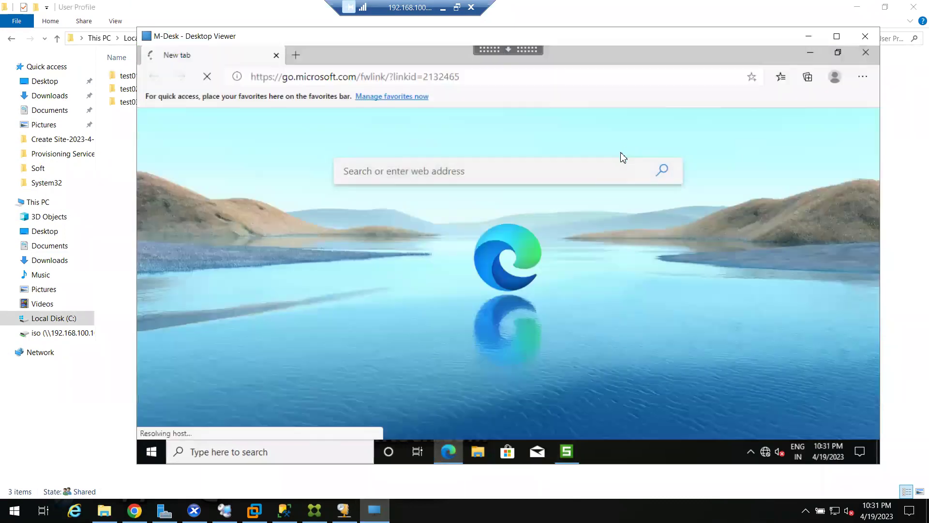
{"action": "left_click", "coordinate": [811, 52]}
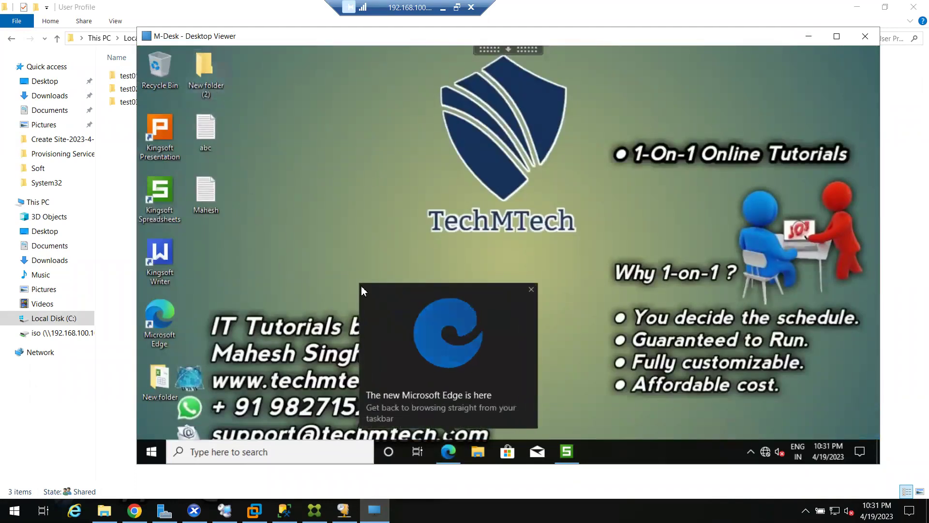
{"action": "left_click", "coordinate": [531, 289]}
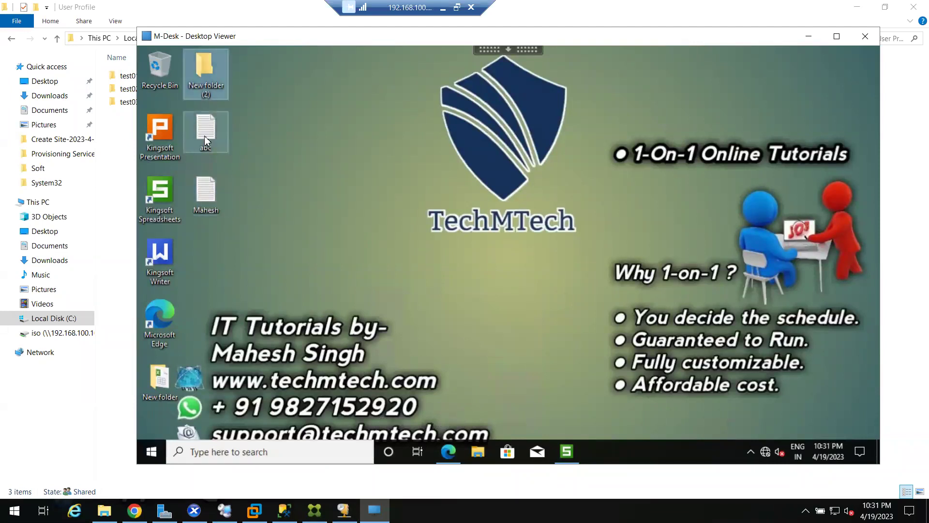
Move the viewer aside and confirm User Profile holds test01, test02 and test03
{"action": "left_click_drag", "start_coordinate": [200, 39], "coordinate": [479, 48]}
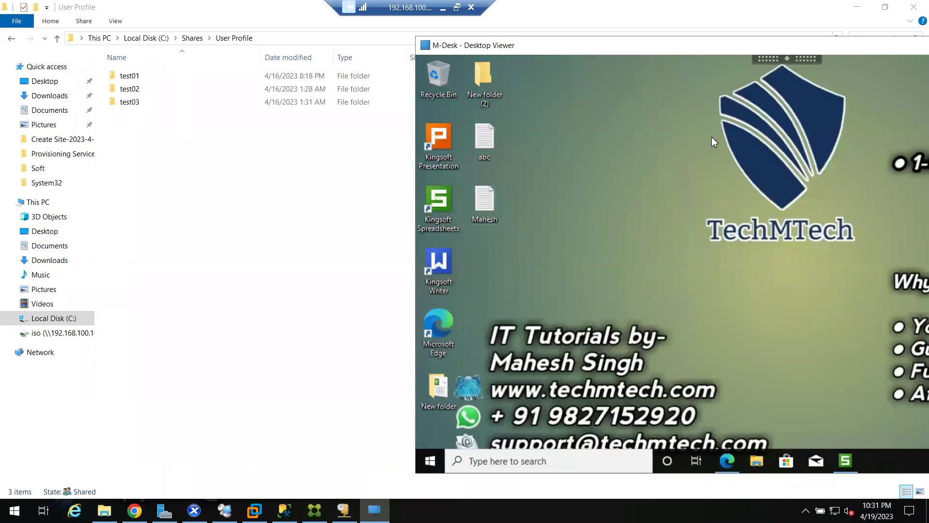
{"action": "left_click_drag", "start_coordinate": [162, 146], "coordinate": [139, 70]}
{"action": "left_click", "coordinate": [192, 38]}
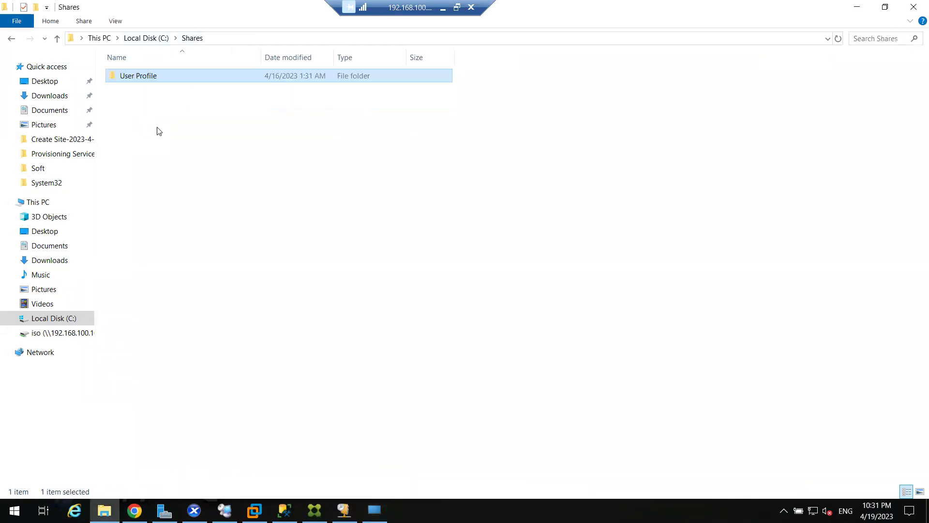
{"action": "double_click", "coordinate": [135, 77]}
{"action": "left_click_drag", "start_coordinate": [154, 138], "coordinate": [142, 67]}
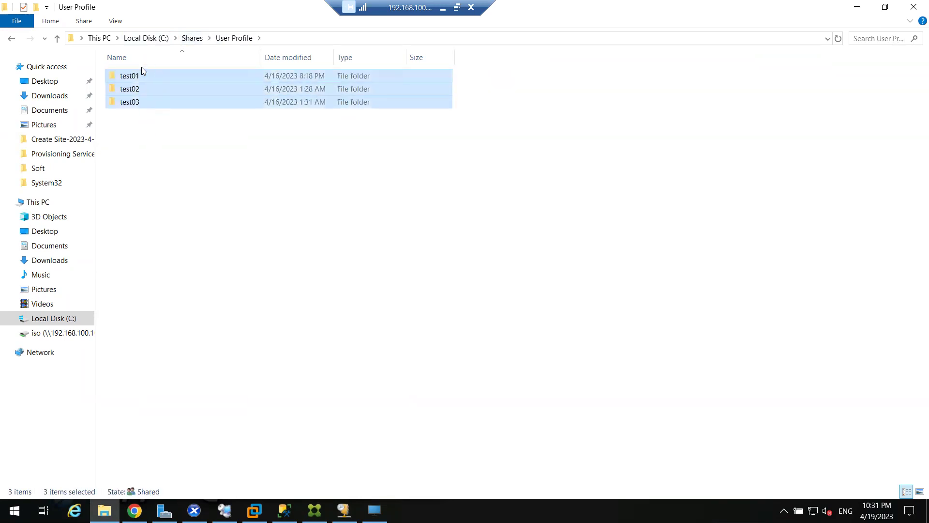
{"action": "left_click", "coordinate": [191, 37]}
{"action": "double_click", "coordinate": [179, 78]}
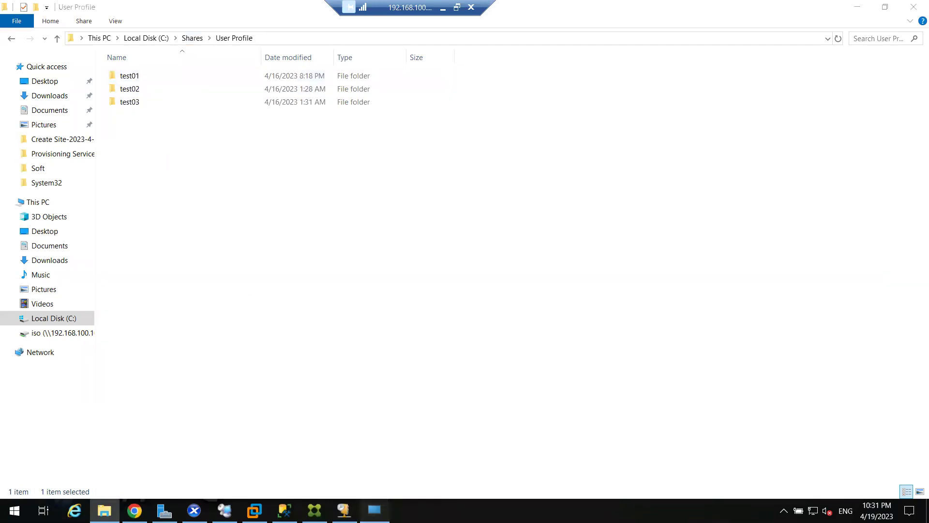
Bring the M-Desk Desktop Viewer back to front and shift it left
{"action": "left_click", "coordinate": [374, 509]}
{"action": "left_click_drag", "start_coordinate": [517, 48], "coordinate": [463, 41]}
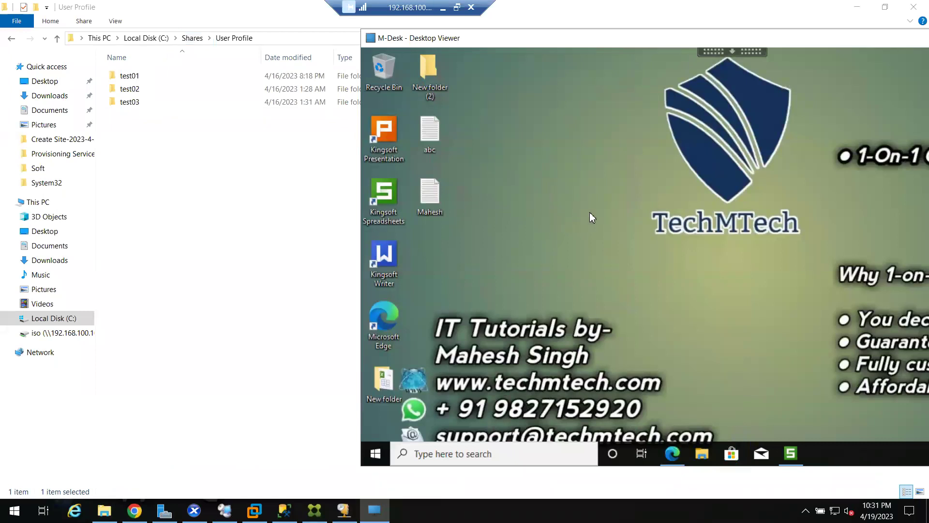
{"action": "left_click_drag", "start_coordinate": [498, 38], "coordinate": [443, 32]}
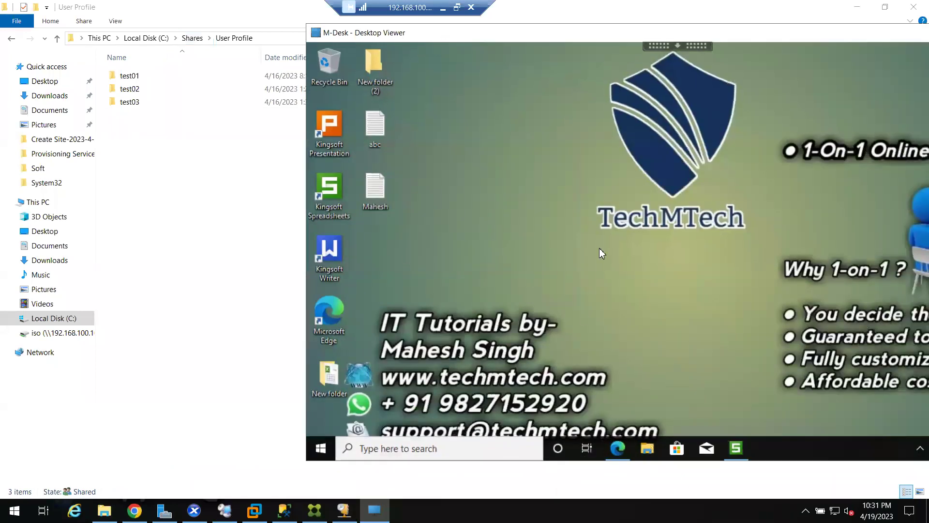
Create a desktop folder named gfhfghfhgf and place it beside Kingsoft Writer
{"action": "right_click", "coordinate": [559, 182]}
{"action": "mouse_move", "coordinate": [616, 266]}
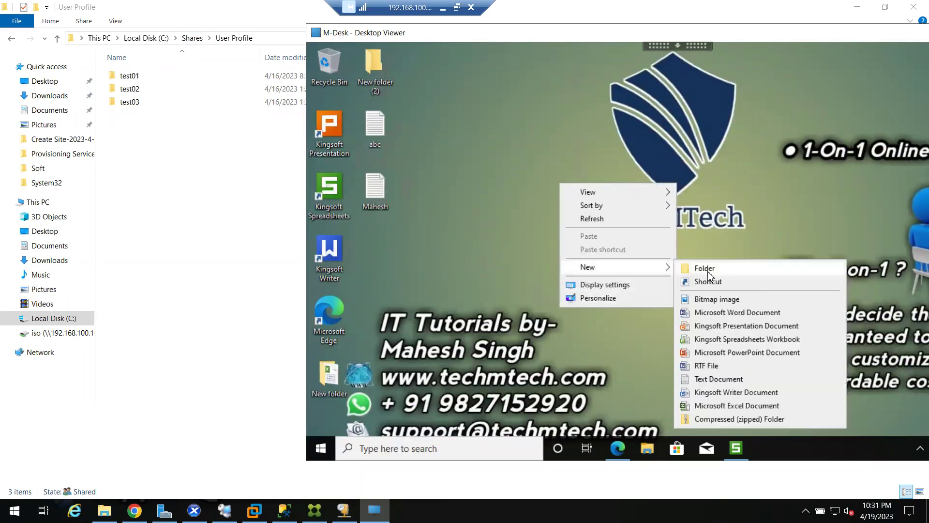
{"action": "left_click", "coordinate": [708, 272]}
{"action": "type", "text": "gfhfghfhgf"}
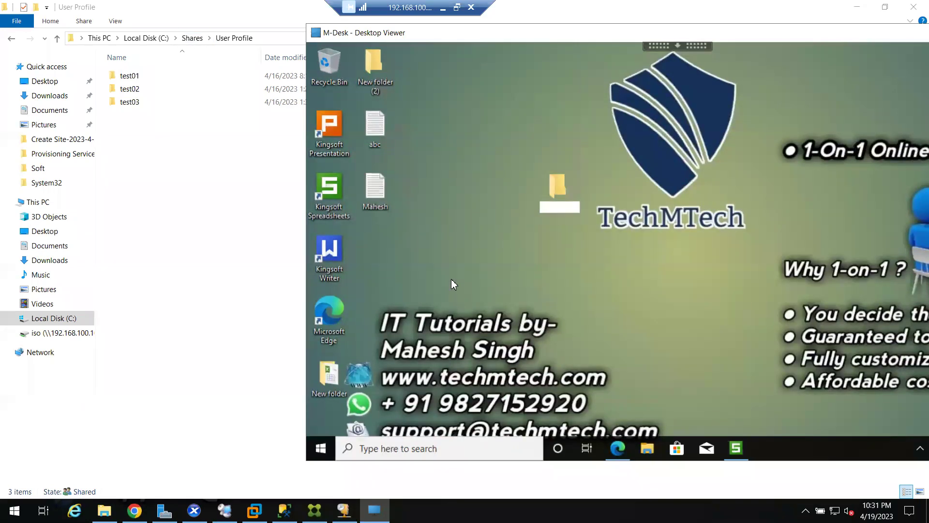
{"action": "key", "text": "Return"}
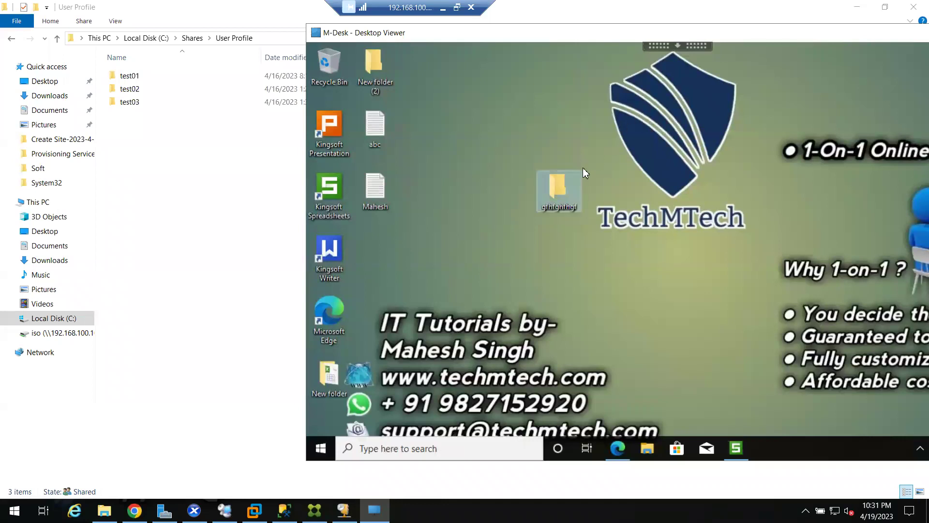
{"action": "left_click_drag", "start_coordinate": [544, 195], "coordinate": [393, 240]}
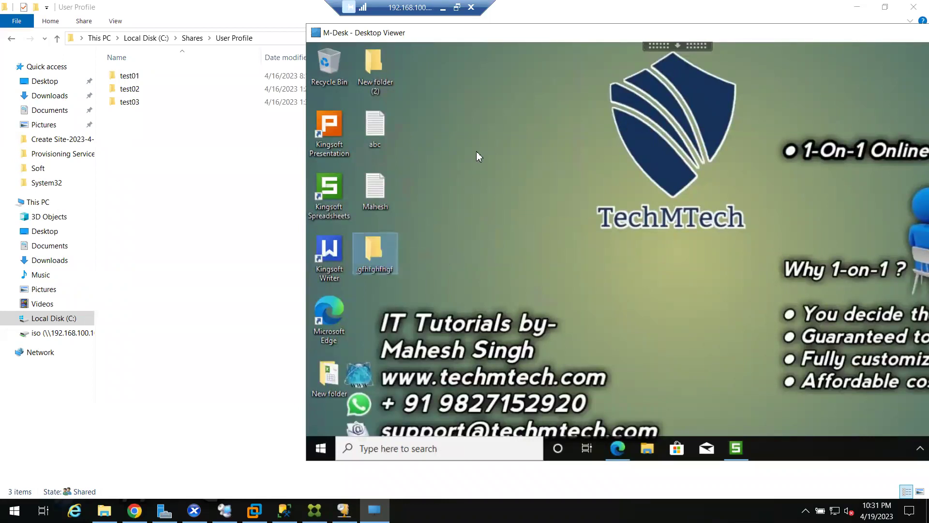
{"action": "left_click", "coordinate": [527, 109]}
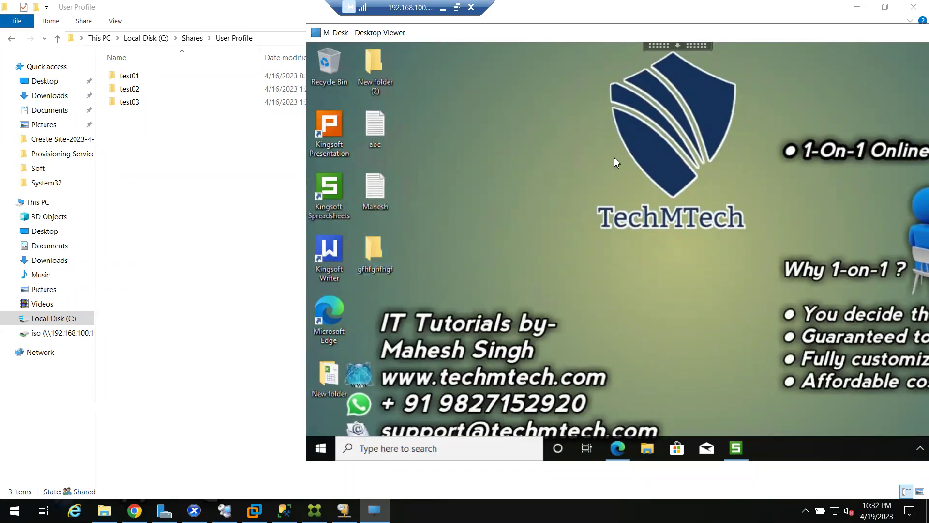
Check the full C:\Shares\User Profile path, then bring M-Desk back and move it left
{"action": "left_click", "coordinate": [147, 77]}
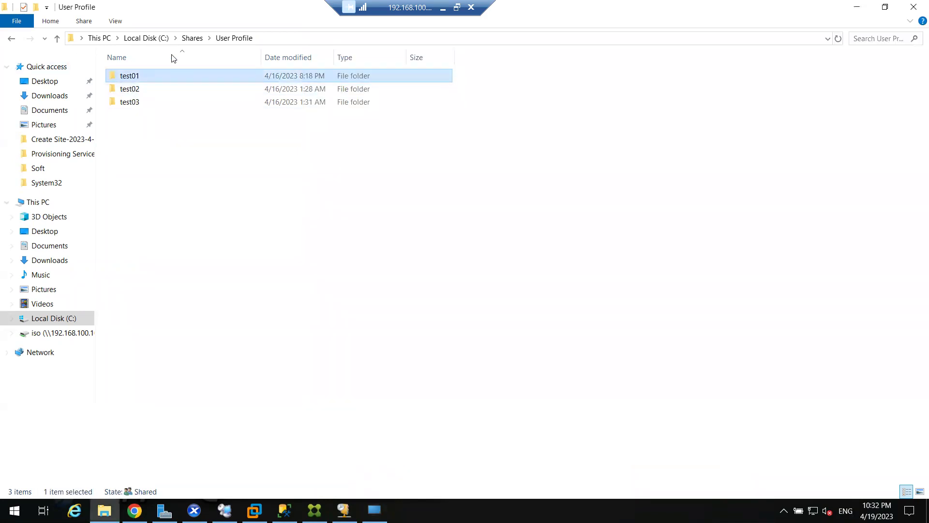
{"action": "left_click", "coordinate": [127, 34]}
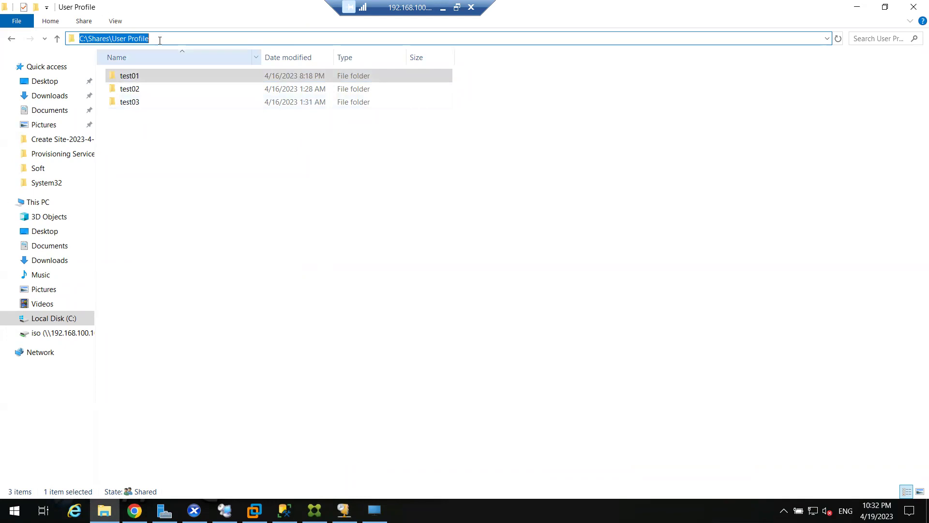
{"action": "left_click", "coordinate": [374, 510]}
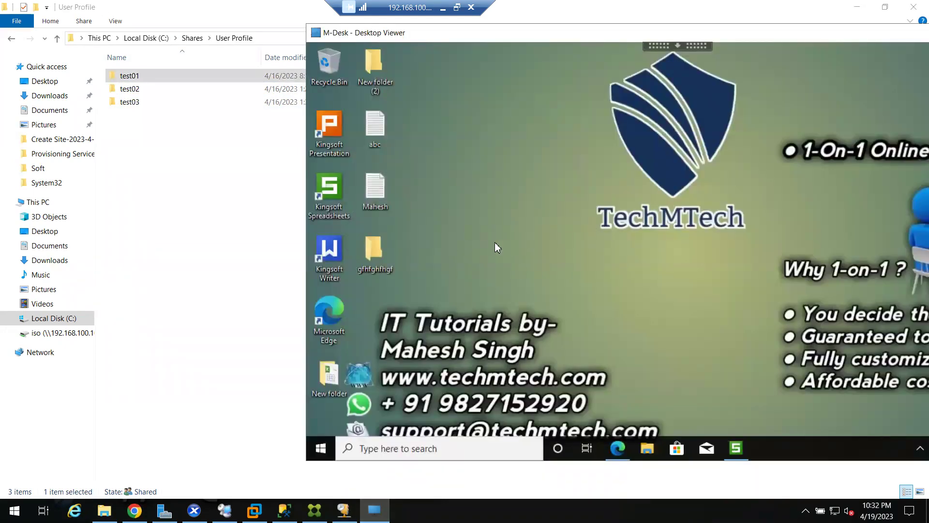
{"action": "left_click_drag", "start_coordinate": [473, 38], "coordinate": [302, 27]}
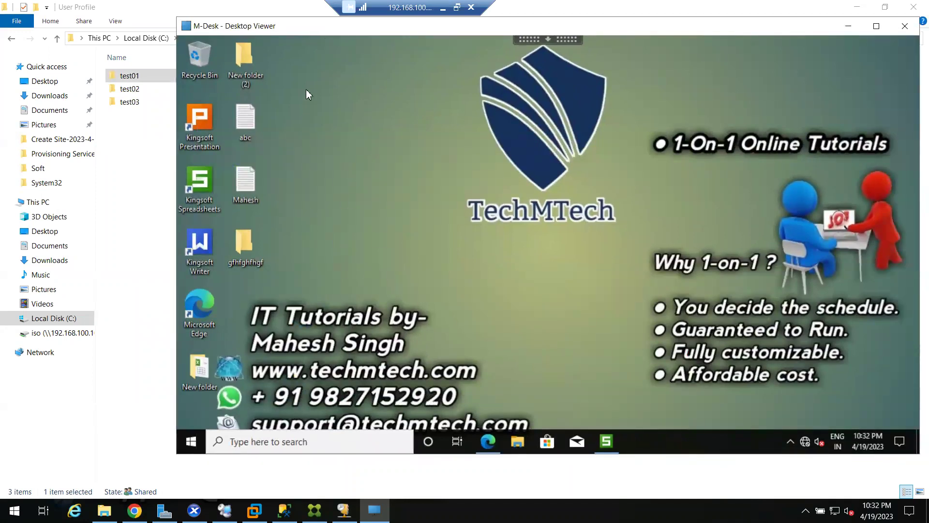
Select and deselect the ten remote desktop icons, then nudge the viewer window right
{"action": "left_click_drag", "start_coordinate": [292, 40], "coordinate": [327, 156]}
{"action": "left_click", "coordinate": [309, 129]}
{"action": "left_click_drag", "start_coordinate": [295, 37], "coordinate": [196, 413]}
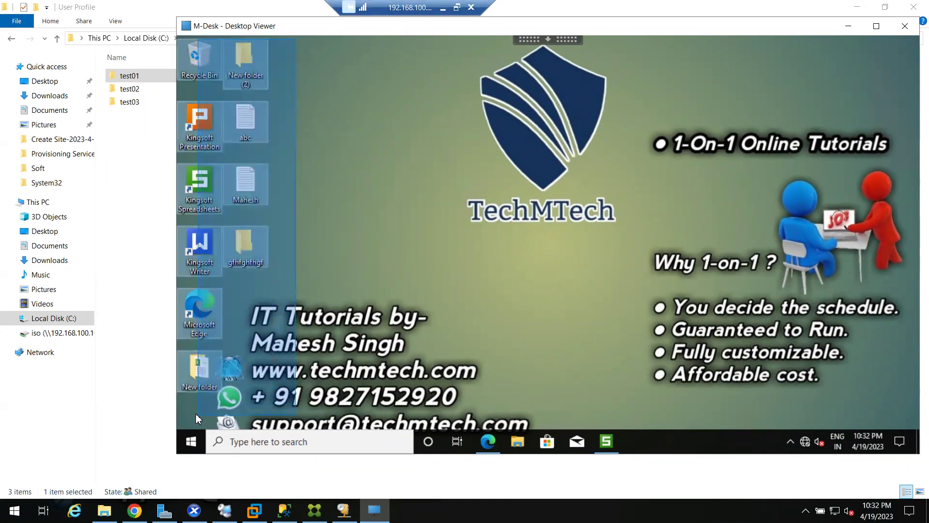
{"action": "left_click", "coordinate": [513, 164]}
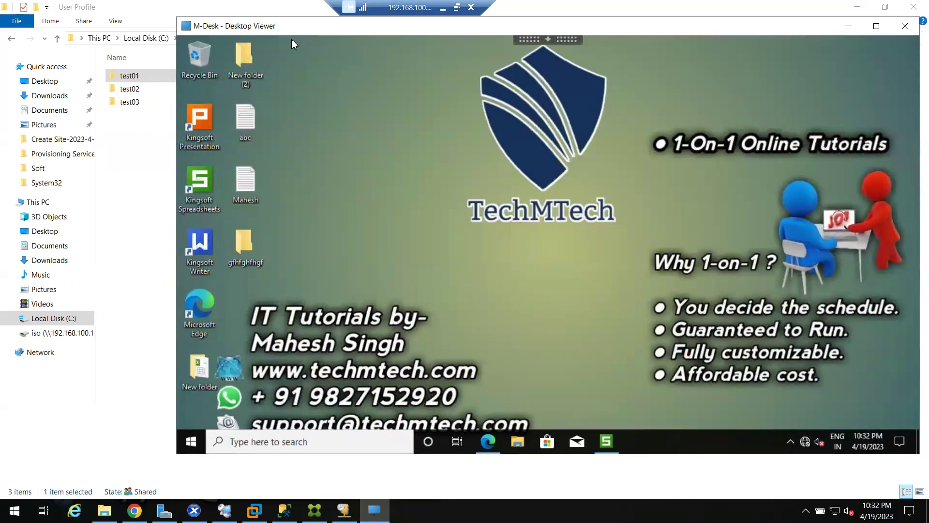
{"action": "left_click_drag", "start_coordinate": [283, 45], "coordinate": [249, 373]}
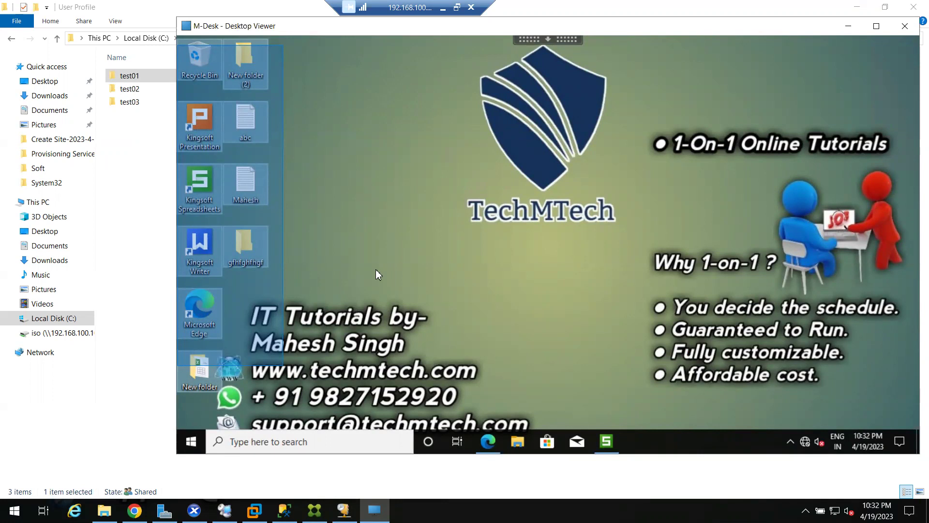
{"action": "left_click_drag", "start_coordinate": [417, 219], "coordinate": [268, 133]}
{"action": "left_click", "coordinate": [256, 96]}
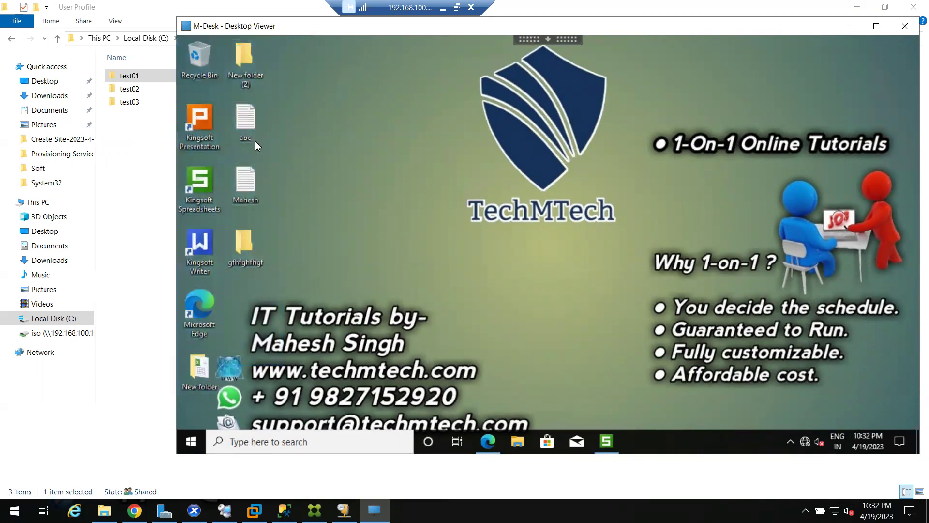
{"action": "left_click_drag", "start_coordinate": [393, 29], "coordinate": [425, 30]}
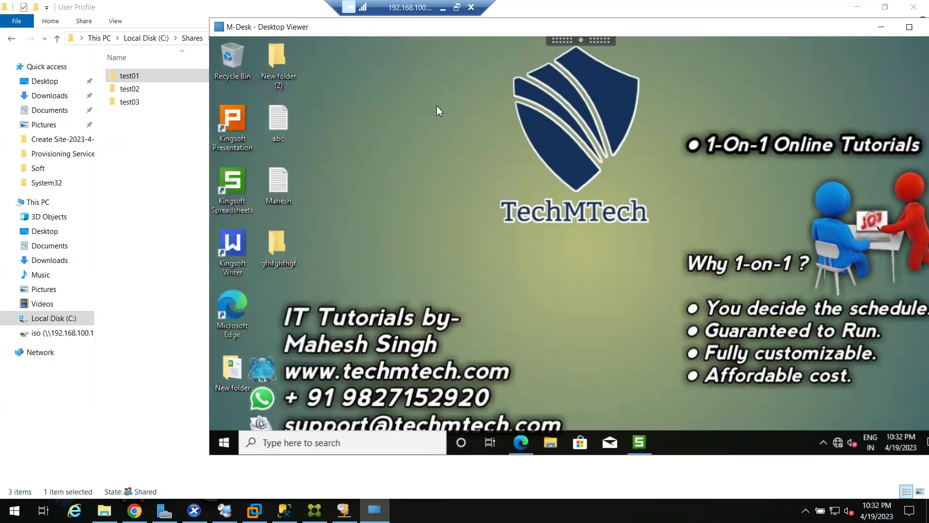
Open the remote Desktop folder's Properties on the Location tab
{"action": "left_click", "coordinate": [550, 442]}
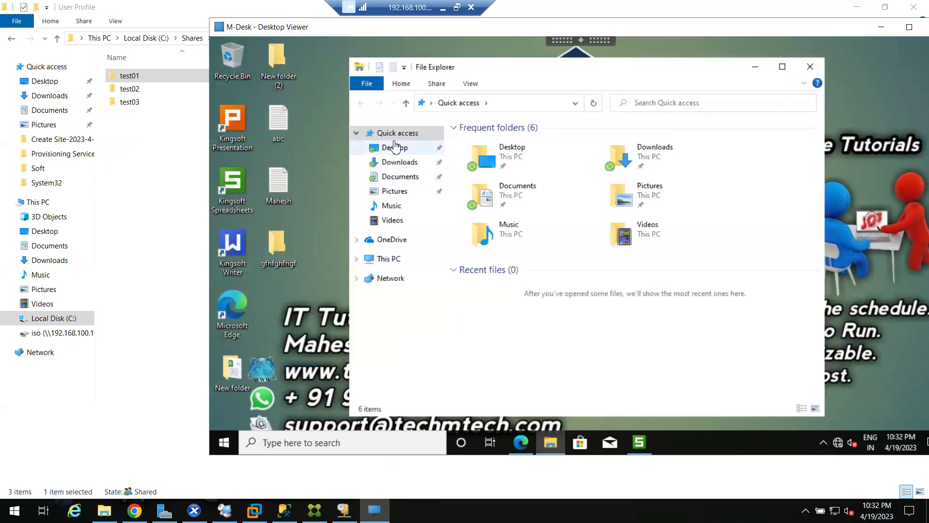
{"action": "left_click", "coordinate": [394, 148]}
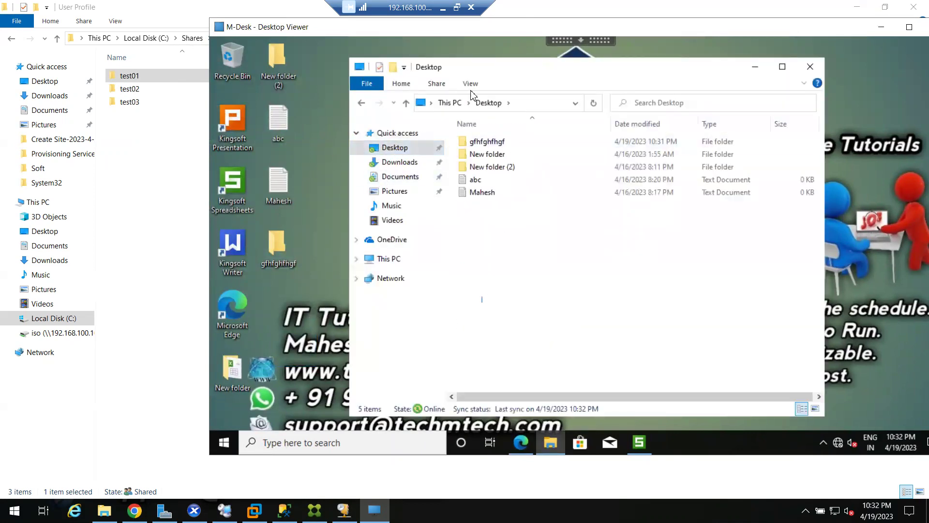
{"action": "key", "text": "ctrl+a"}
{"action": "right_click", "coordinate": [389, 154]}
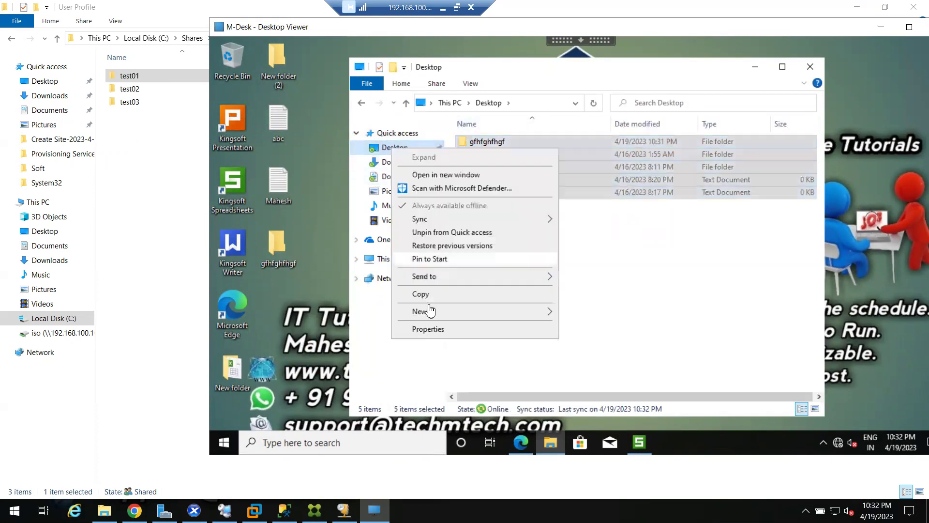
{"action": "left_click", "coordinate": [435, 329]}
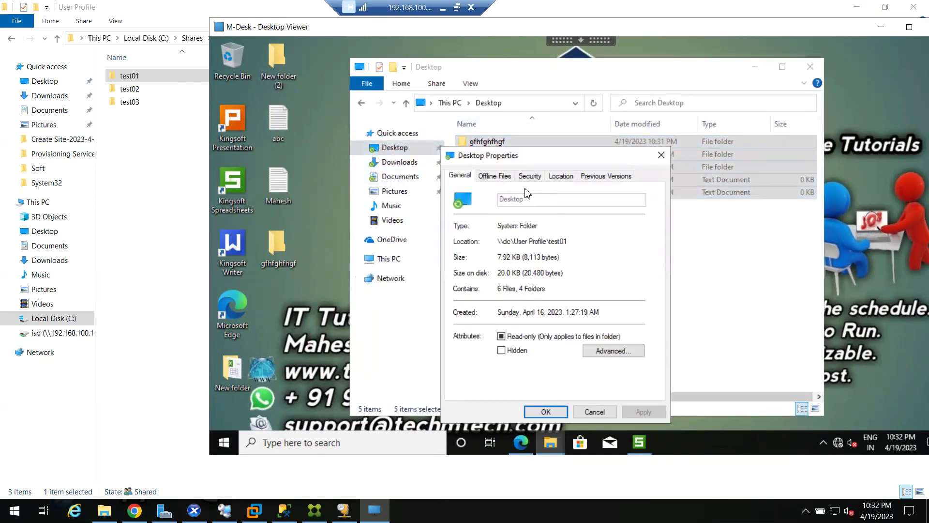
{"action": "left_click", "coordinate": [562, 176]}
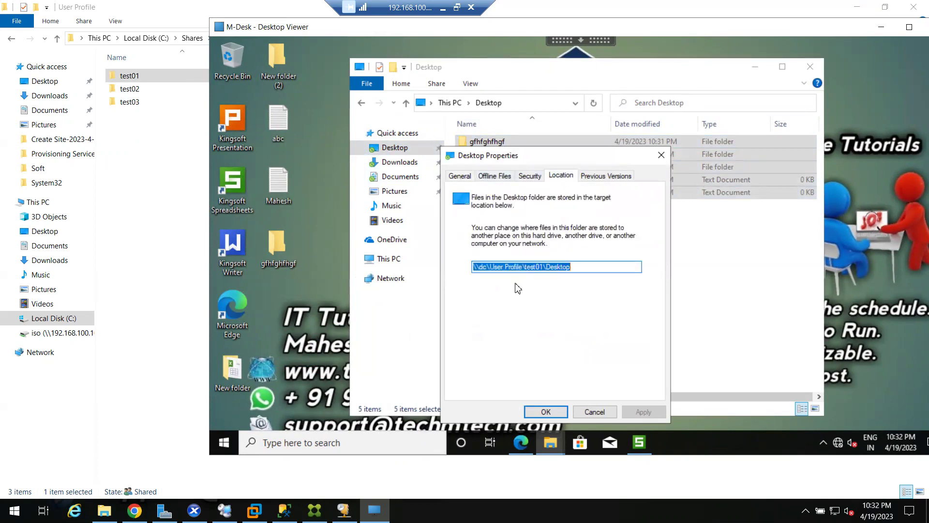
Move the dialog aside and highlight the \\dc\User Profile\test01\Desktop path
{"action": "left_click_drag", "start_coordinate": [498, 157], "coordinate": [336, 93]}
{"action": "left_click", "coordinate": [438, 203]}
{"action": "left_click_drag", "start_coordinate": [437, 203], "coordinate": [306, 204]}
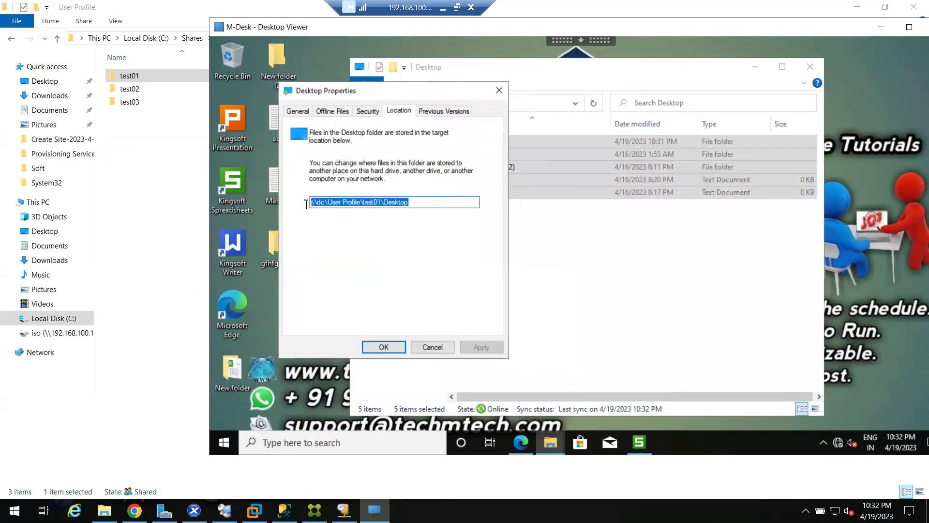
{"action": "left_click", "coordinate": [324, 204]}
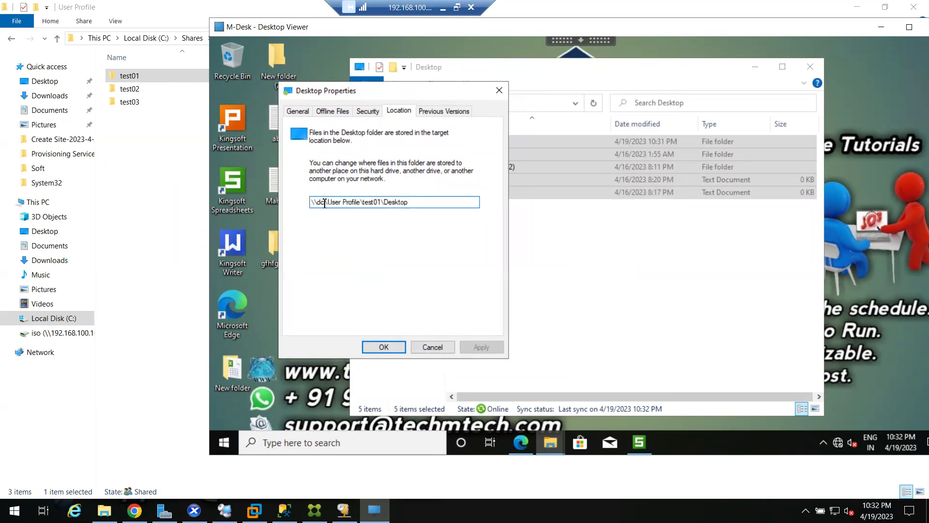
{"action": "right_click", "coordinate": [223, 442]}
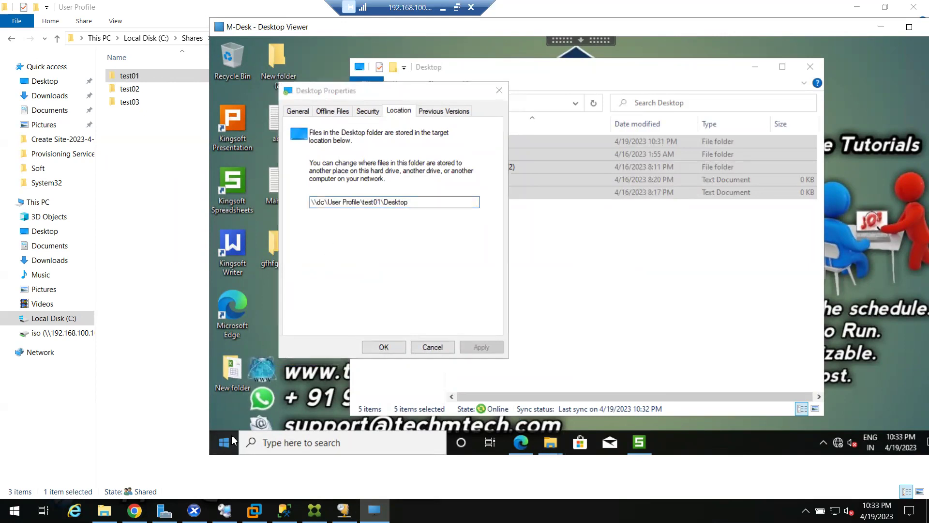
Run hostname in Command Prompt and highlight the Win10-01 machine name
{"action": "left_click", "coordinate": [268, 385]}
{"action": "type", "text": "cmd"}
{"action": "key", "text": "Return"}
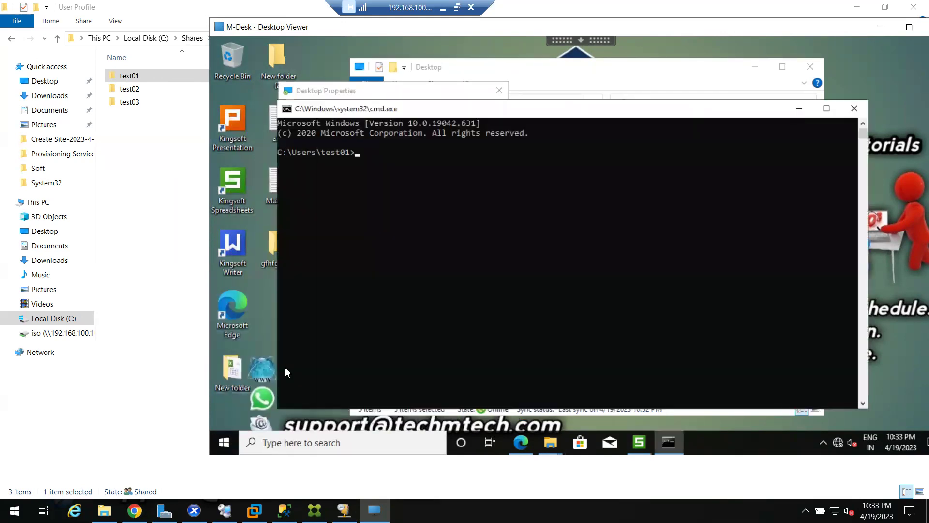
{"action": "type", "text": "hotname"}
{"action": "key", "text": "Return"}
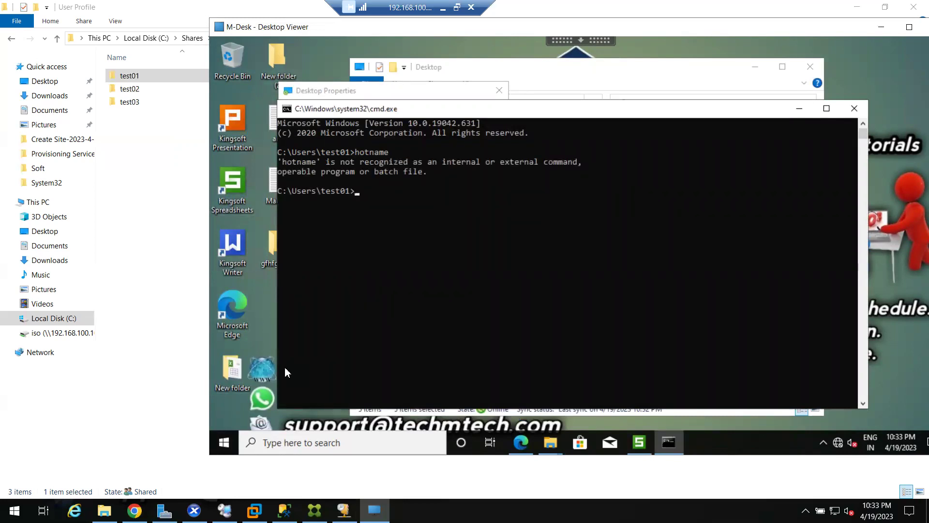
{"action": "type", "text": "hostname"}
{"action": "key", "text": "Return"}
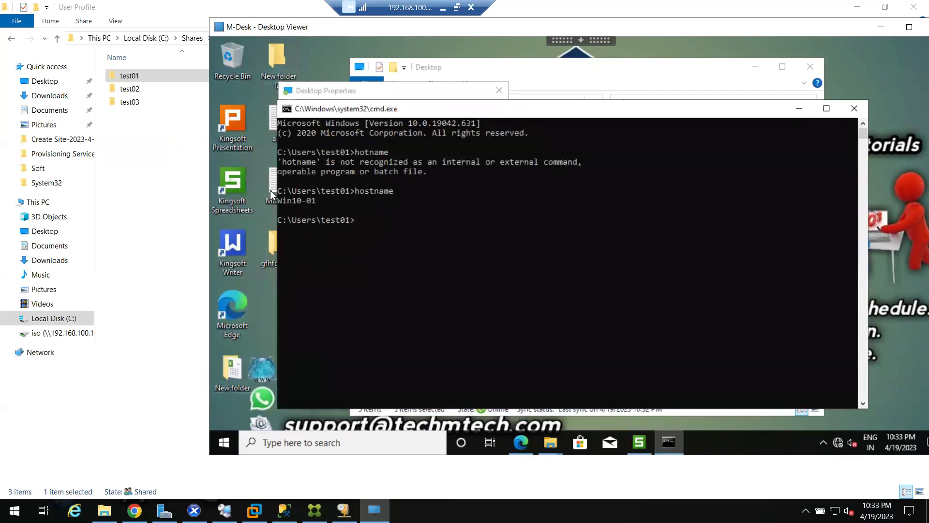
{"action": "left_click_drag", "start_coordinate": [279, 200], "coordinate": [322, 203]}
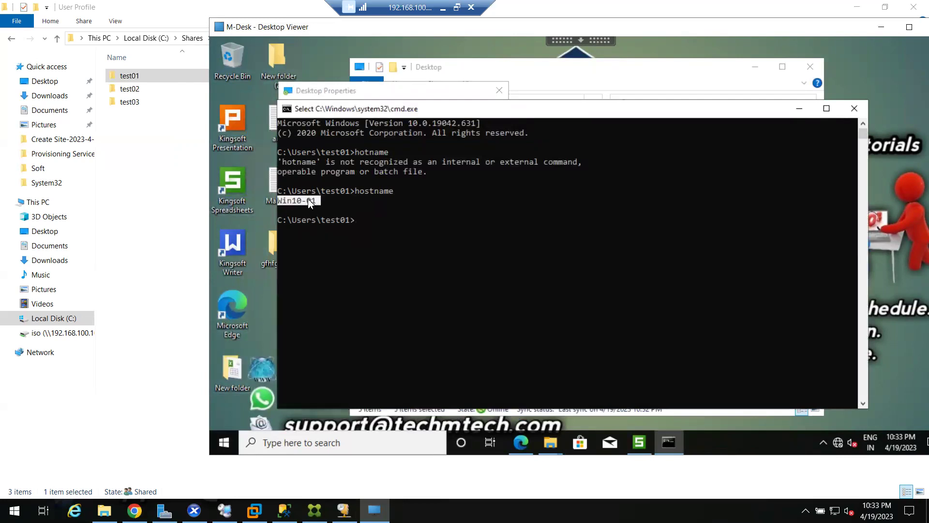
Recheck the \\dc redirection path, cancel Desktop Properties and close the Desktop window
{"action": "left_click", "coordinate": [800, 108]}
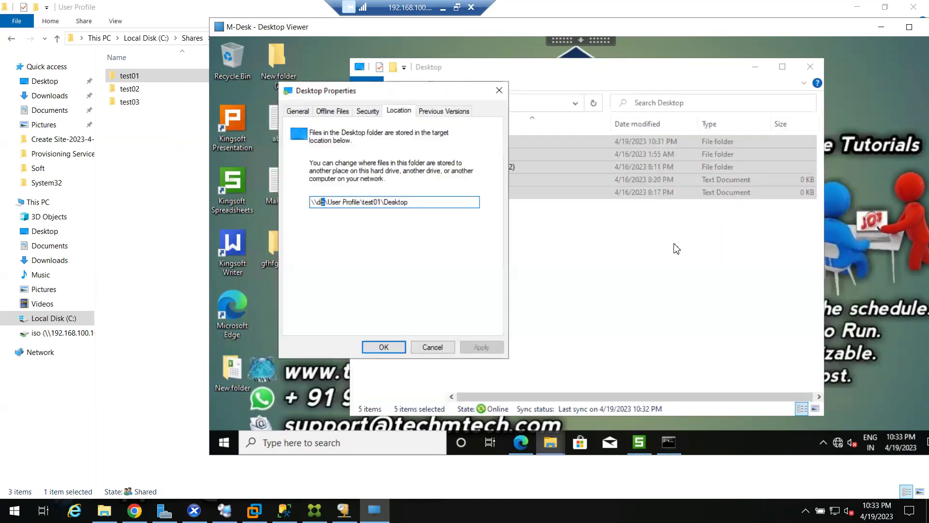
{"action": "left_click_drag", "start_coordinate": [430, 203], "coordinate": [301, 205]}
{"action": "double_click", "coordinate": [321, 202]}
{"action": "left_click_drag", "start_coordinate": [419, 201], "coordinate": [294, 203]}
{"action": "left_click", "coordinate": [432, 347]}
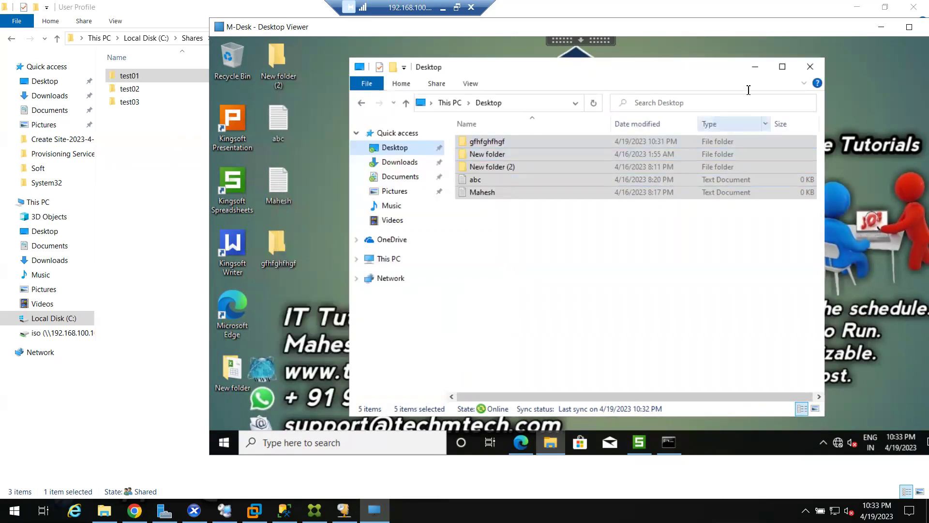
{"action": "left_click", "coordinate": [810, 67]}
Set the viewer aside and review User Profile's test01–test03 folders and its context menu
{"action": "left_click", "coordinate": [880, 28]}
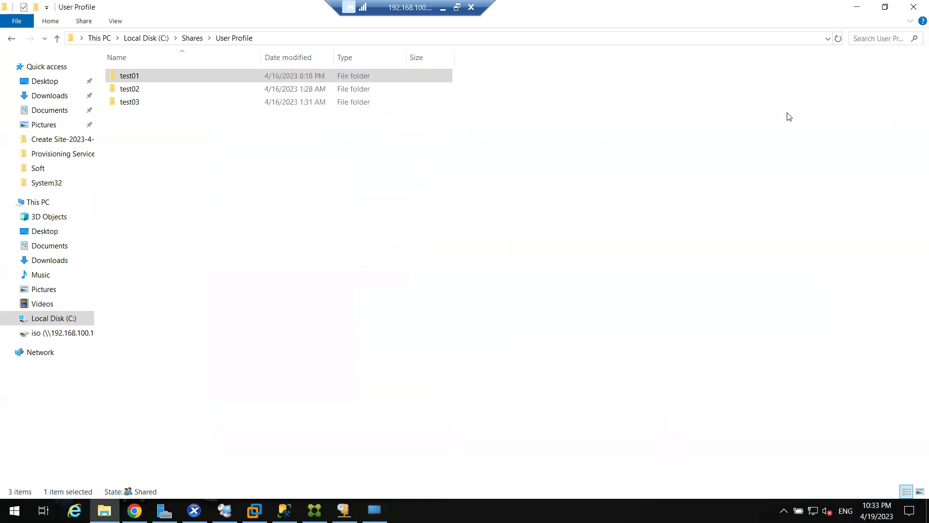
{"action": "left_click_drag", "start_coordinate": [180, 172], "coordinate": [147, 69]}
{"action": "left_click", "coordinate": [199, 38]}
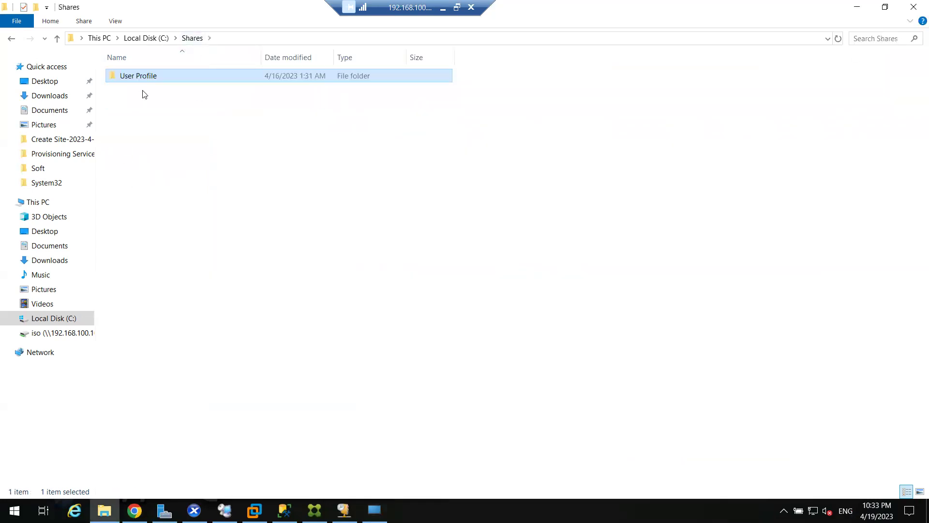
{"action": "right_click", "coordinate": [157, 78]}
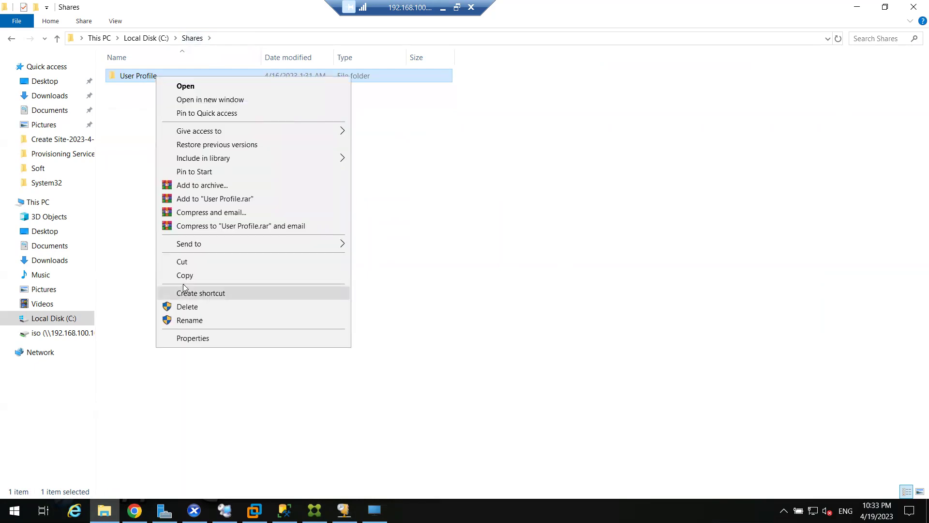
{"action": "left_click", "coordinate": [190, 275]}
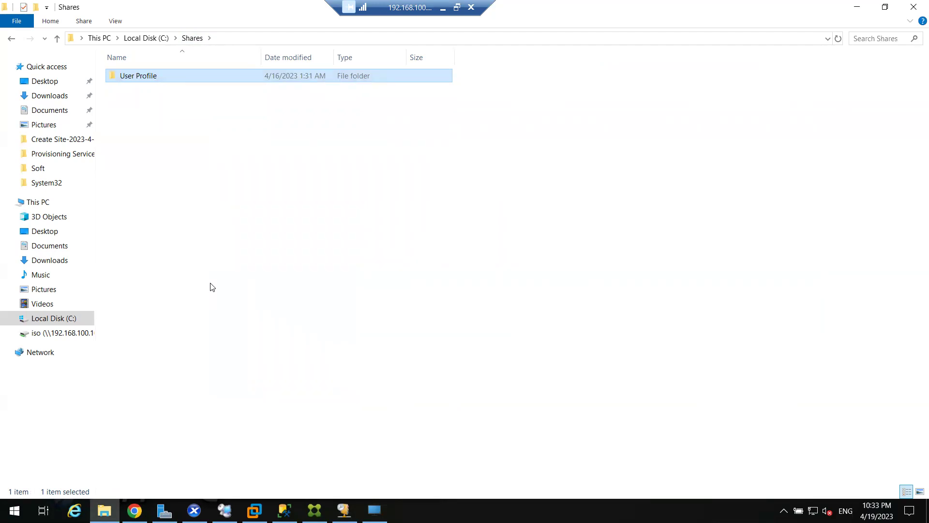
{"action": "double_click", "coordinate": [174, 75]}
{"action": "left_click_drag", "start_coordinate": [173, 151], "coordinate": [147, 74]}
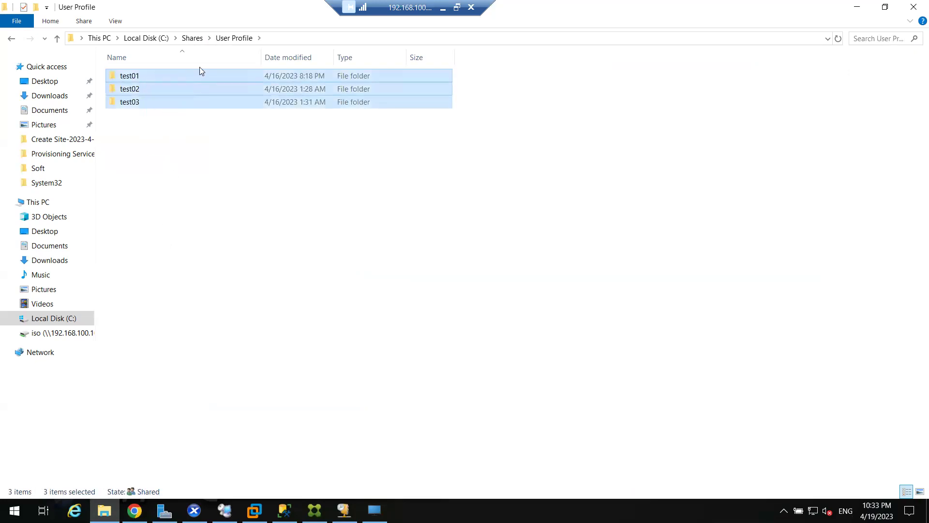
{"action": "left_click", "coordinate": [192, 39]}
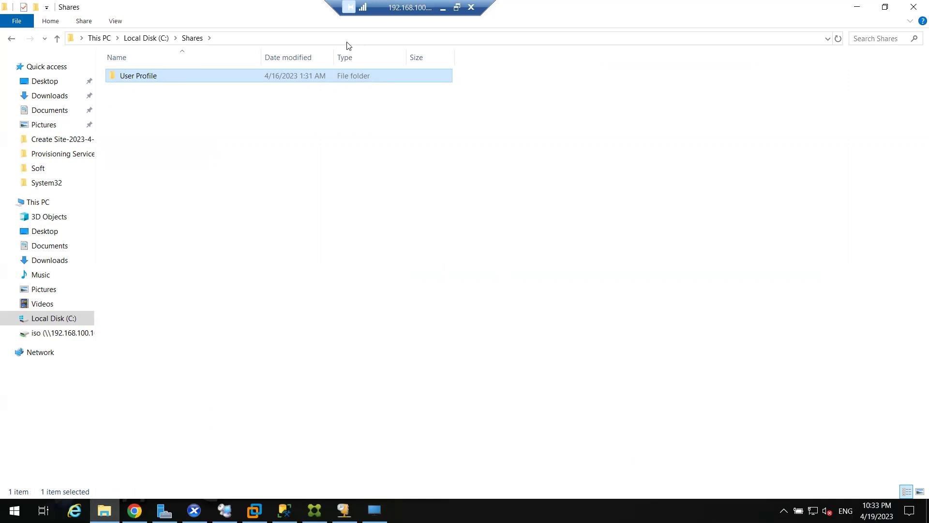
{"action": "right_click", "coordinate": [160, 81]}
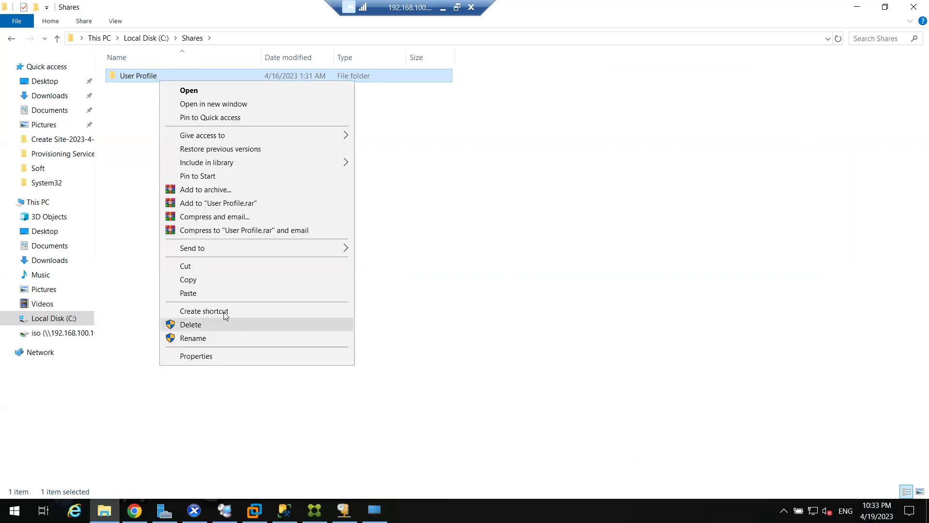
{"action": "left_click", "coordinate": [203, 281]}
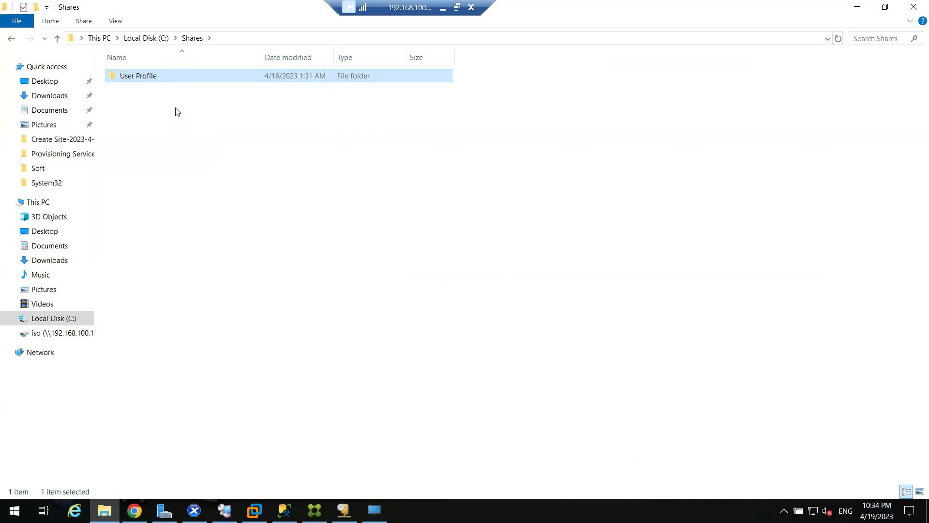
Reopen User Profile, select test01, test02 and test03 in turn, then minimize Explorer
{"action": "double_click", "coordinate": [164, 77]}
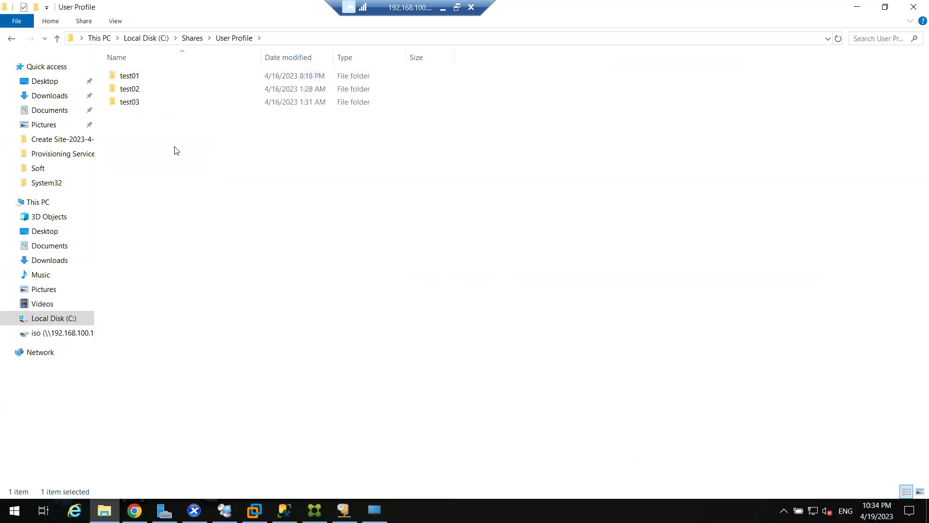
{"action": "left_click_drag", "start_coordinate": [169, 141], "coordinate": [145, 74]}
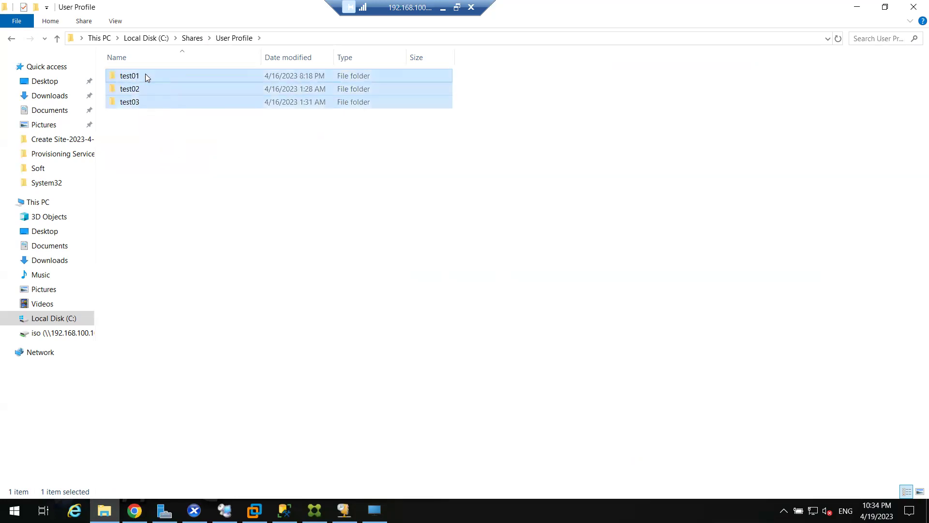
{"action": "left_click", "coordinate": [148, 87]}
{"action": "left_click", "coordinate": [149, 77]}
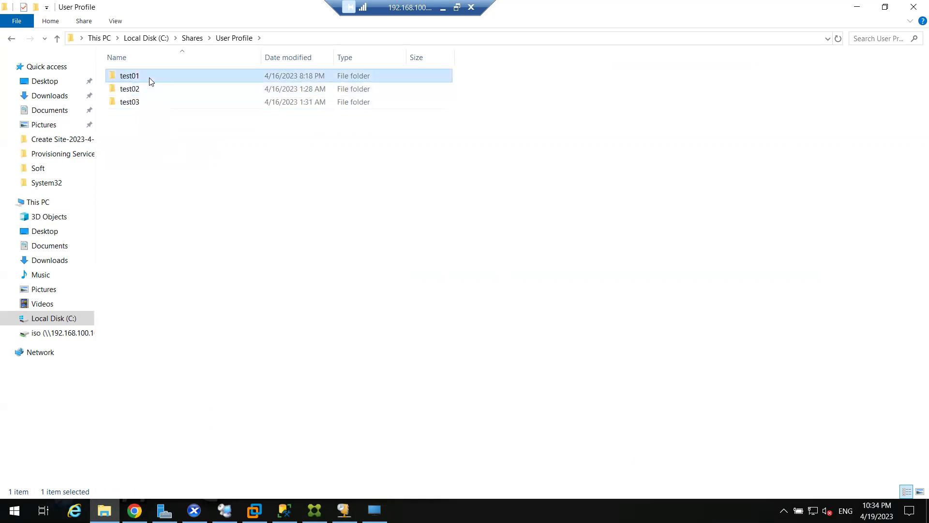
{"action": "left_click", "coordinate": [145, 89]}
{"action": "left_click", "coordinate": [147, 105]}
{"action": "left_click", "coordinate": [856, 7]}
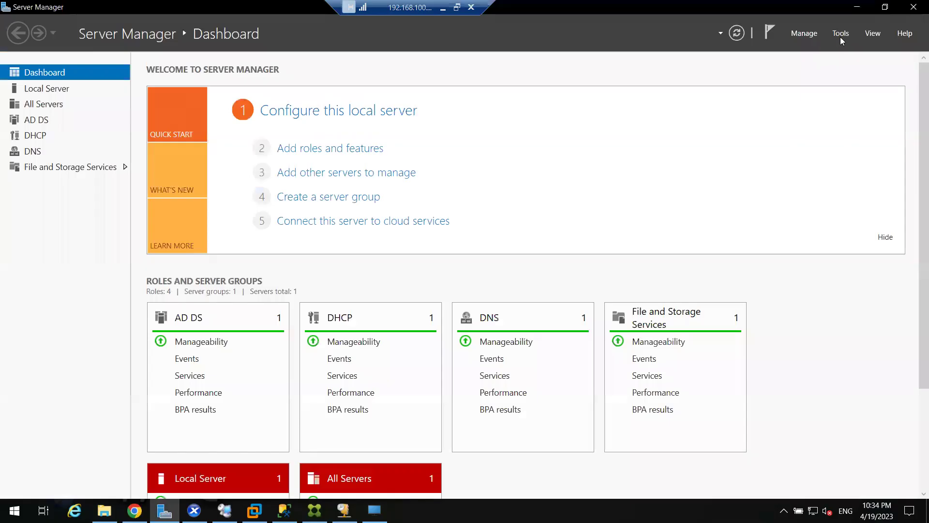
Launch Active Directory Users and Computers and show the Test-Users unit
{"action": "left_click", "coordinate": [840, 33]}
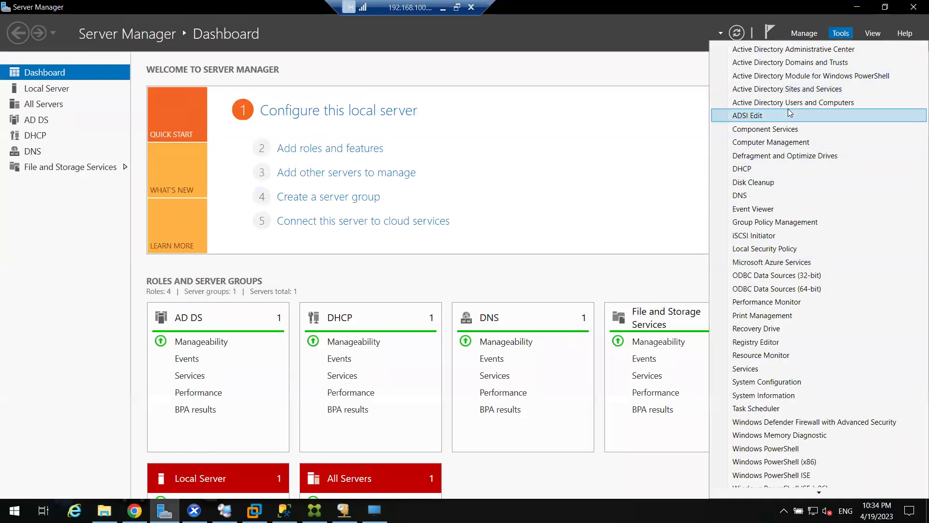
{"action": "left_click", "coordinate": [645, 141]}
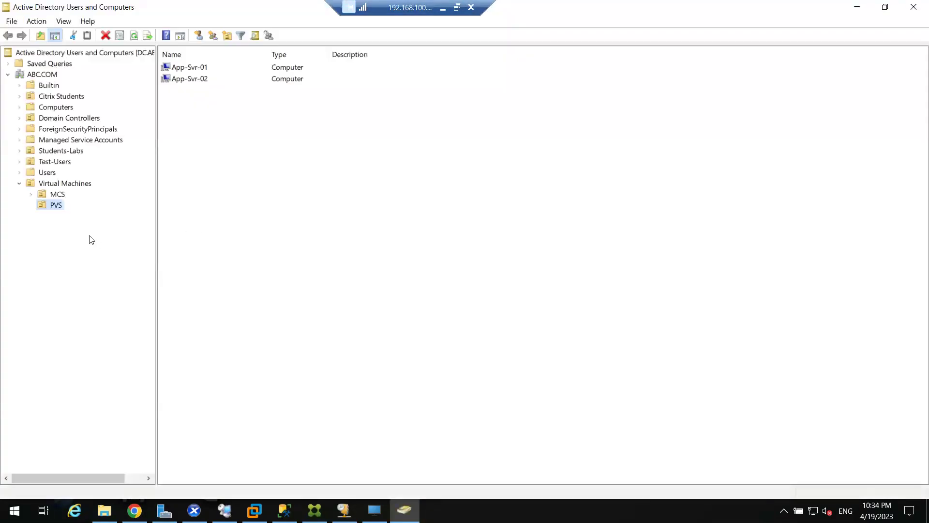
{"action": "left_click", "coordinate": [49, 162]}
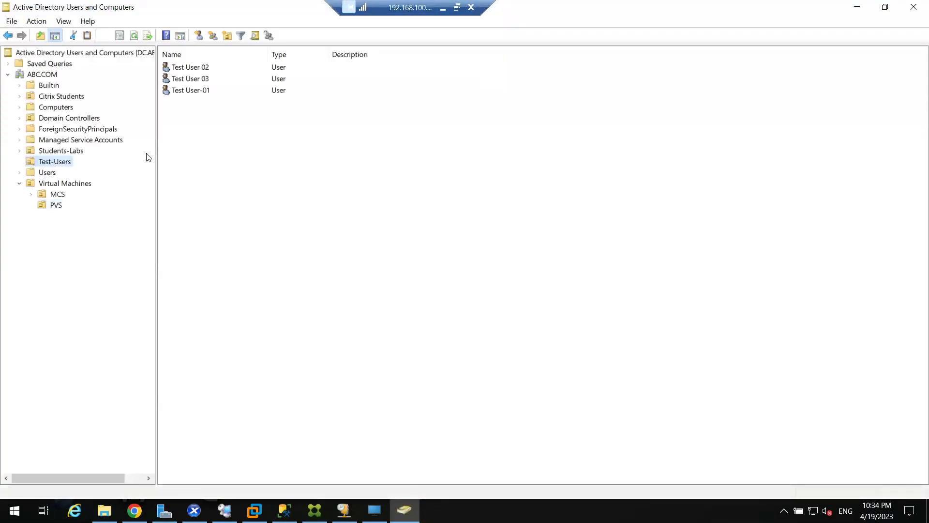
Recheck the three user folders in Explorer, then return to Active Directory
{"action": "left_click", "coordinate": [104, 510]}
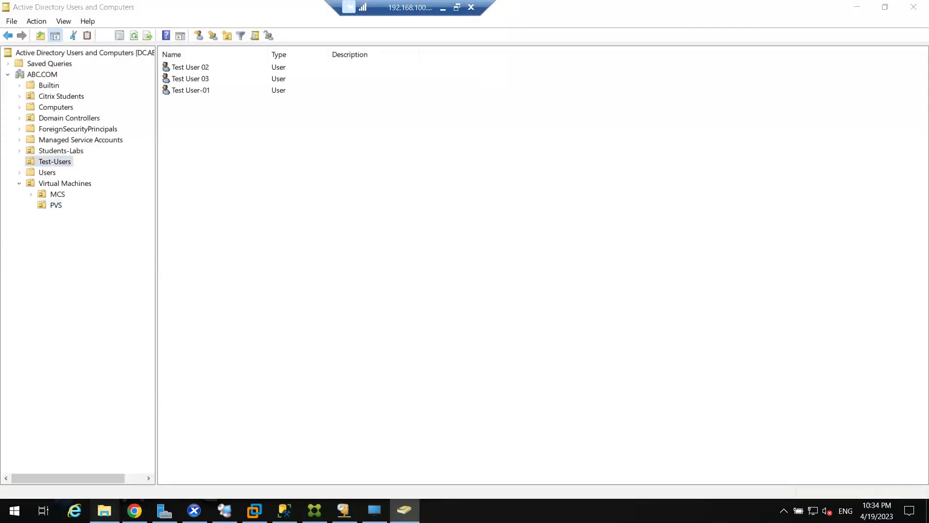
{"action": "left_click_drag", "start_coordinate": [147, 149], "coordinate": [130, 68]}
{"action": "left_click", "coordinate": [162, 170]}
{"action": "left_click_drag", "start_coordinate": [163, 188], "coordinate": [129, 74]}
{"action": "left_click", "coordinate": [186, 166]}
{"action": "left_click", "coordinate": [856, 7]}
Copy Test User-01 into Test User 04 with logon test04 and a password
{"action": "left_click", "coordinate": [196, 92]}
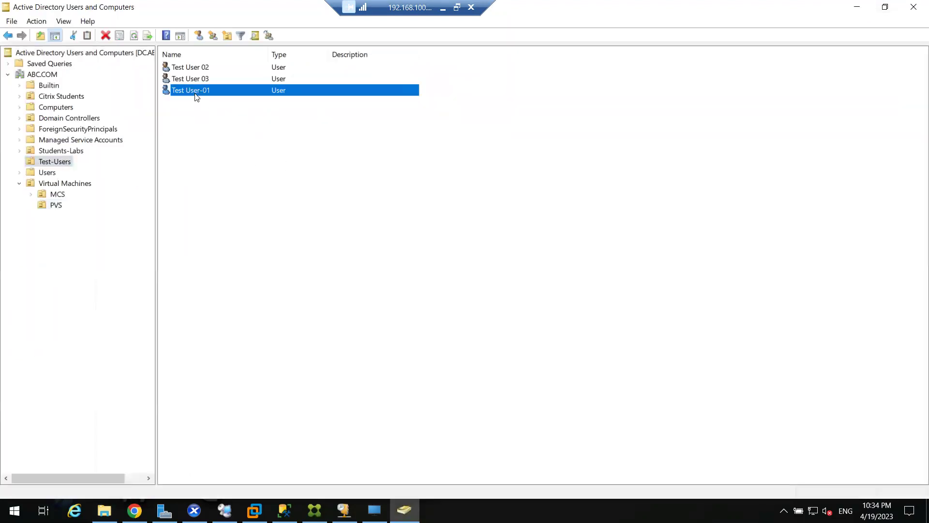
{"action": "right_click", "coordinate": [197, 93]}
{"action": "left_click", "coordinate": [224, 102]}
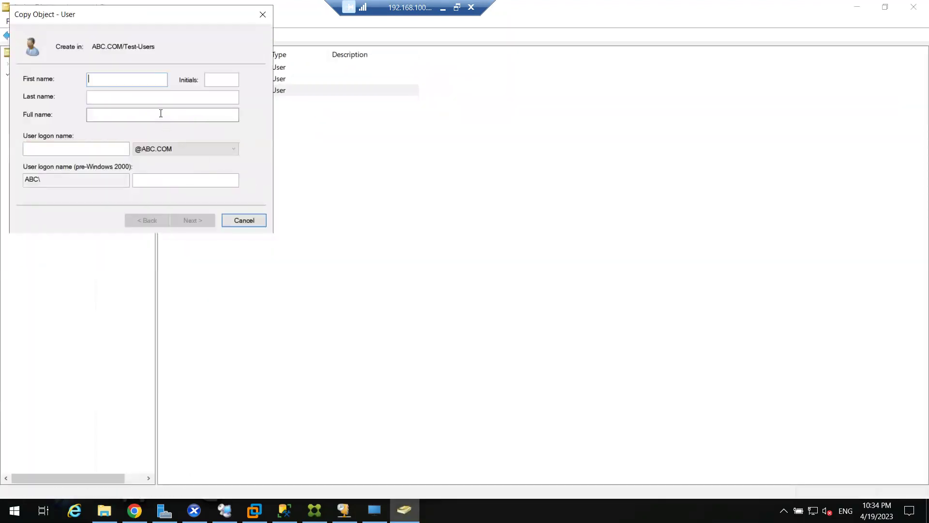
{"action": "type", "text": "Test"}
{"action": "type", "text": "U"}
{"action": "type", "text": "ser 0"}
{"action": "key", "text": "Tab"}
{"action": "key", "text": "Tab"}
{"action": "type", "text": "test04"}
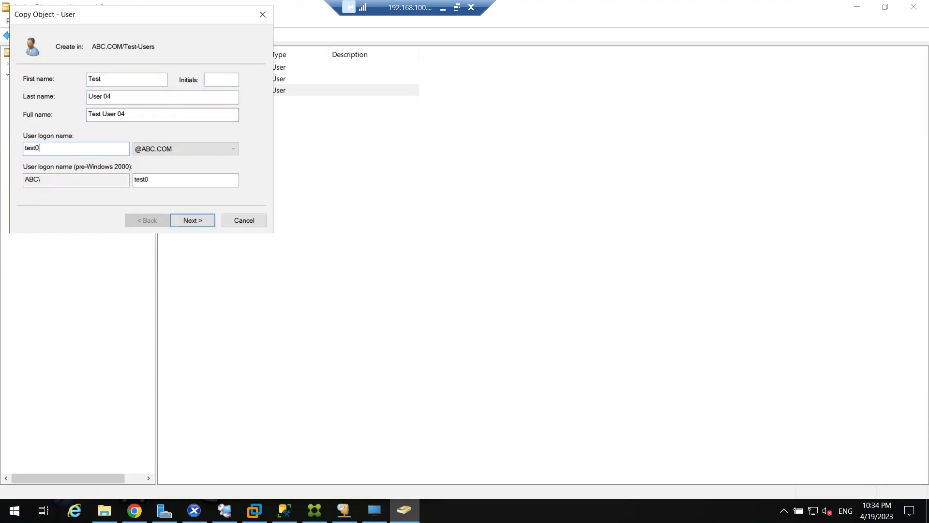
{"action": "left_click", "coordinate": [189, 219]}
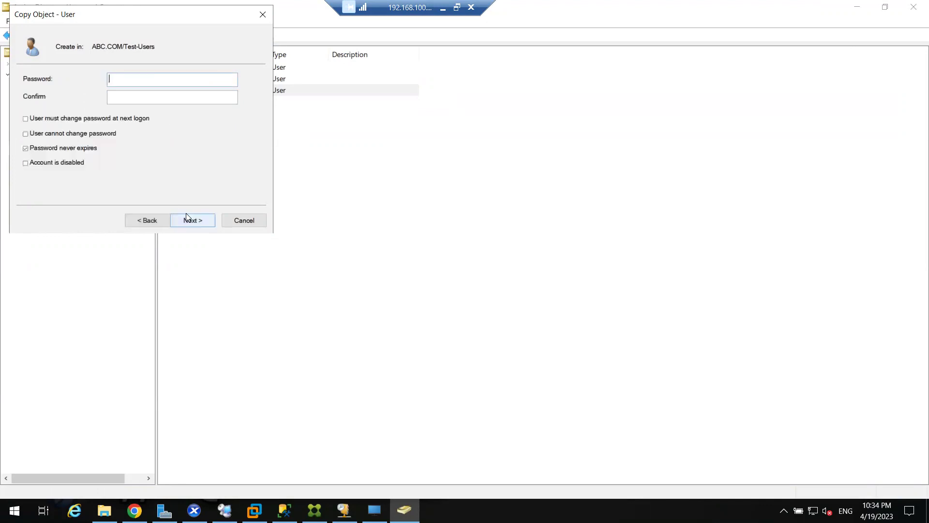
{"action": "type", "text": "••••••••"}
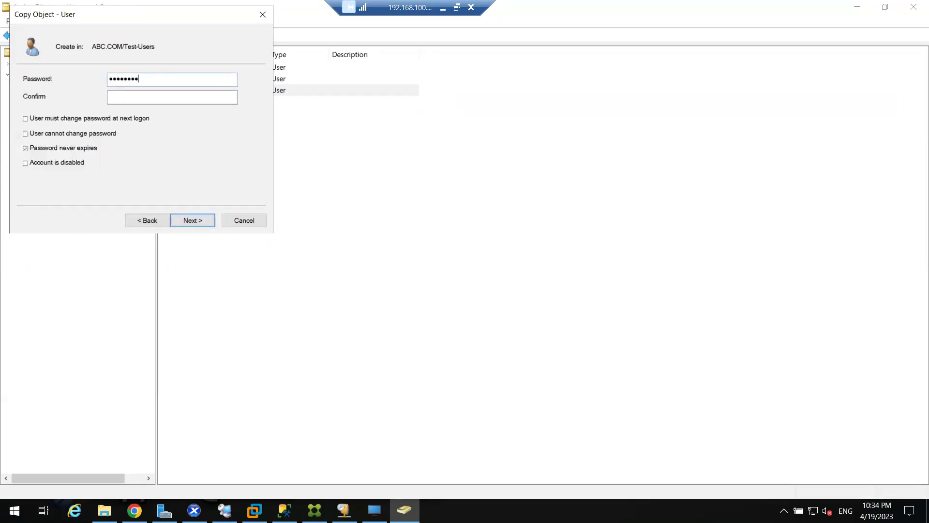
{"action": "left_click", "coordinate": [109, 96]}
{"action": "type", "text": "•••••••••"}
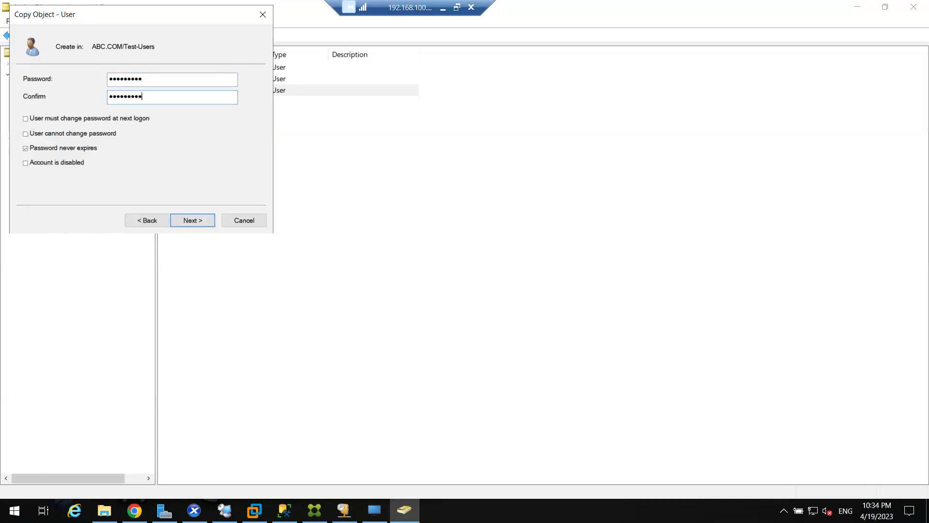
{"action": "left_click", "coordinate": [199, 222]}
{"action": "left_click", "coordinate": [200, 221]}
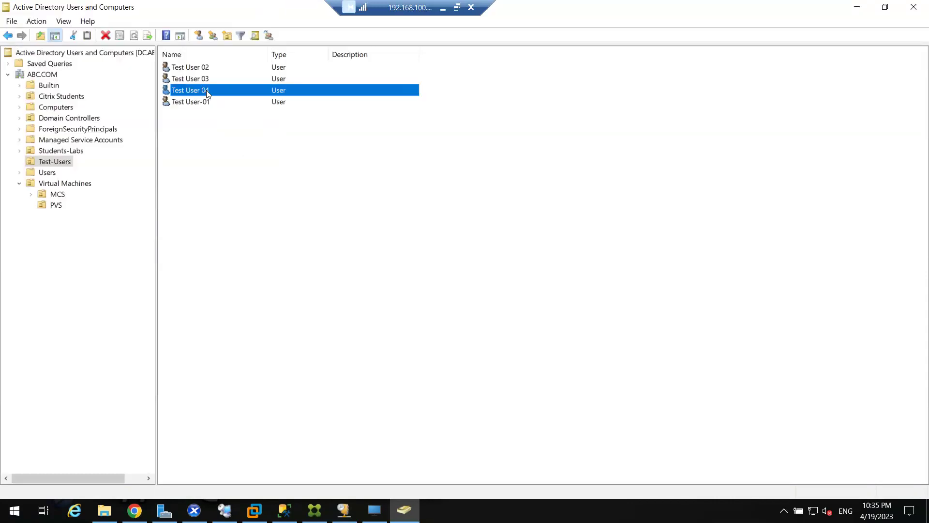
Open the new test04 folder in User Profile to confirm it's empty, then minimize Explorer
{"action": "left_click", "coordinate": [104, 509]}
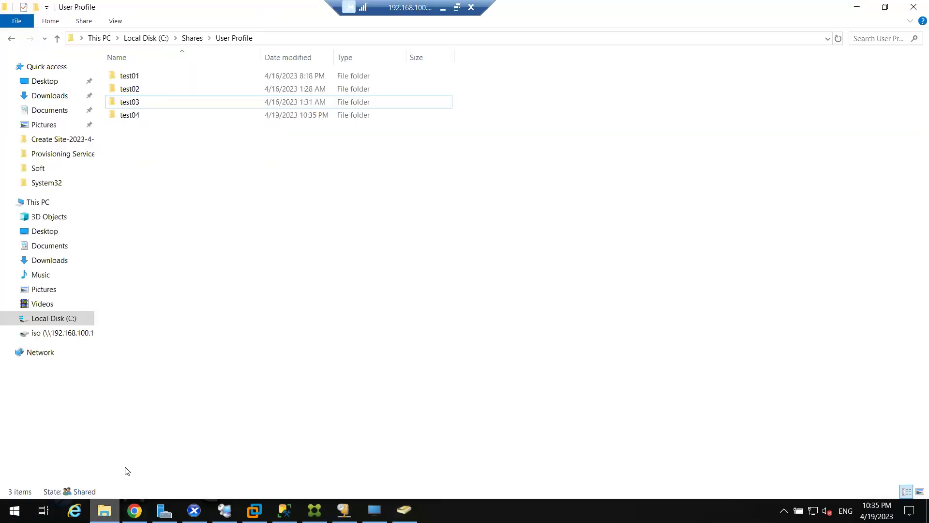
{"action": "left_click", "coordinate": [121, 117]}
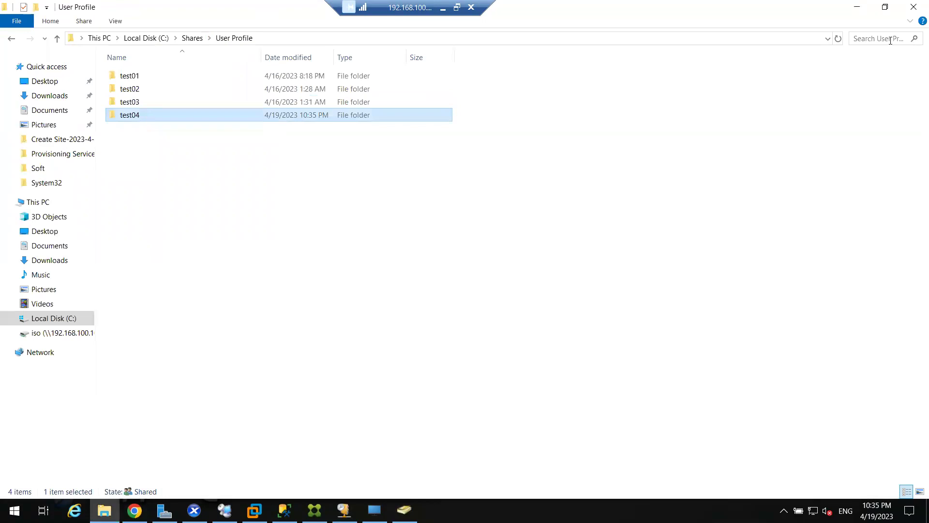
{"action": "double_click", "coordinate": [156, 119]}
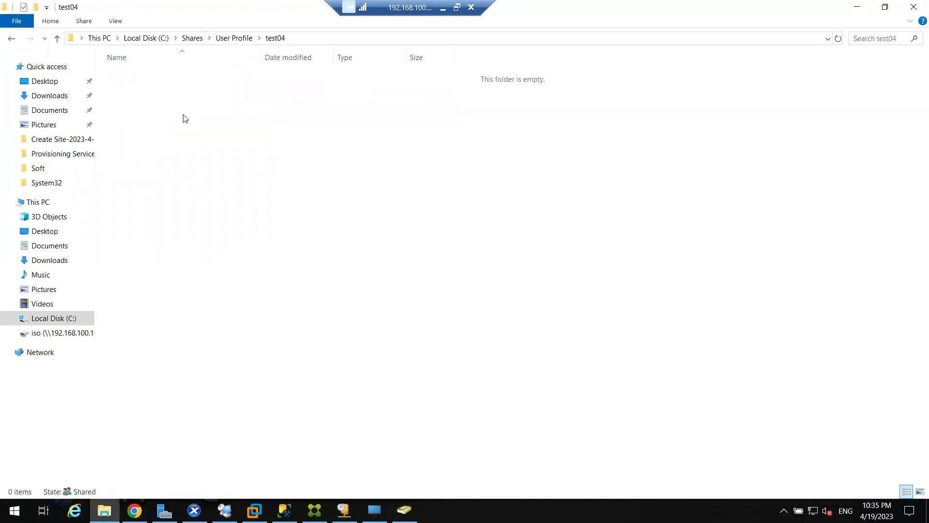
{"action": "left_click", "coordinate": [230, 38]}
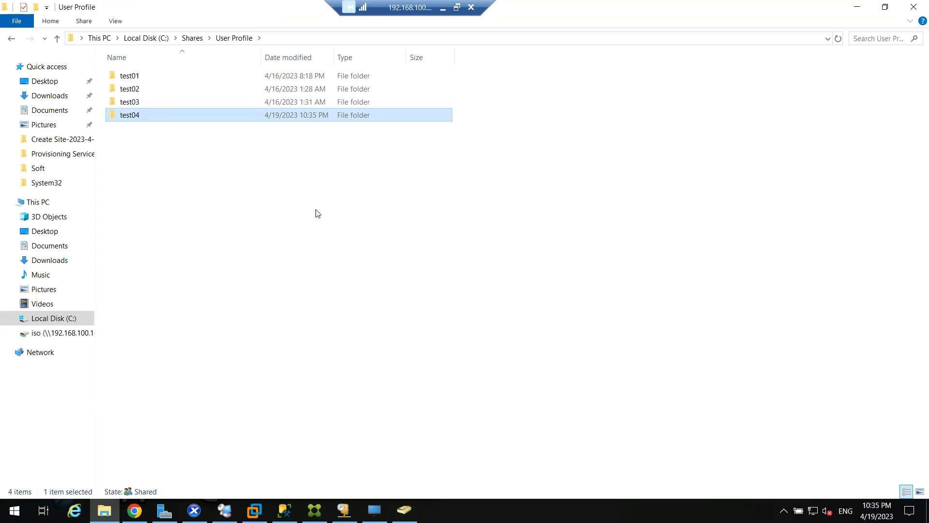
{"action": "double_click", "coordinate": [153, 118]}
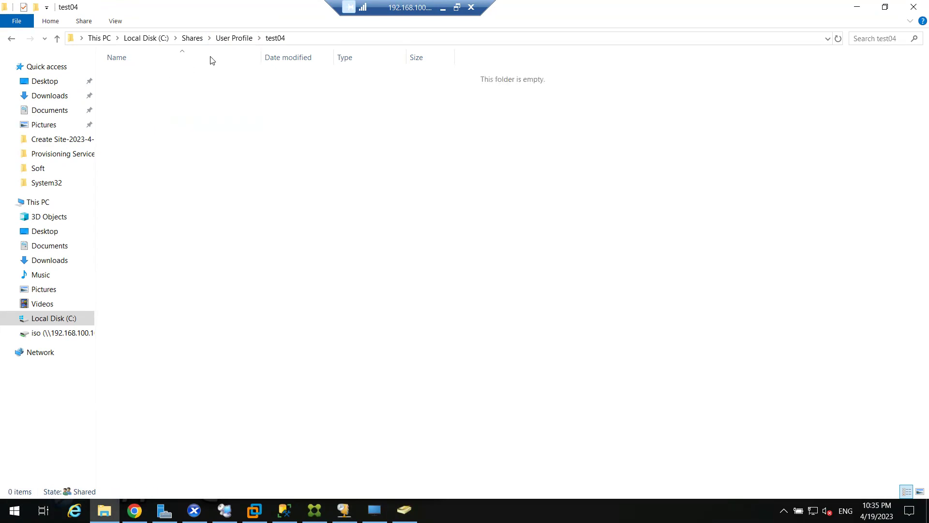
{"action": "left_click", "coordinate": [234, 38]}
{"action": "left_click", "coordinate": [856, 6]}
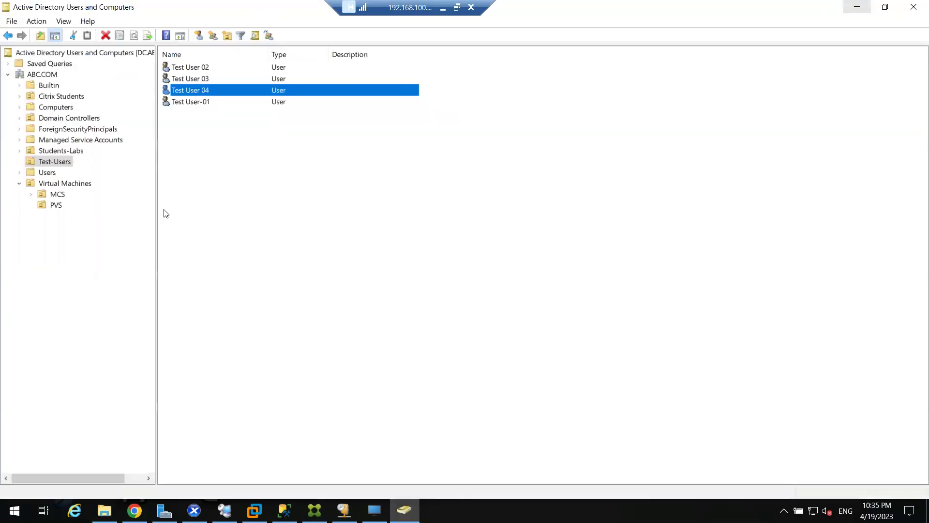
Copy Test User 04 into Test User 05, logon test05, entering the account password
{"action": "left_click", "coordinate": [199, 90]}
{"action": "right_click", "coordinate": [198, 90]}
{"action": "left_click", "coordinate": [218, 96]}
{"action": "type", "text": "Test "}
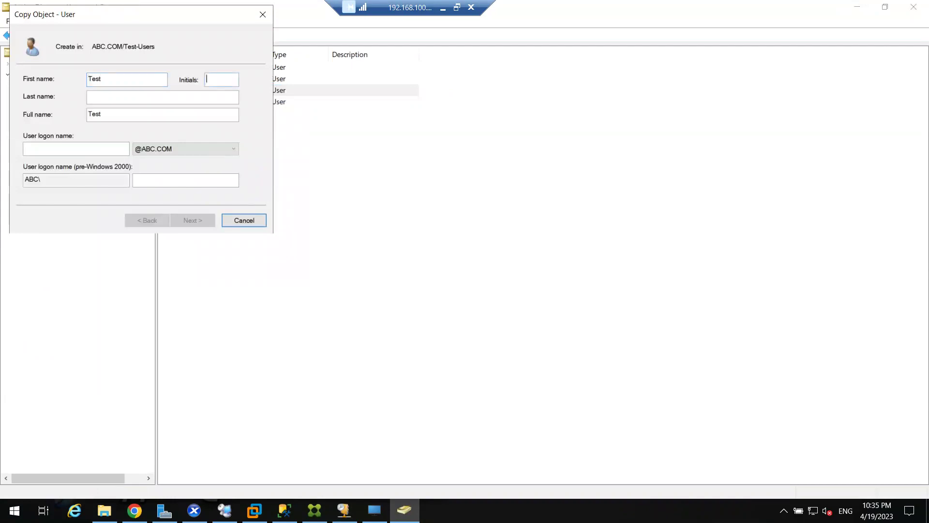
{"action": "type", "text": "User 05"}
{"action": "key", "text": "Tab"}
{"action": "key", "text": "Tab"}
{"action": "type", "text": "t"}
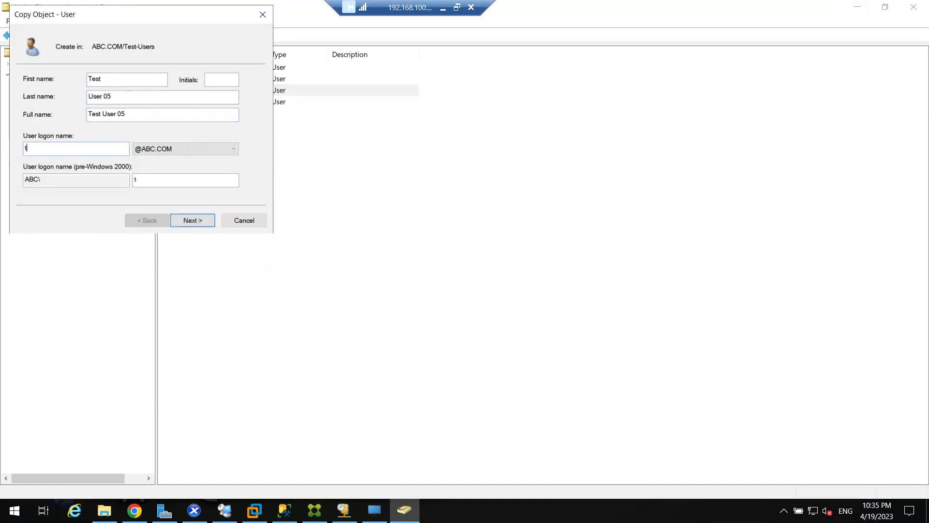
{"action": "type", "text": "est05"}
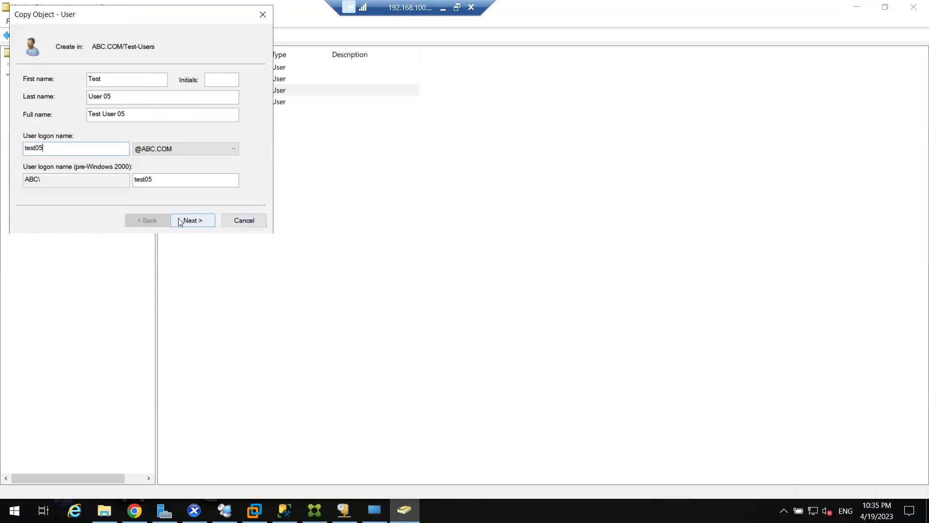
{"action": "left_click", "coordinate": [186, 220]}
{"action": "type", "text": "1234"}
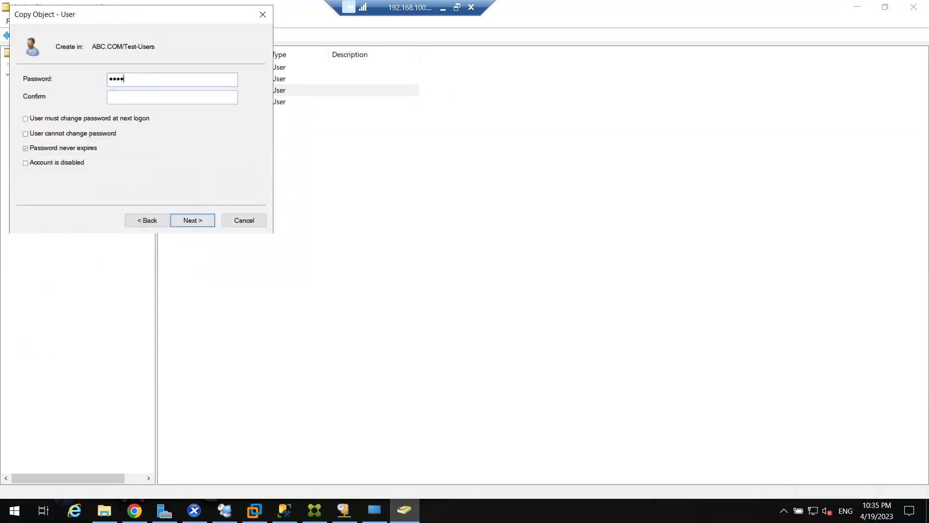
{"action": "type", "text": "56789"}
{"action": "key", "text": "Tab"}
{"action": "type", "text": "123456789"}
{"action": "left_click", "coordinate": [195, 220]}
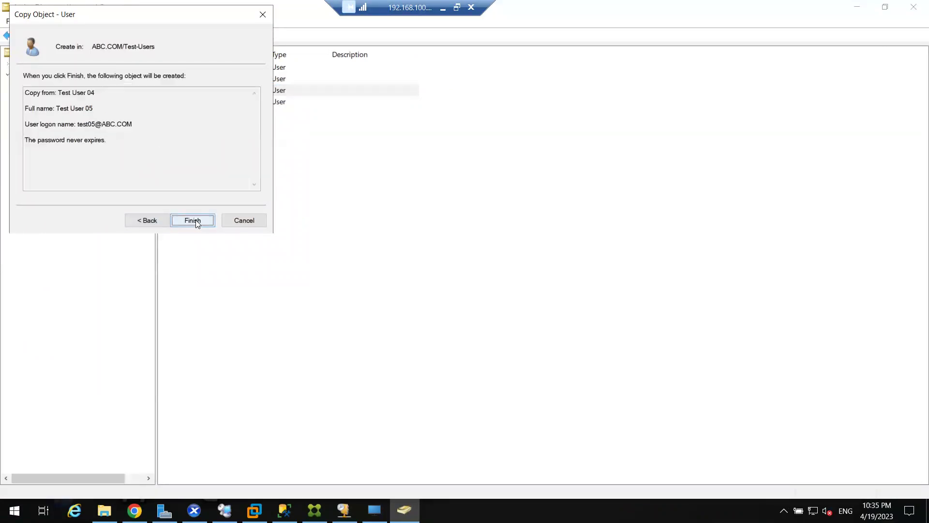
{"action": "left_click", "coordinate": [196, 220]}
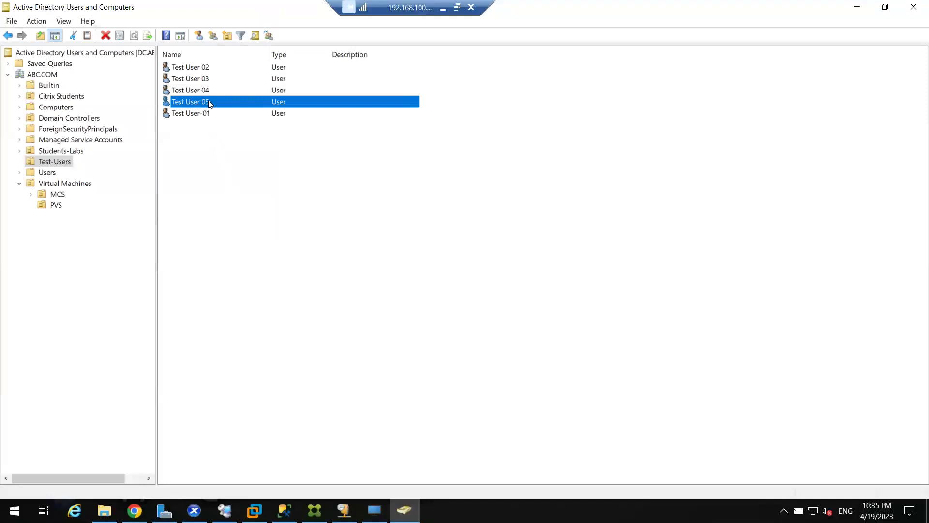
On the User Profile share, open test04 to confirm it is still empty
{"action": "left_click", "coordinate": [104, 509]}
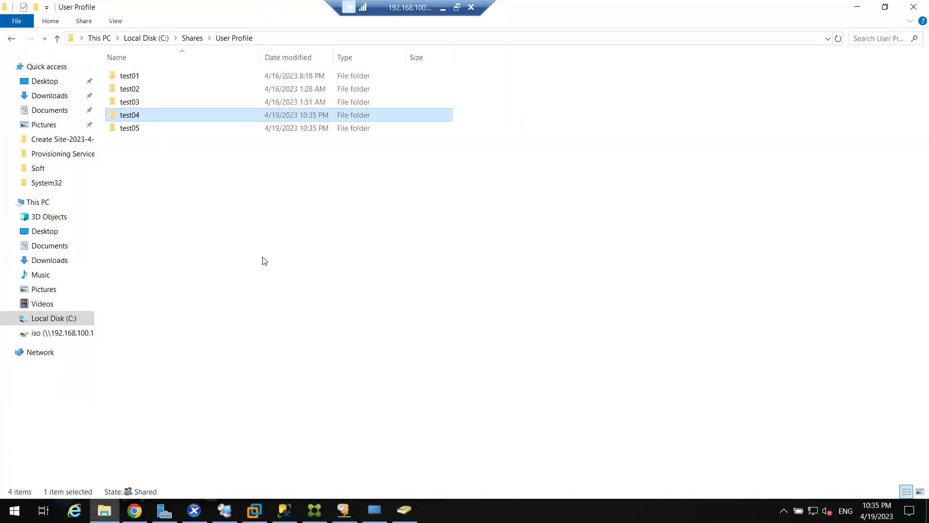
{"action": "left_click", "coordinate": [146, 133]}
{"action": "double_click", "coordinate": [149, 114]}
{"action": "left_click", "coordinate": [234, 38]}
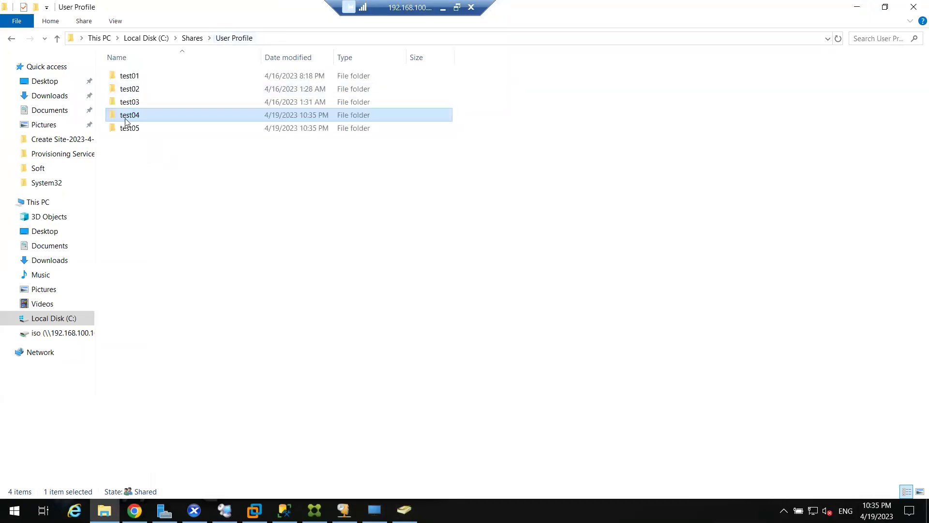
Inspect test01's redirected Desktop, Documents and Downloads folders, then return to User Profile
{"action": "double_click", "coordinate": [144, 78]}
{"action": "left_click_drag", "start_coordinate": [143, 156], "coordinate": [141, 76]}
{"action": "left_click", "coordinate": [141, 76]}
{"action": "left_click", "coordinate": [143, 89]}
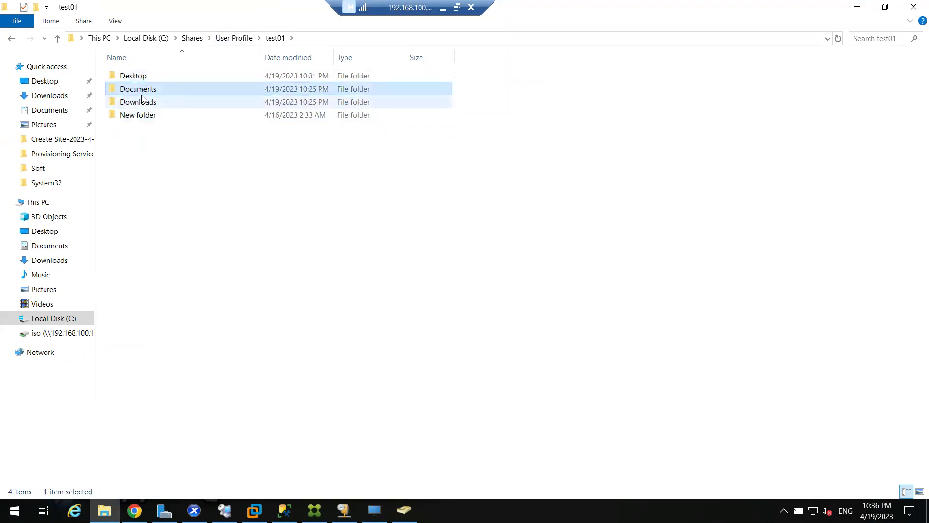
{"action": "left_click", "coordinate": [144, 102]}
{"action": "left_click", "coordinate": [234, 38]}
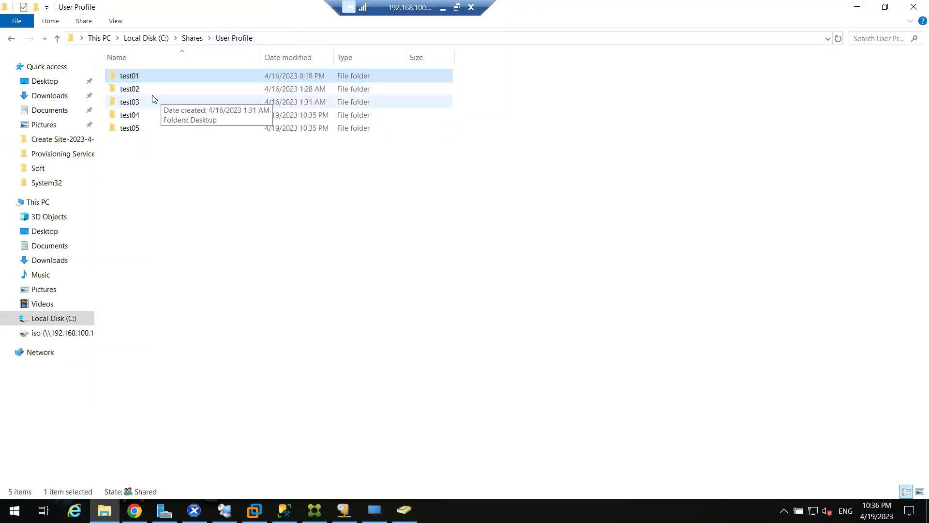
Recheck test04 and test05, confirming both folders are still empty
{"action": "left_click", "coordinate": [137, 117]}
{"action": "double_click", "coordinate": [138, 118]}
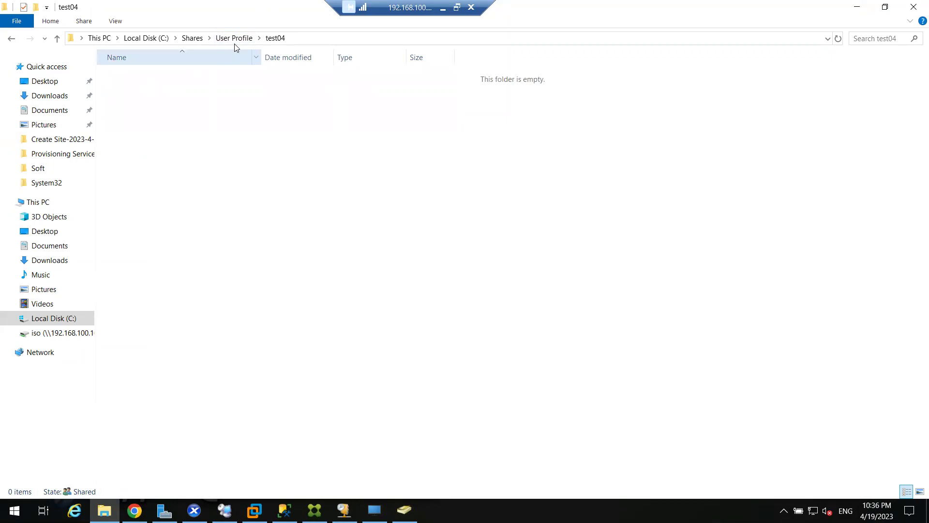
{"action": "key", "text": "alt+Left"}
{"action": "double_click", "coordinate": [129, 129]}
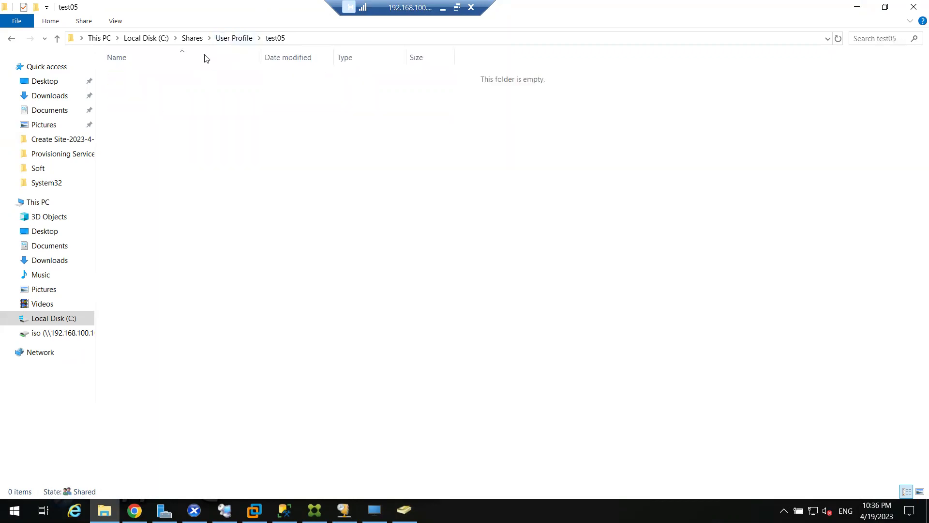
{"action": "left_click", "coordinate": [230, 42]}
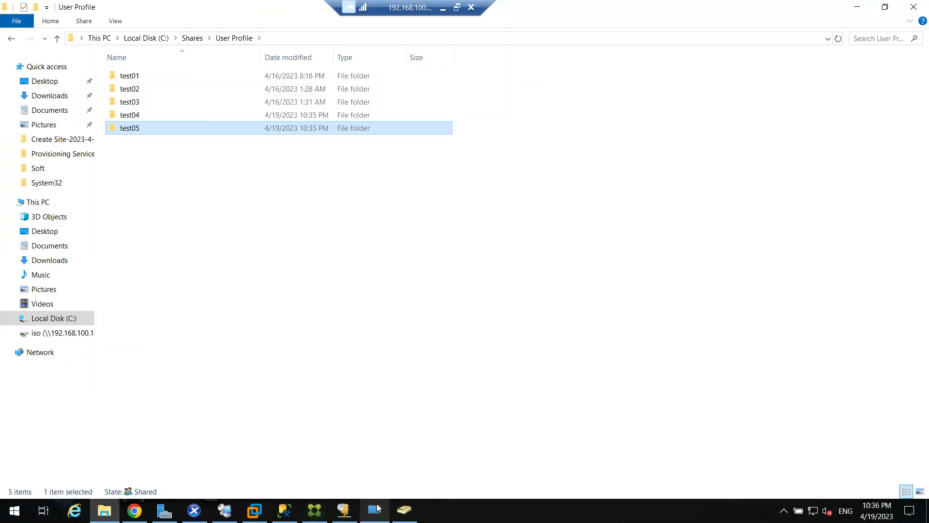
{"action": "left_click", "coordinate": [315, 510]}
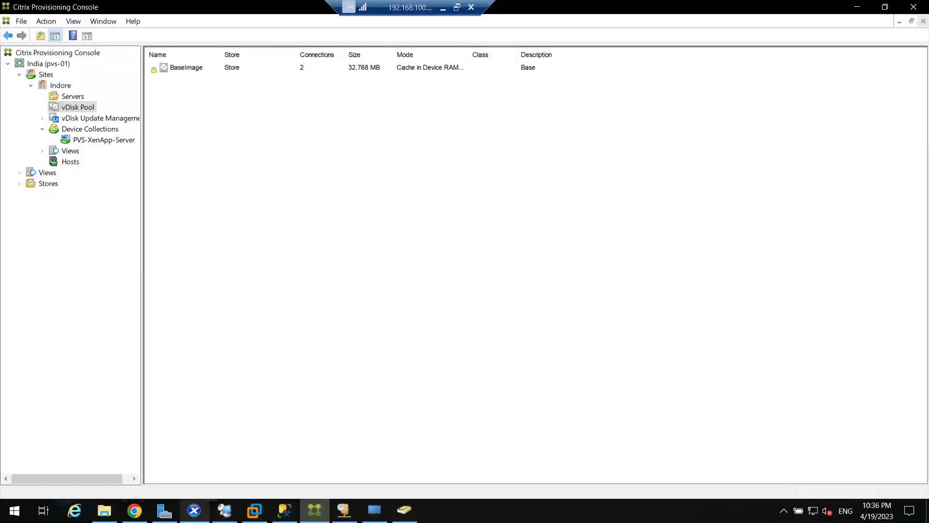
Sign in on StoreFront-01's console as Other user test04 with its password
{"action": "left_click", "coordinate": [194, 510]}
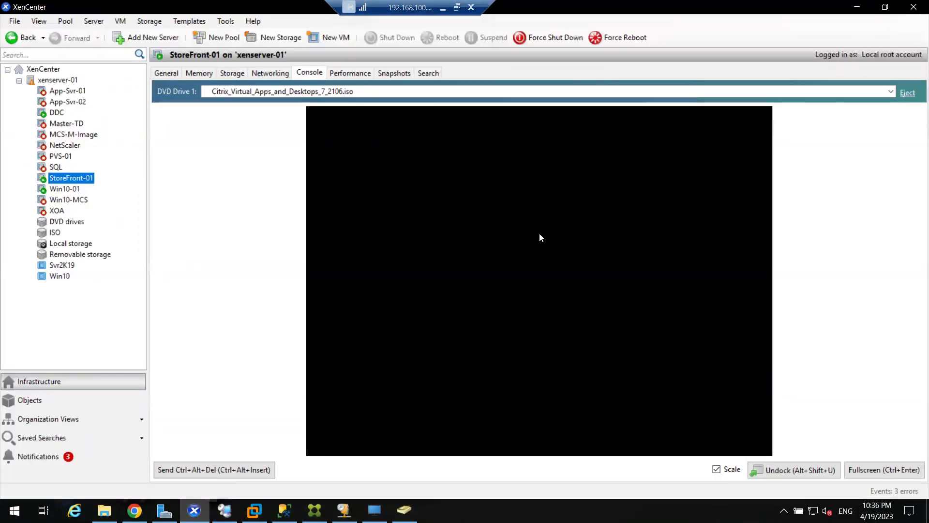
{"action": "left_click", "coordinate": [201, 473]}
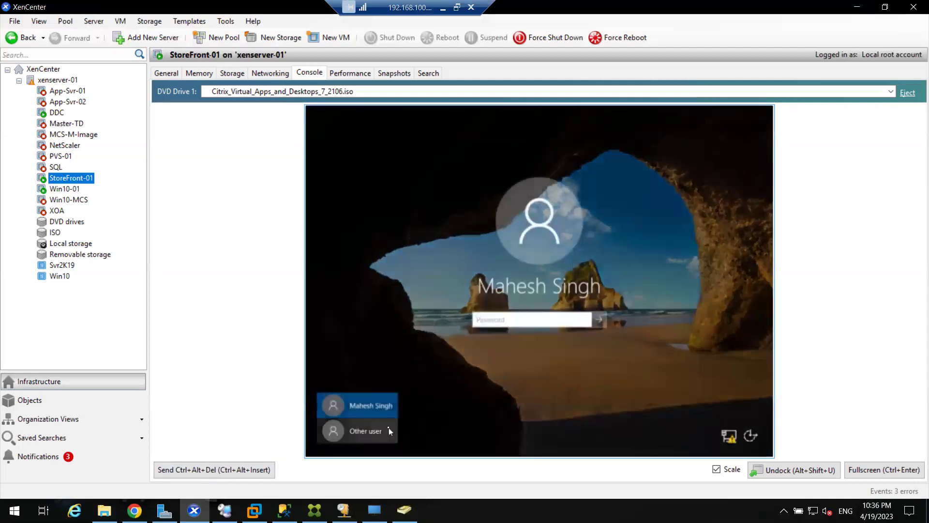
{"action": "left_click", "coordinate": [390, 431]}
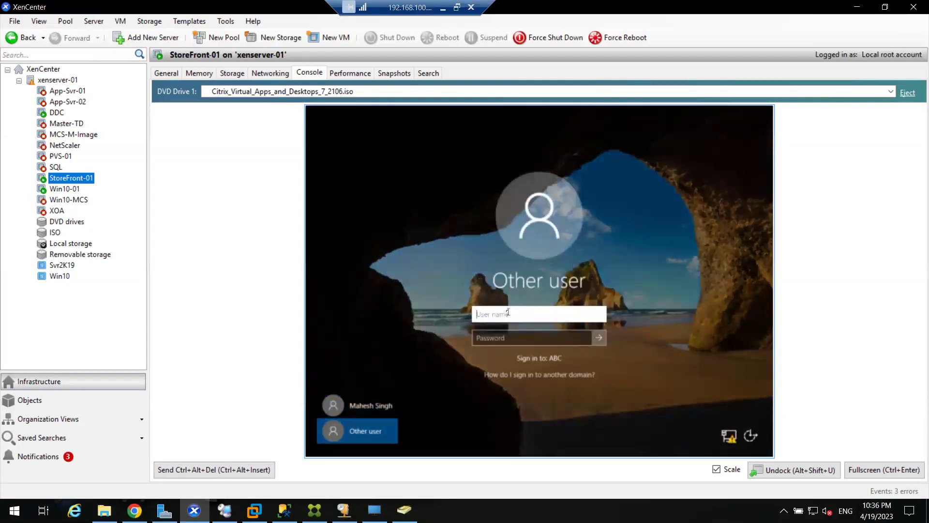
{"action": "type", "text": "test04"}
{"action": "key", "text": "Tab"}
{"action": "type", "text": "**********"}
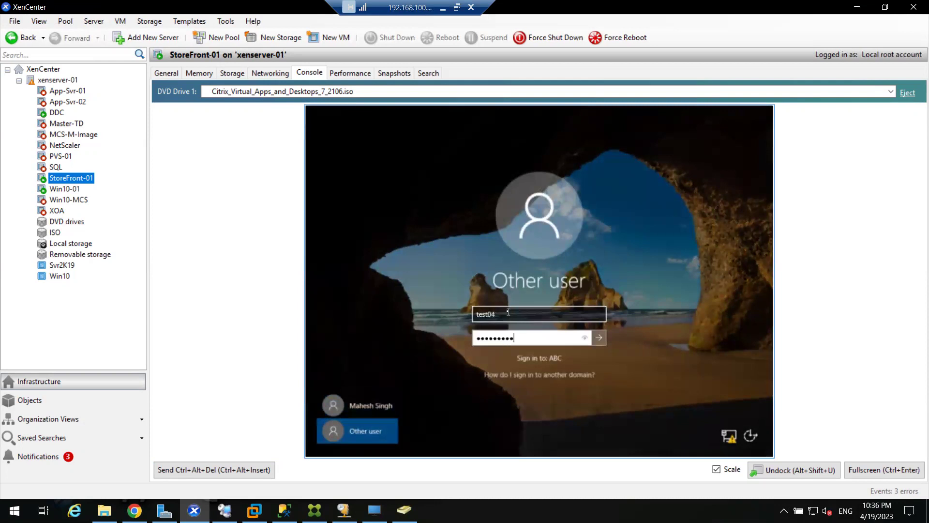
{"action": "key", "text": "Return"}
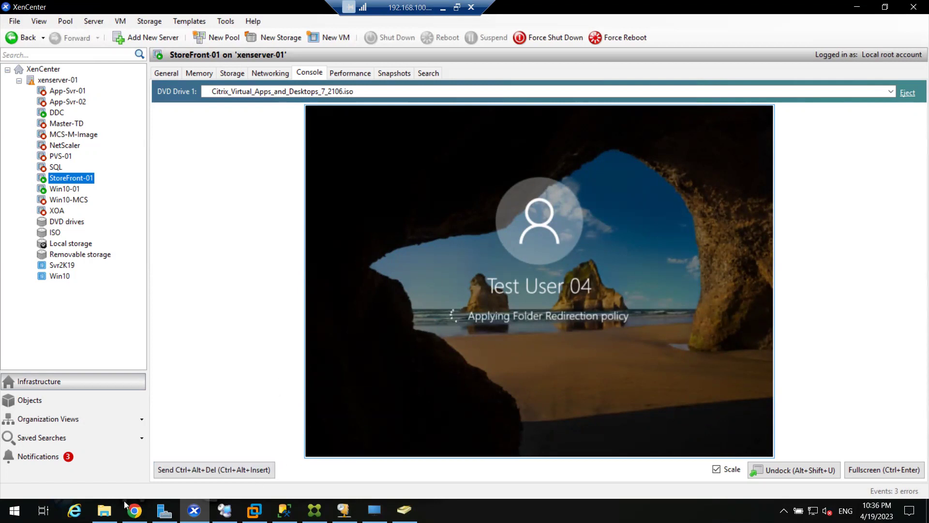
{"action": "left_click", "coordinate": [104, 511]}
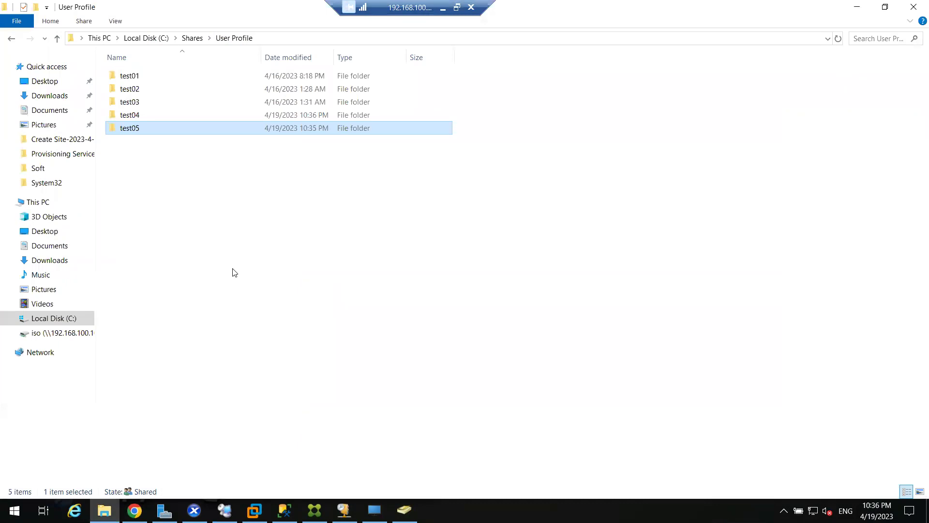
Refresh the test05 folder several times; it remains empty
{"action": "double_click", "coordinate": [148, 129]}
{"action": "right_click", "coordinate": [205, 131]}
{"action": "left_click", "coordinate": [227, 181]}
{"action": "right_click", "coordinate": [175, 137]}
{"action": "left_click", "coordinate": [201, 190]}
{"action": "right_click", "coordinate": [164, 129]}
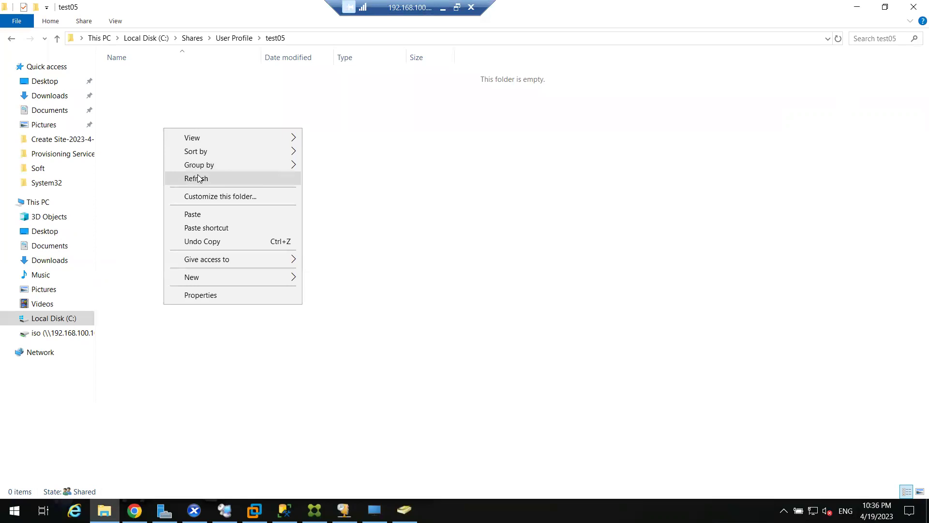
{"action": "left_click", "coordinate": [198, 179]}
Open test04 and view its new Desktop, Documents and Downloads folders
{"action": "left_click", "coordinate": [234, 37]}
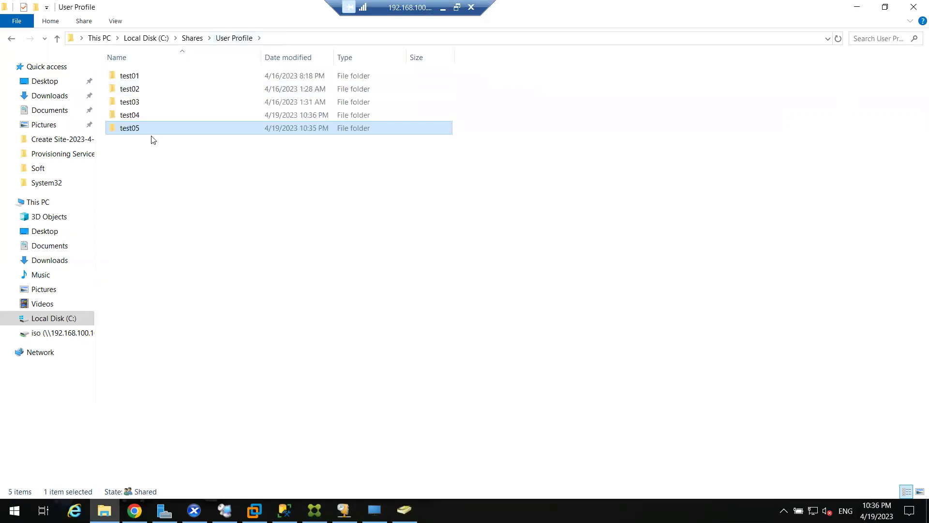
{"action": "double_click", "coordinate": [129, 115]}
{"action": "left_click_drag", "start_coordinate": [152, 137], "coordinate": [148, 67]}
{"action": "left_click", "coordinate": [166, 165]}
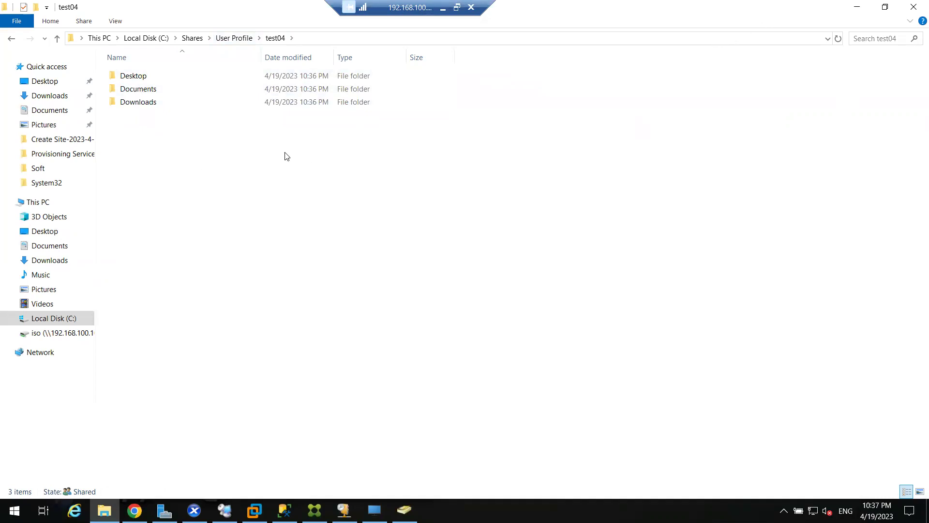
Cancel the Shutdown Event Tracker, sign test04 out of StoreFront-01, then show the layered-architecture slide
{"action": "left_click", "coordinate": [857, 6]}
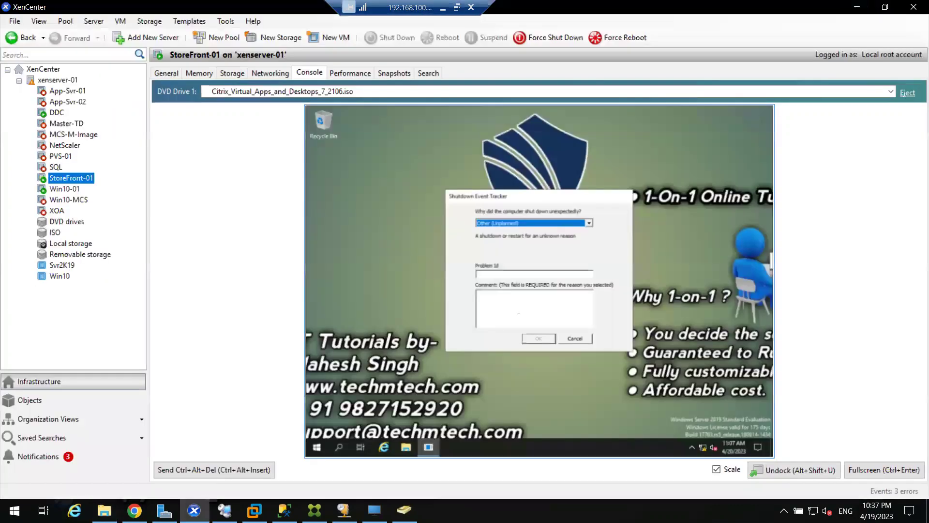
{"action": "left_click", "coordinate": [578, 344]}
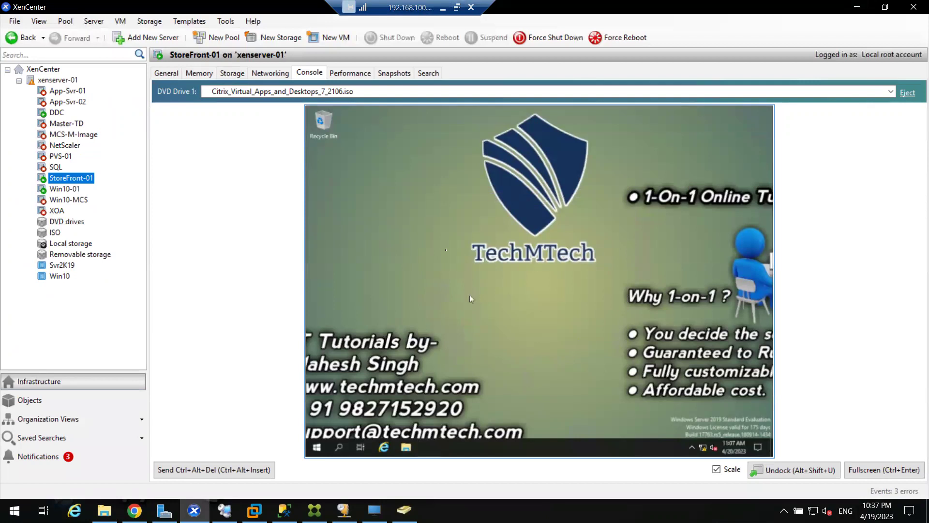
{"action": "left_click", "coordinate": [317, 446]}
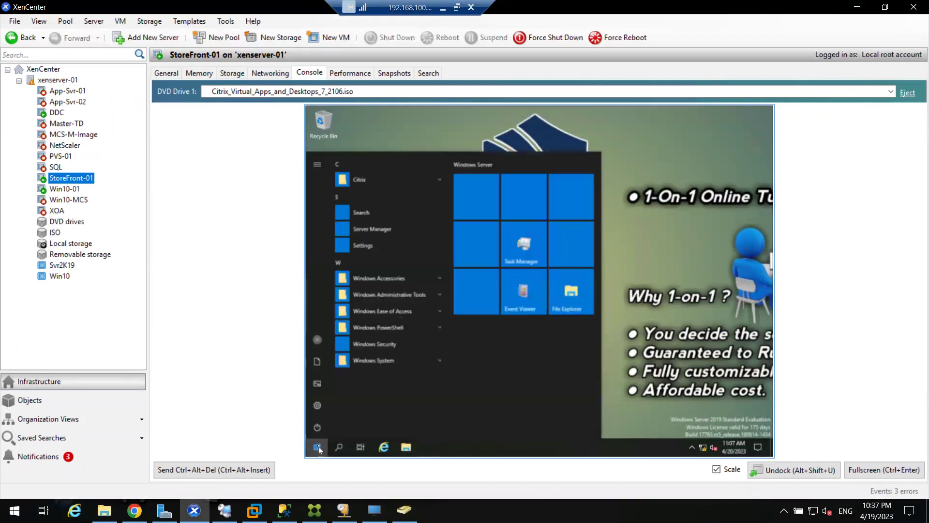
{"action": "left_click", "coordinate": [320, 340]}
{"action": "left_click", "coordinate": [323, 315]}
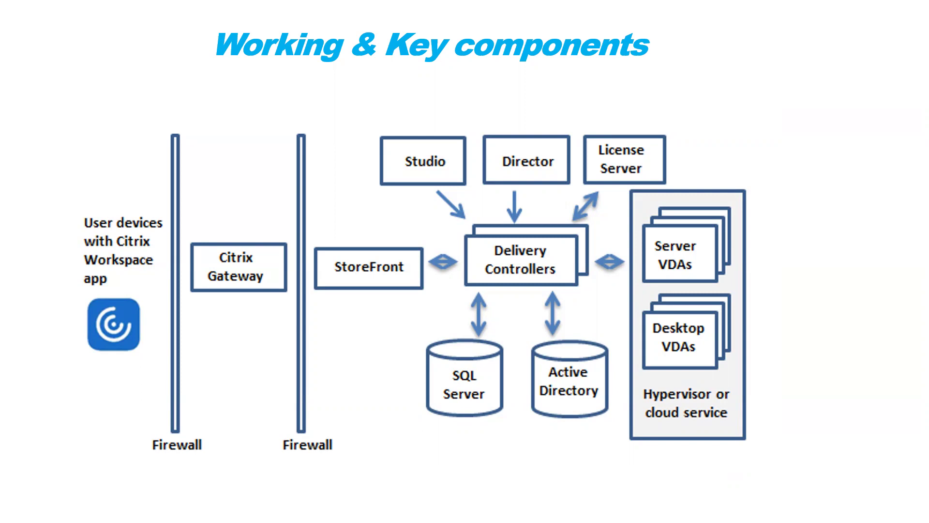
{"action": "key", "text": "Right"}
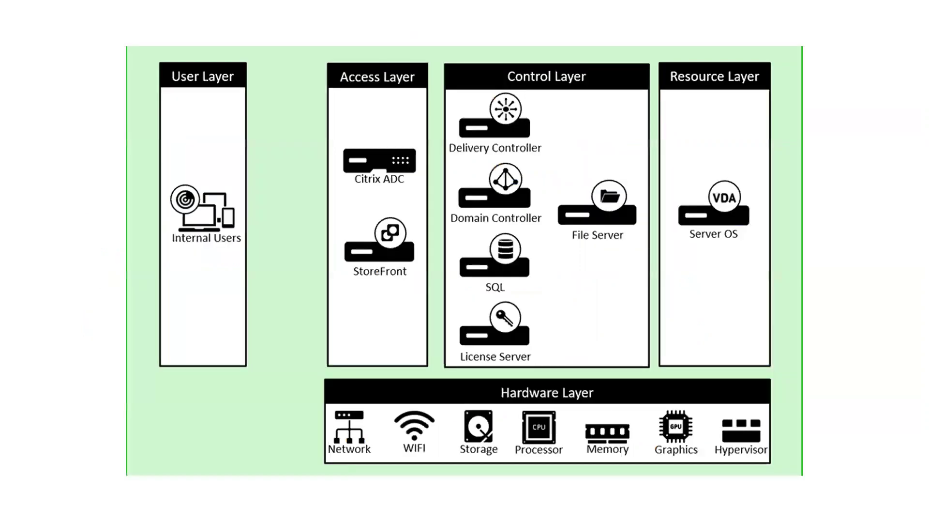